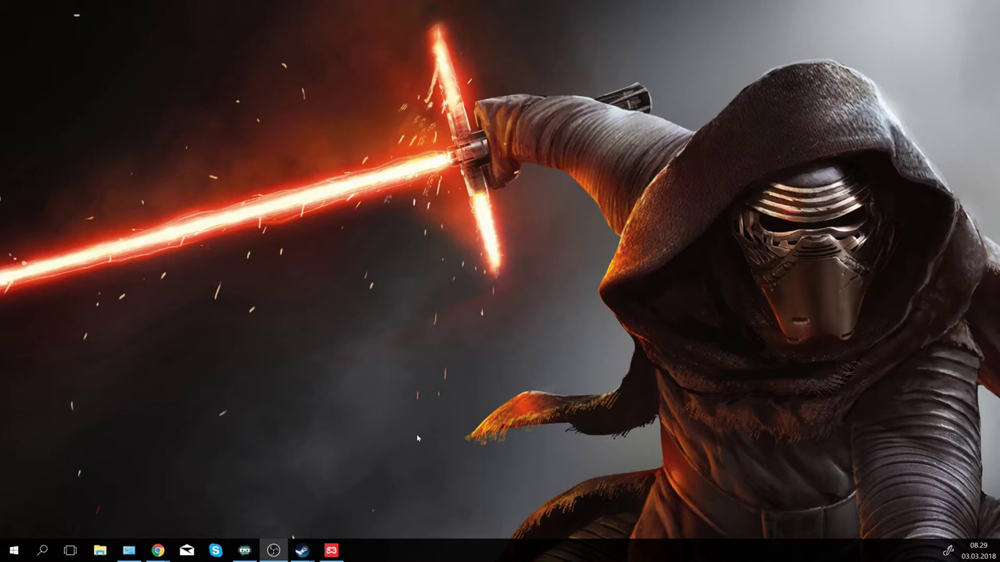
# Step: Open the Allods Online EN game client folder from the My.com launcher
pyautogui.click(331, 551)
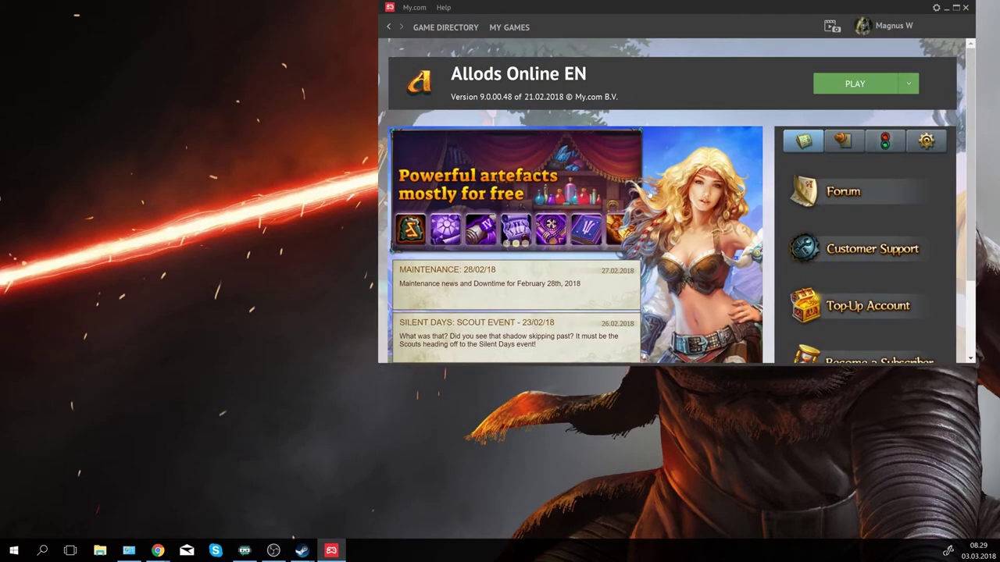
pyautogui.click(909, 84)
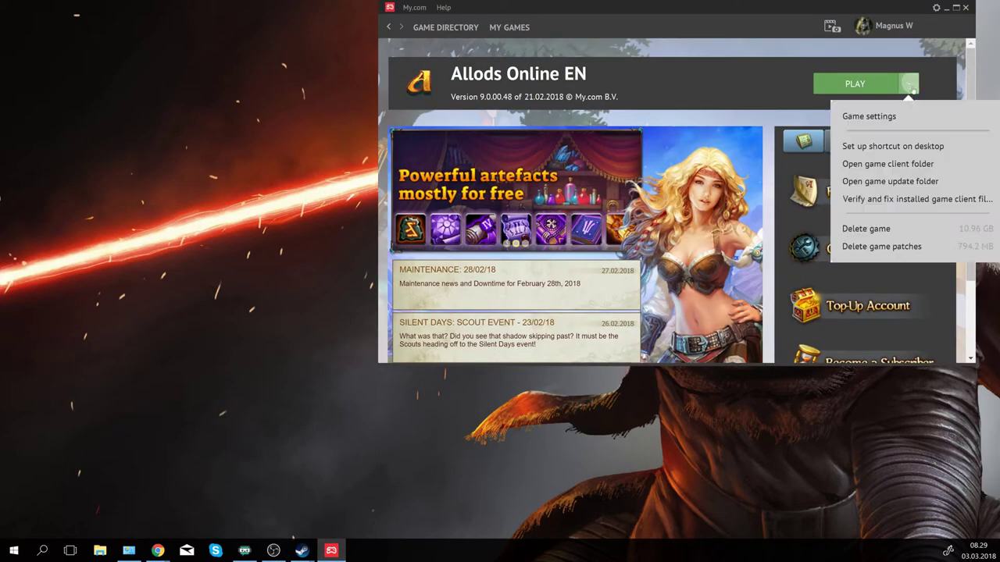
pyautogui.click(883, 165)
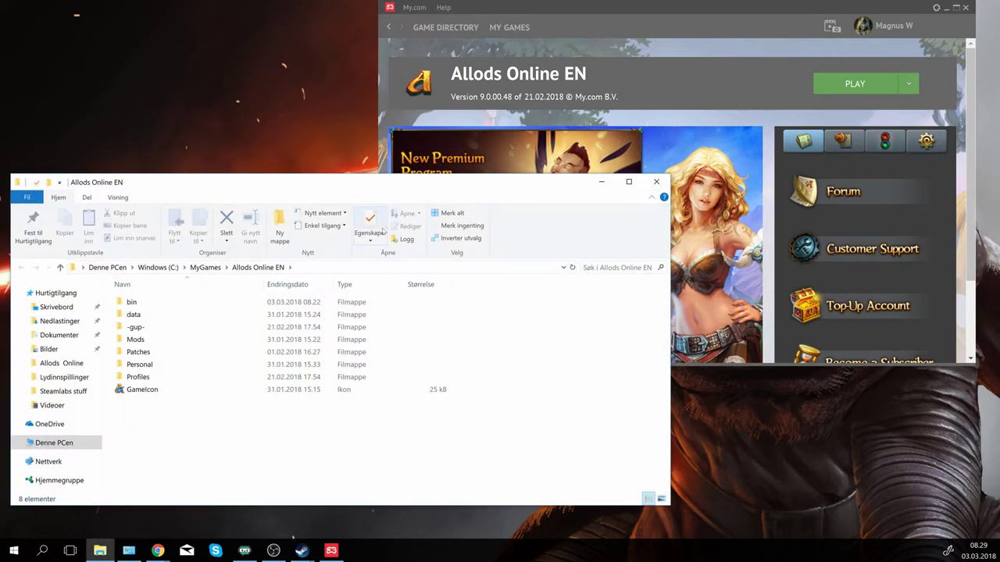
# Step: Go to the data\Mods\Addons folder inside the game client folder and move and enlarge its window
pyautogui.doubleClick(202, 316)
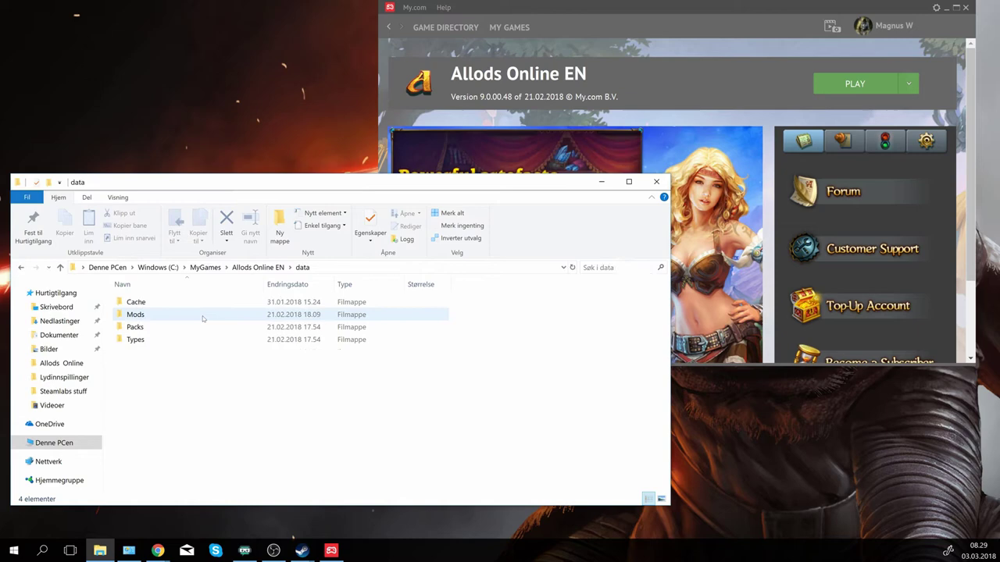
pyautogui.doubleClick(187, 315)
pyautogui.doubleClick(185, 303)
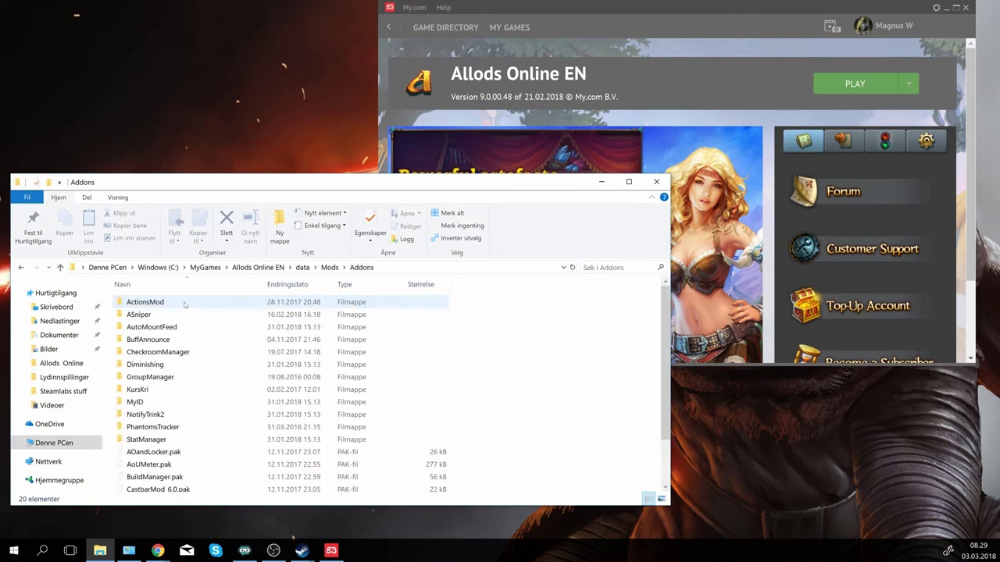
pyautogui.moveTo(334, 184); pyautogui.dragTo(334, 22)
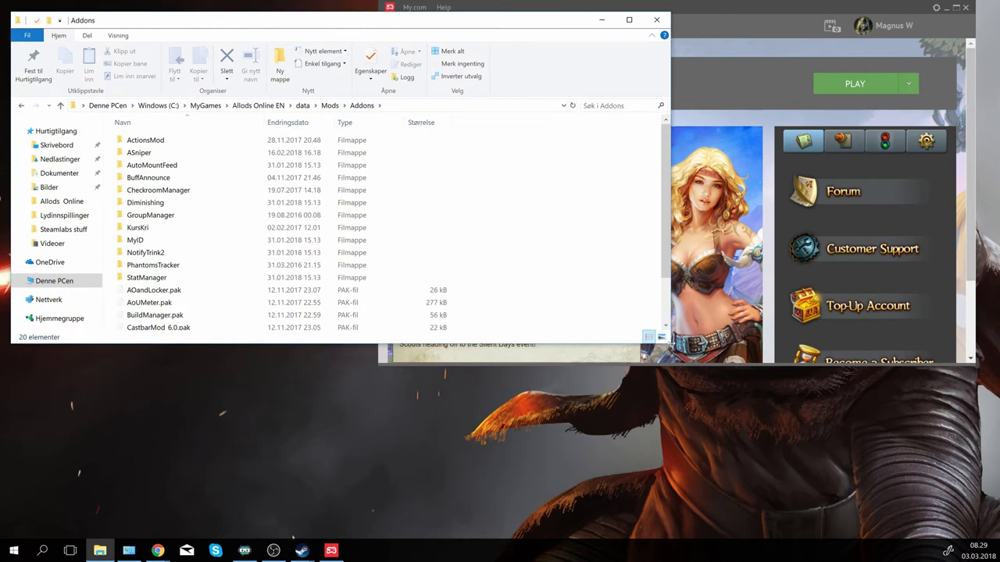
pyautogui.moveTo(669, 343); pyautogui.dragTo(751, 398)
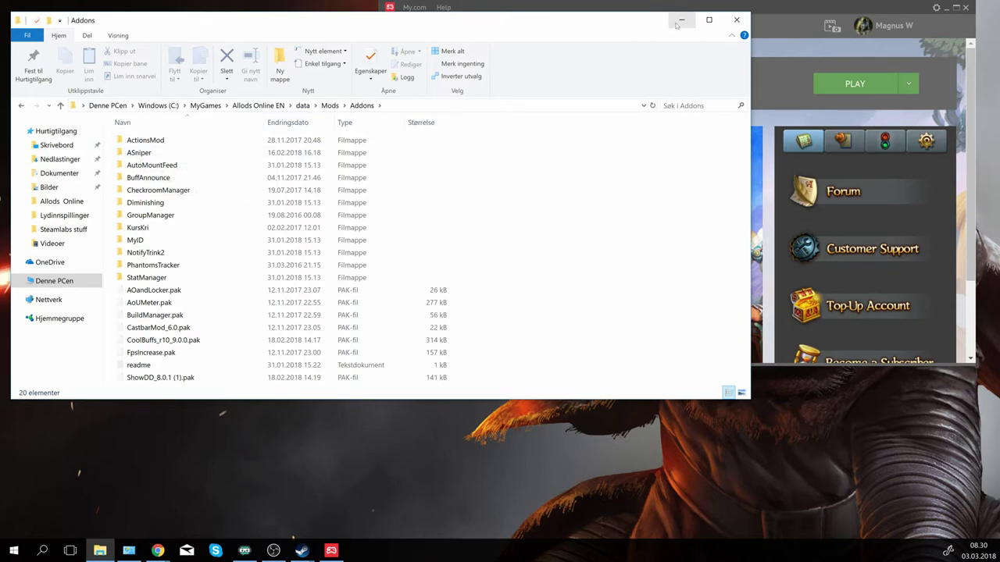
# Step: Minimize the Addons folder window, switch to the Chrome window with alloder.pro, and point out the site address
pyautogui.click(680, 21)
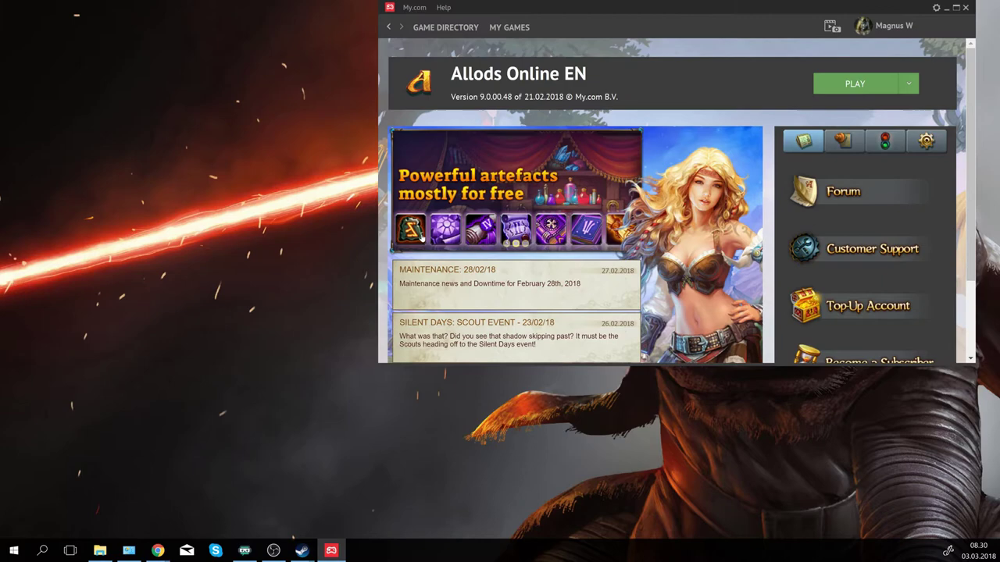
pyautogui.click(160, 552)
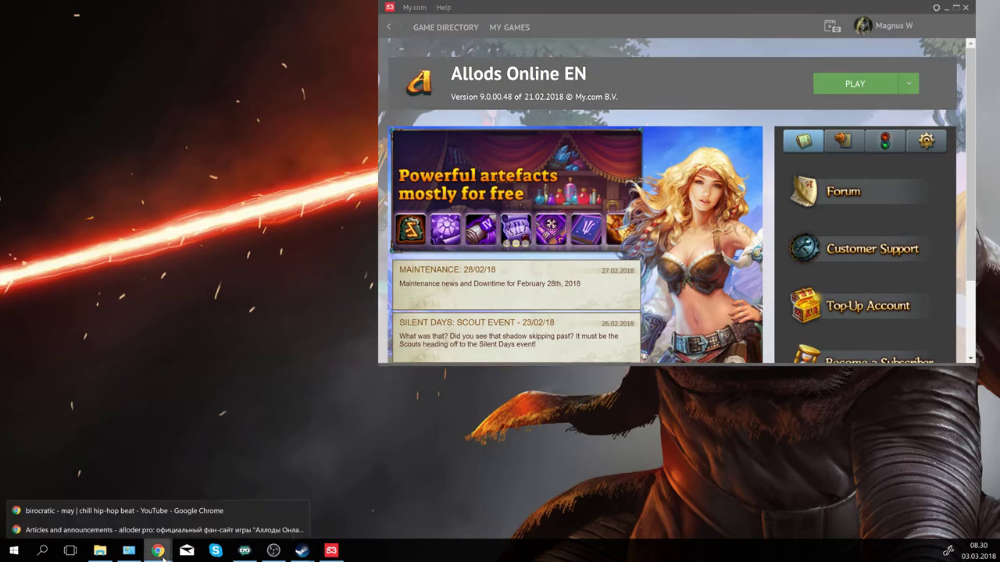
pyautogui.click(172, 531)
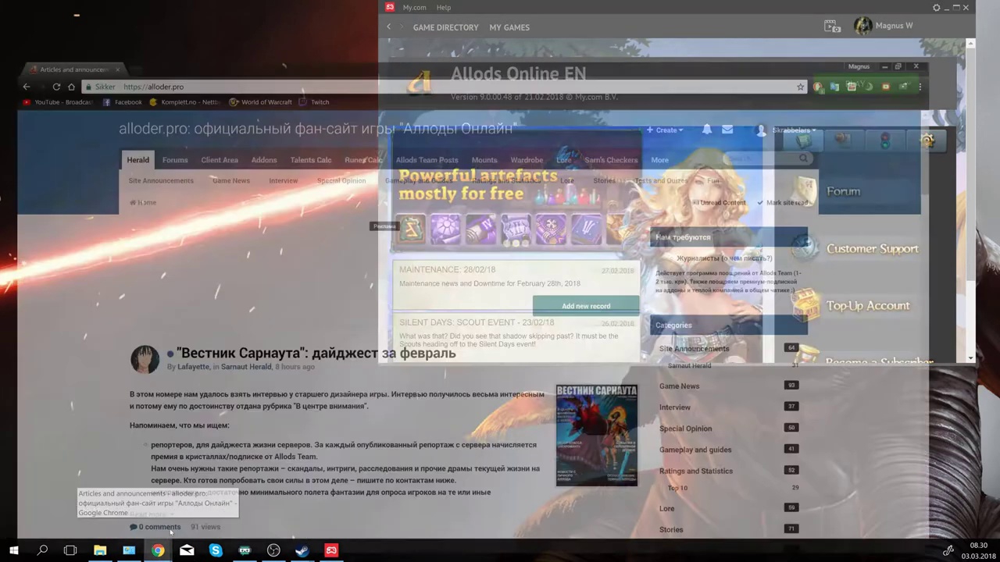
pyautogui.click(183, 27)
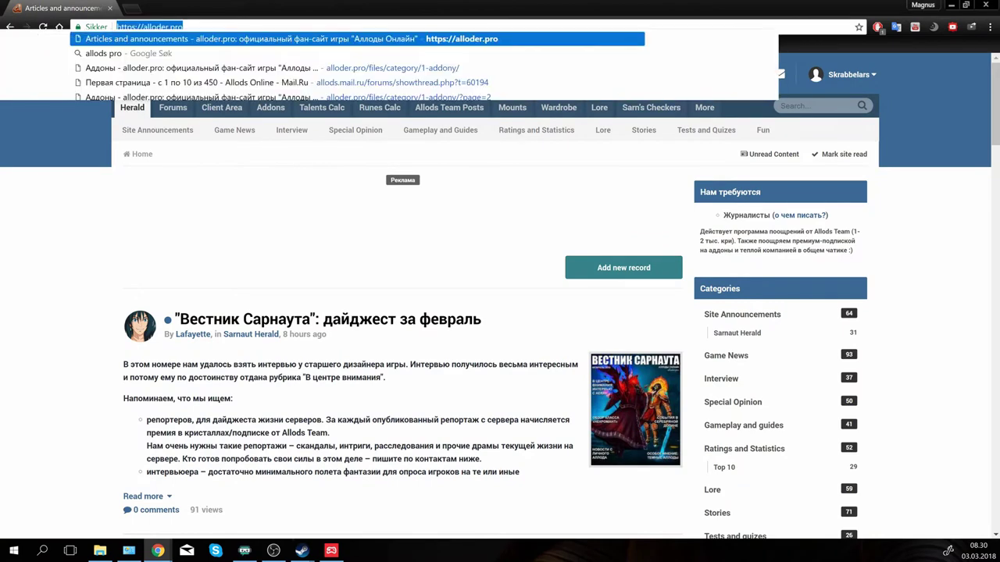
pyautogui.click(182, 26)
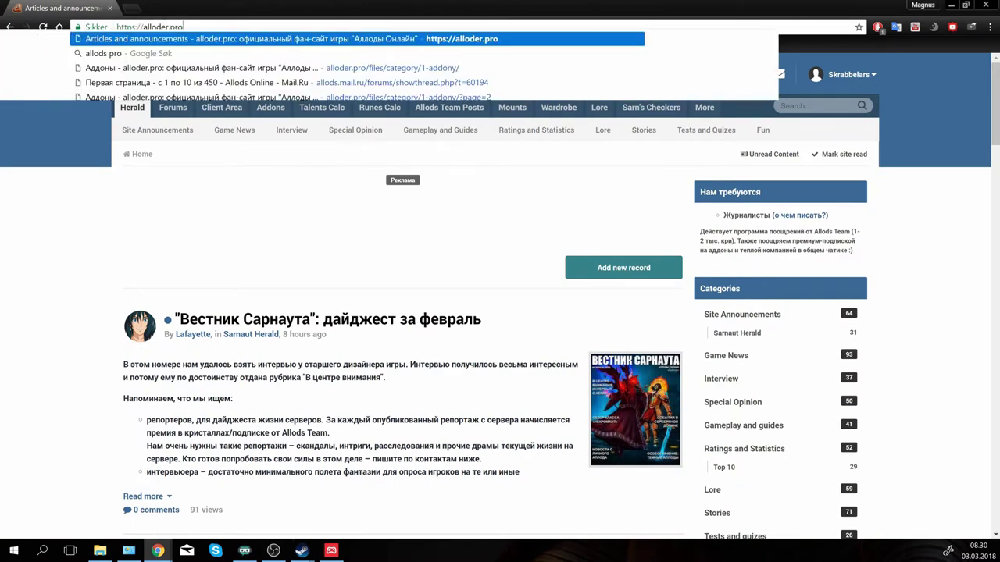
pyautogui.click(45, 284)
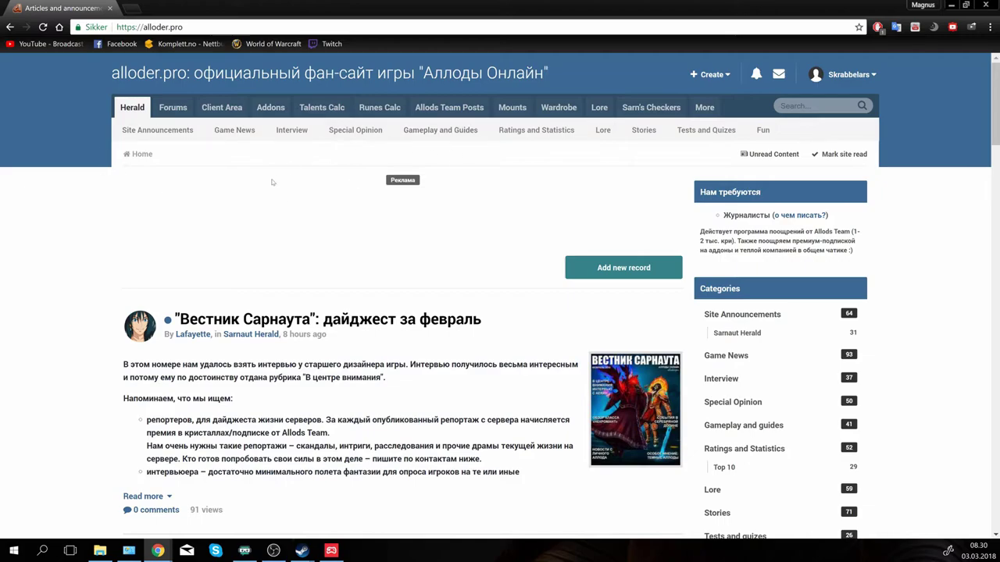
# Step: Switch the alloder.pro site language to Русский (RU) in the page footer
pyautogui.scroll(-10, 272, 184)
pyautogui.scroll(-12, 273, 183)
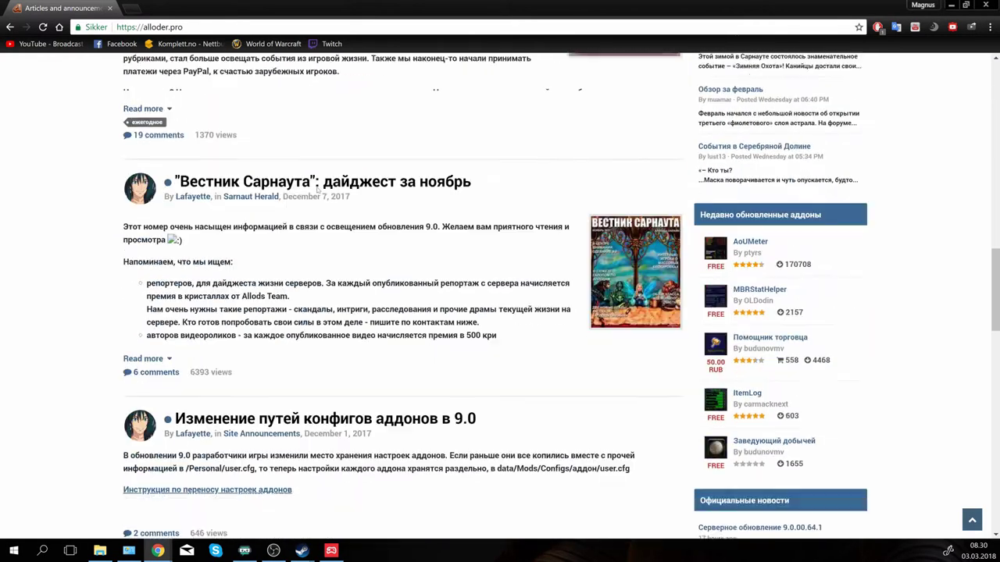
pyautogui.scroll(-6, 317, 191)
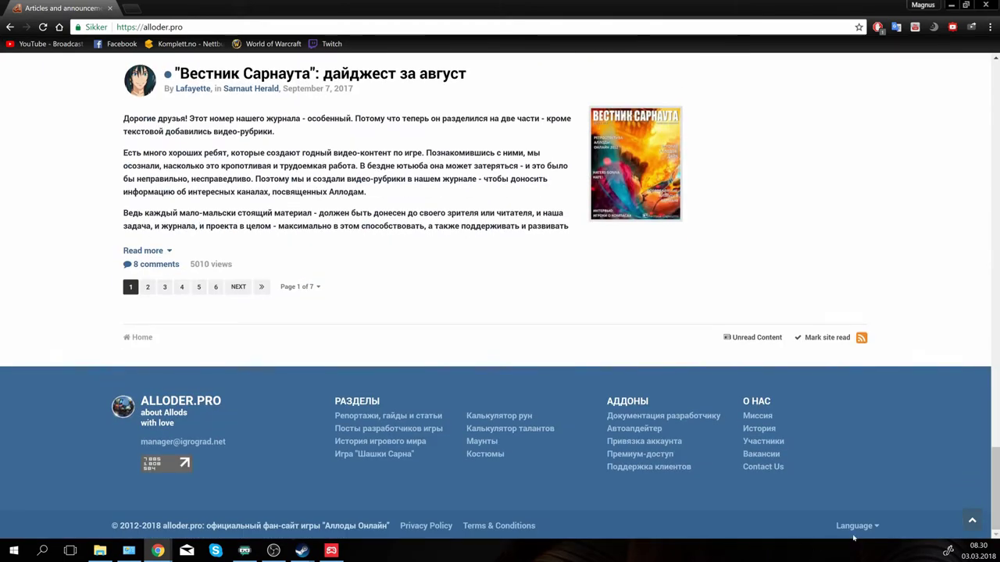
pyautogui.click(855, 526)
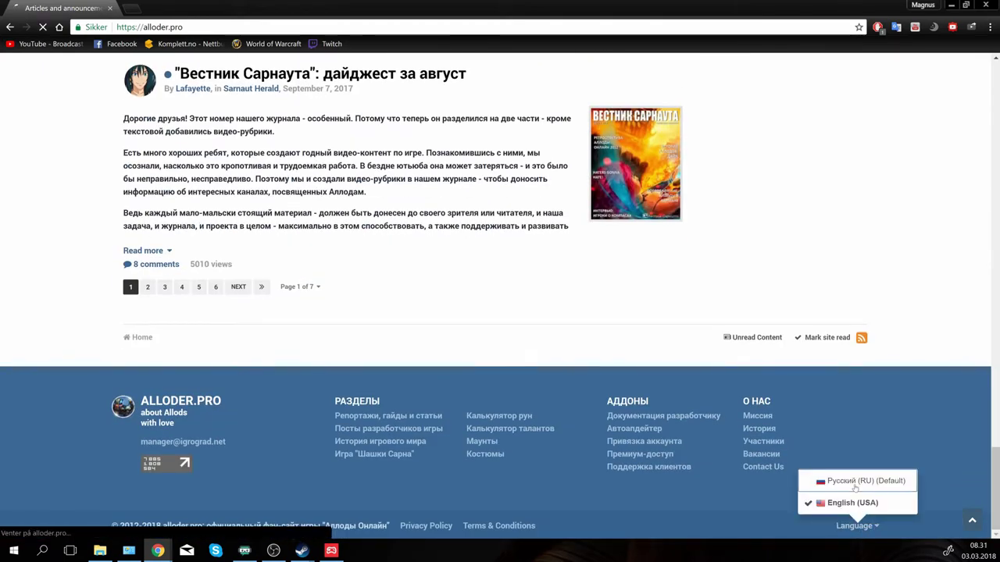
pyautogui.click(851, 482)
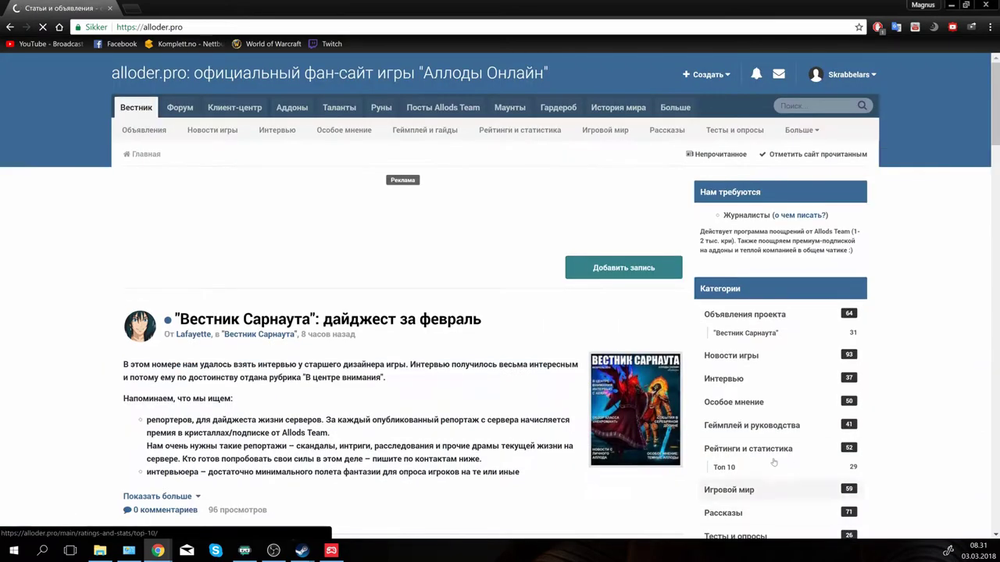
# Step: Set the alloder.pro site language to English (USA) in the page footer
pyautogui.scroll(-20, 711, 441)
pyautogui.scroll(-10, 710, 442)
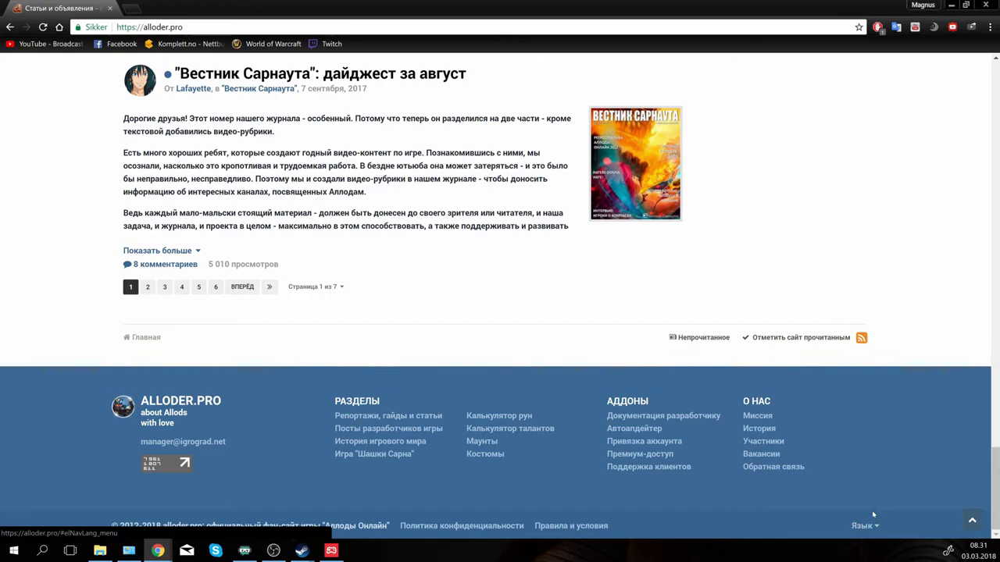
pyautogui.click(865, 525)
pyautogui.click(863, 505)
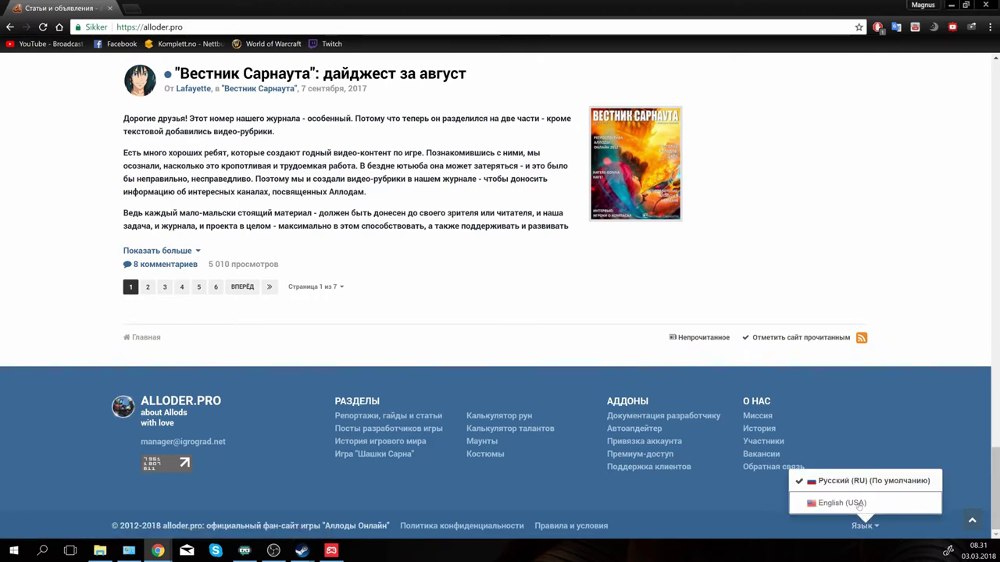
# Step: Open the site's Addons section and review the page of the addon "Определитель ключа для привязки аддонов"
pyautogui.click(266, 107)
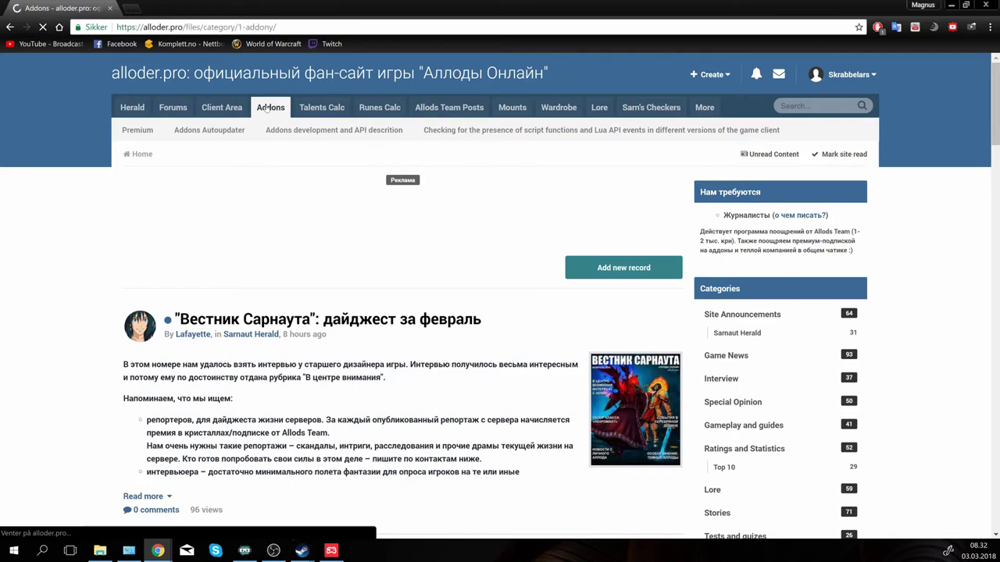
pyautogui.scroll(-2, 355, 197)
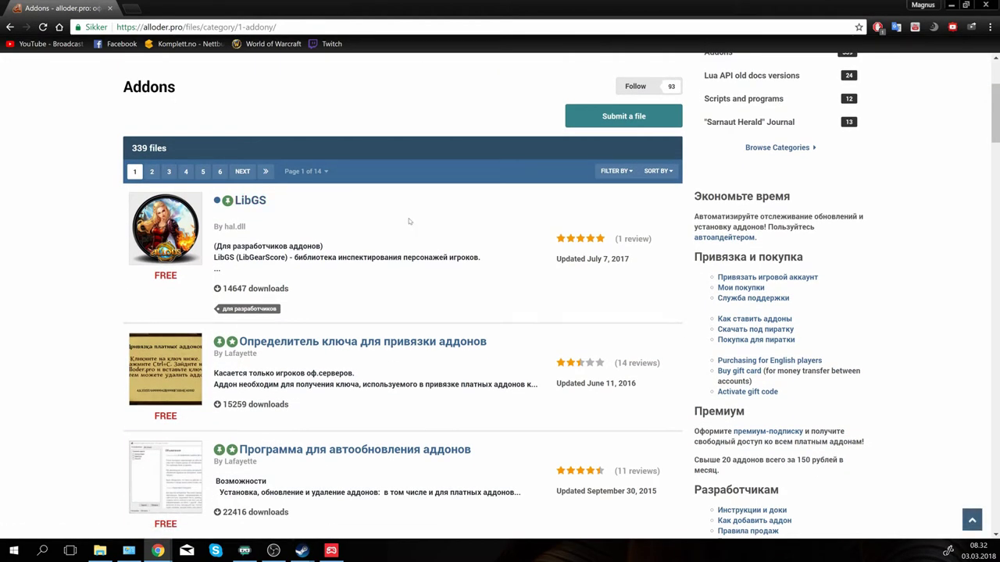
pyautogui.scroll(-1, 408, 222)
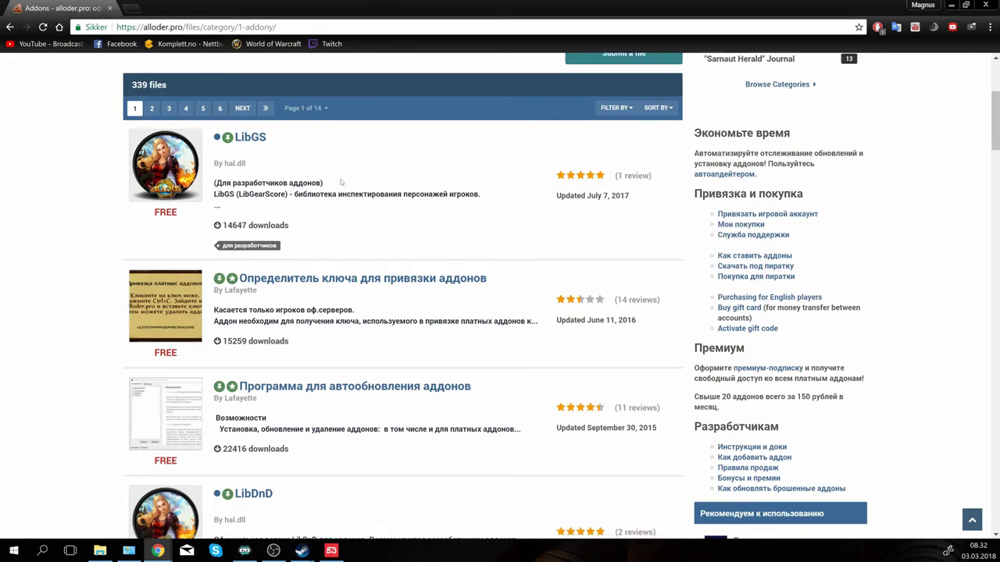
pyautogui.scroll(-1, 341, 182)
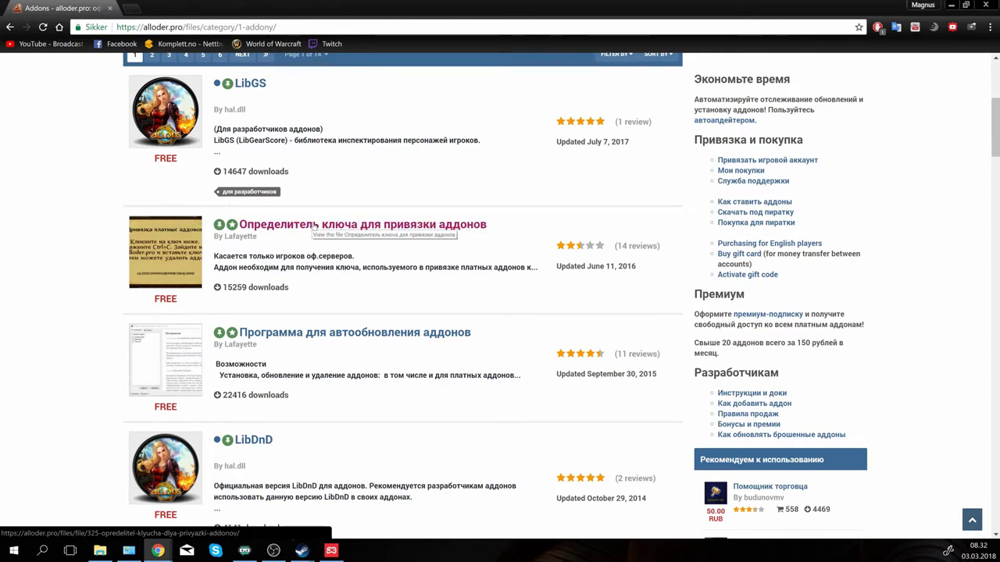
pyautogui.click(314, 226)
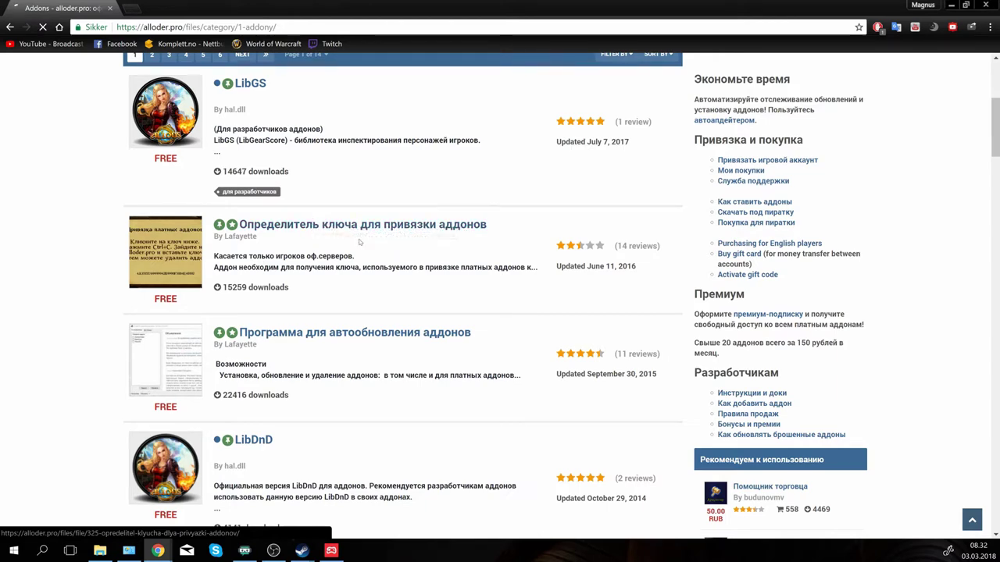
pyautogui.scroll(-1, 280, 227)
pyautogui.scroll(-2, 279, 227)
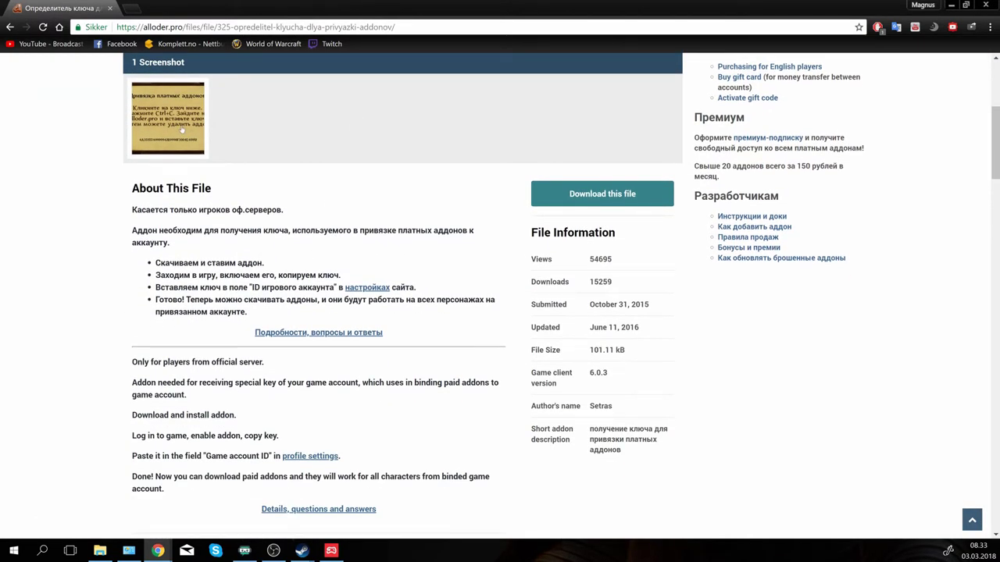
pyautogui.scroll(3, 156, 175)
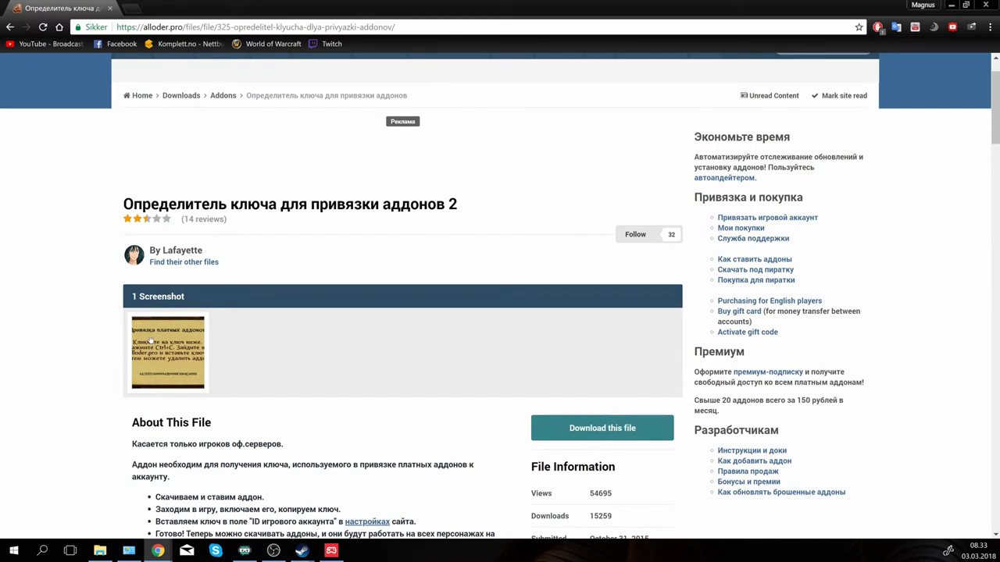
pyautogui.scroll(1, 179, 349)
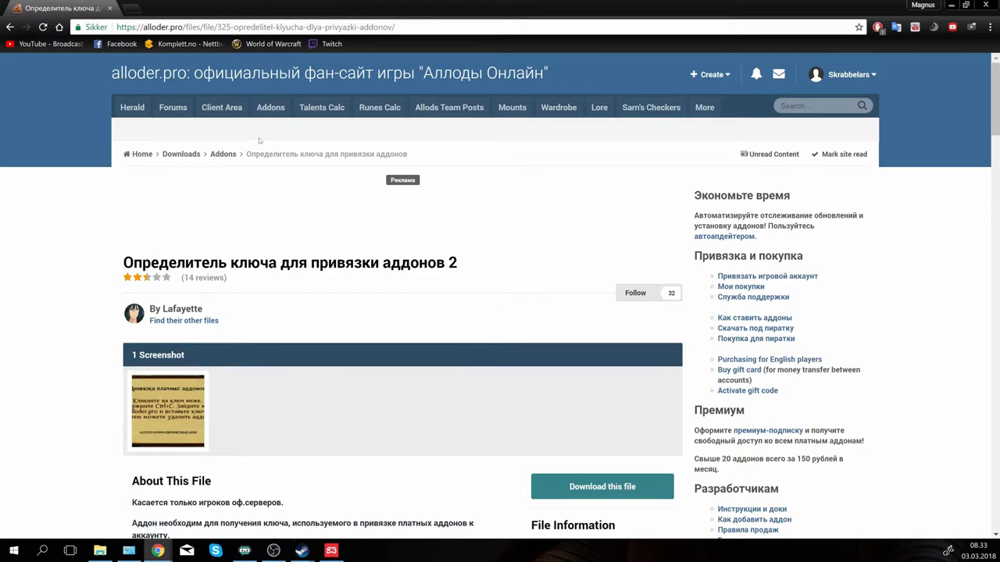
# Step: Open the site's Addons section and review the first page of addon listings, including AoUMeter, BuffAnnounce and StatManager, through to HideVote
pyautogui.click(268, 107)
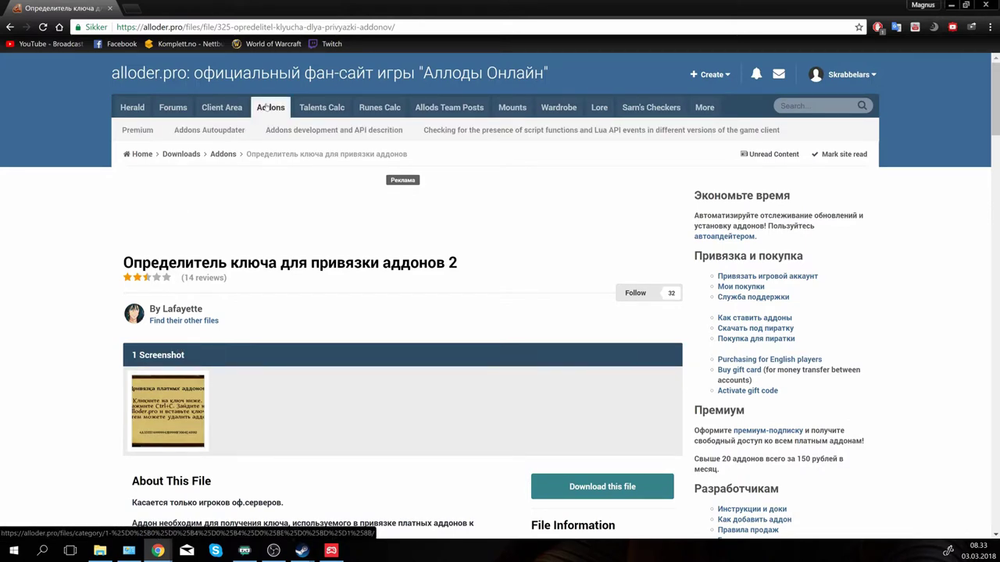
pyautogui.scroll(-7, 55, 258)
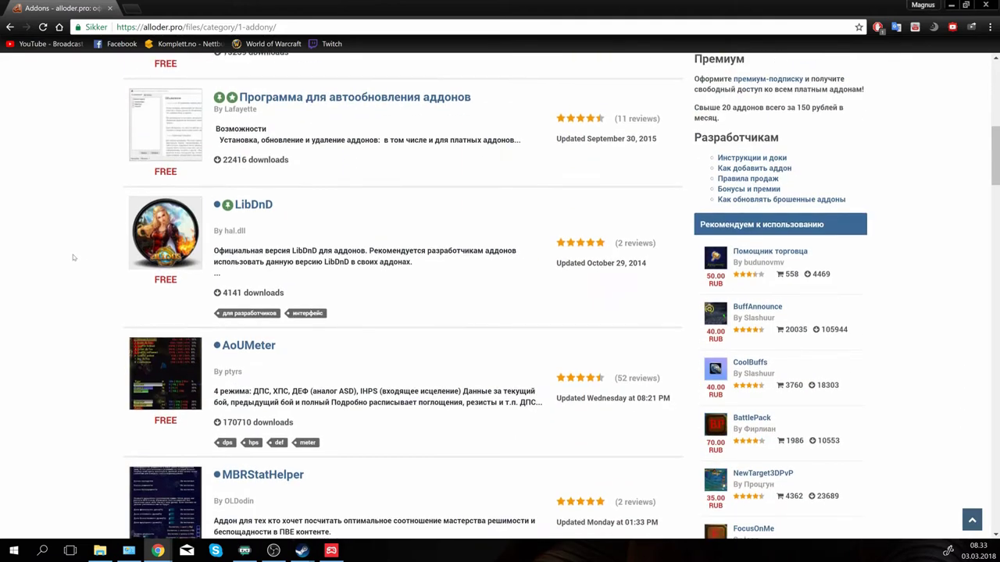
pyautogui.scroll(-2, 74, 257)
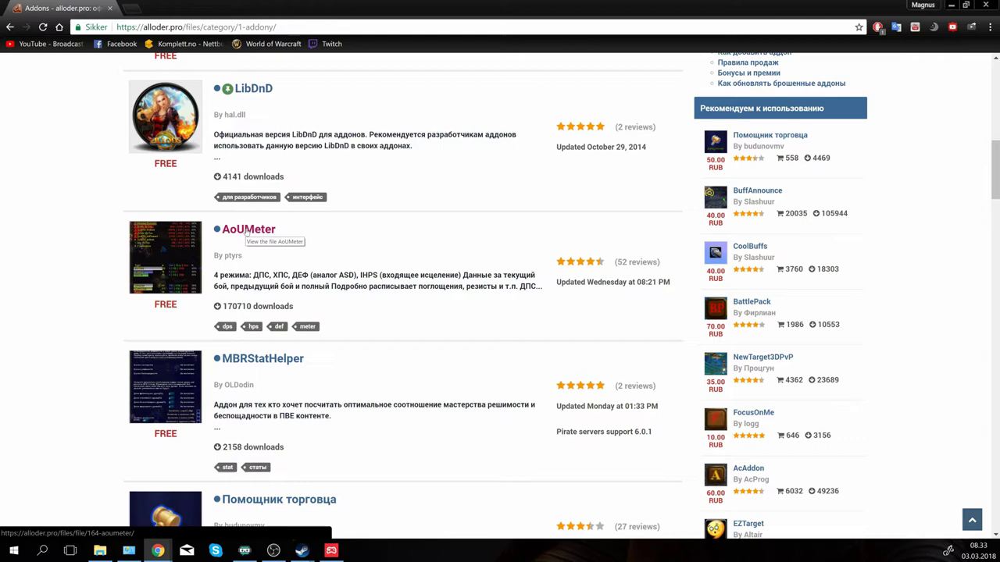
pyautogui.scroll(-4, 105, 223)
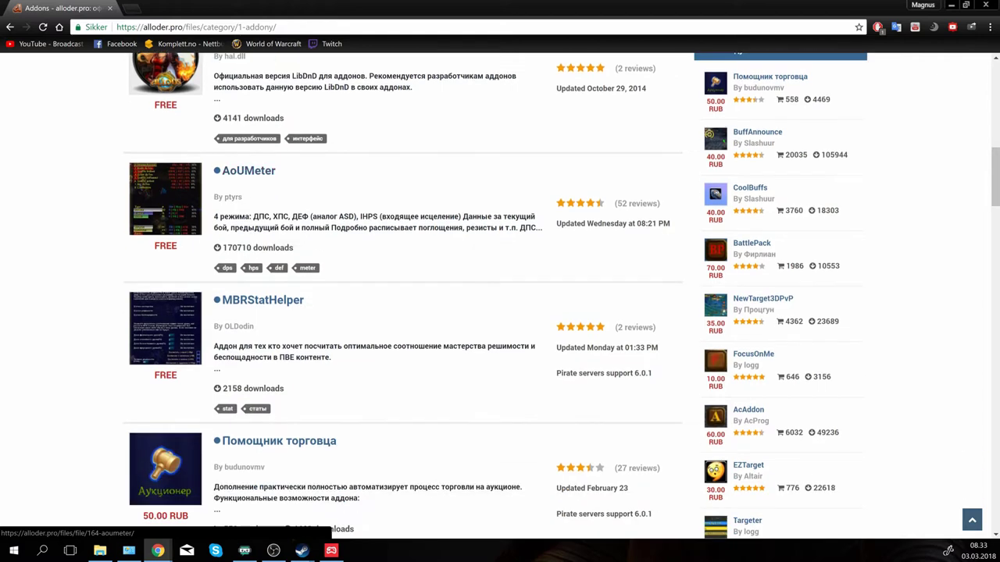
pyautogui.scroll(-7, 87, 221)
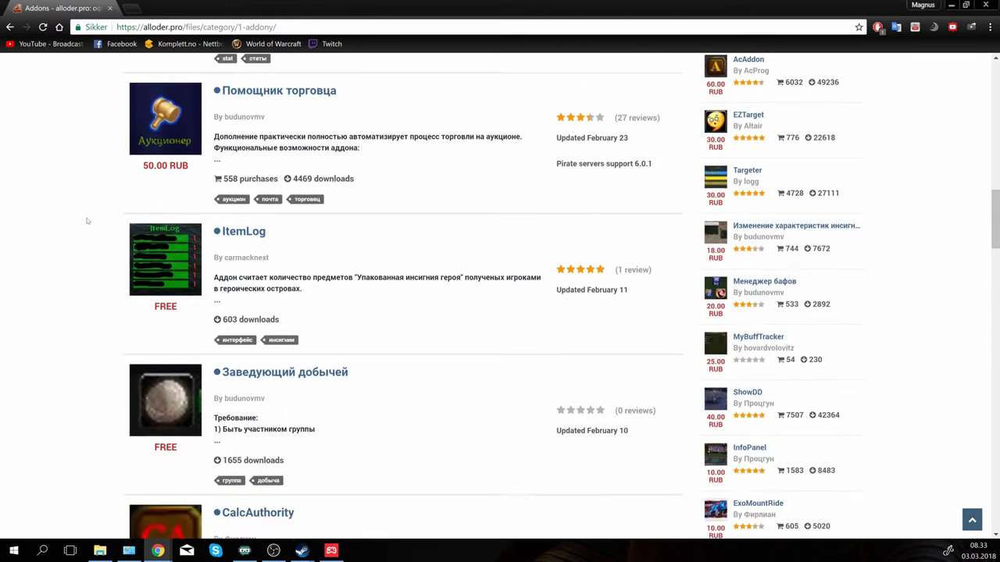
pyautogui.scroll(-3, 86, 219)
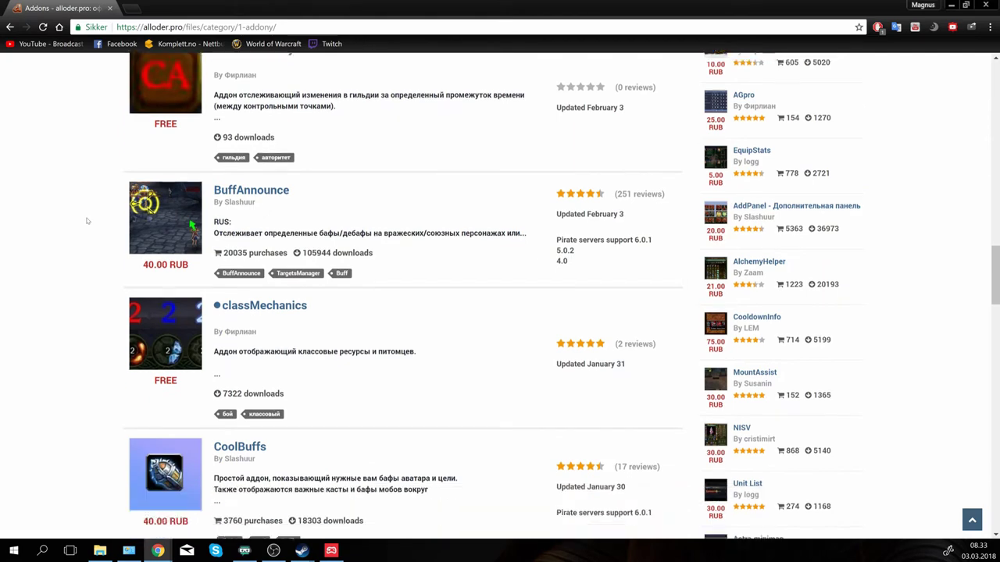
pyautogui.scroll(1, 161, 132)
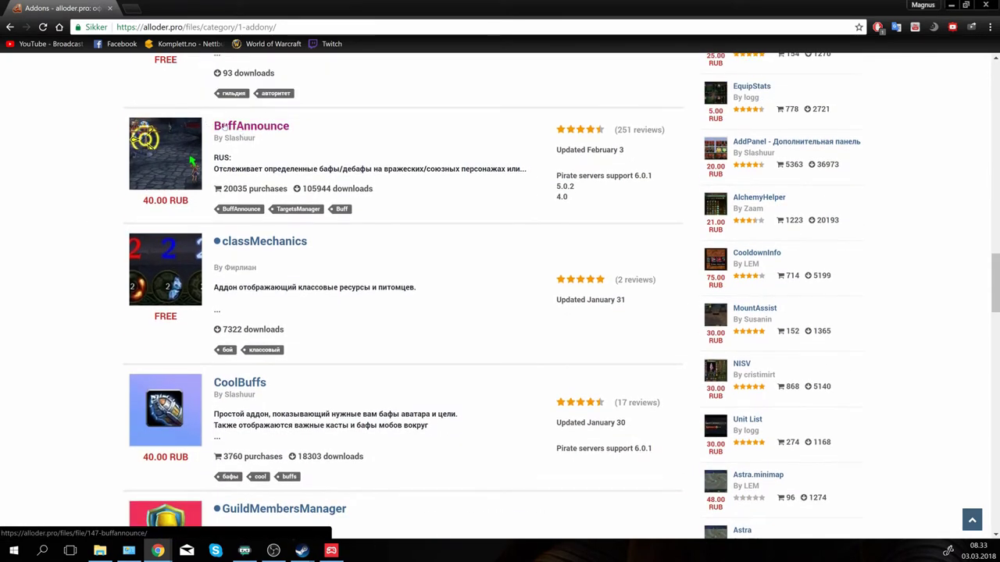
pyautogui.scroll(-2, 225, 127)
pyautogui.scroll(-2, 160, 210)
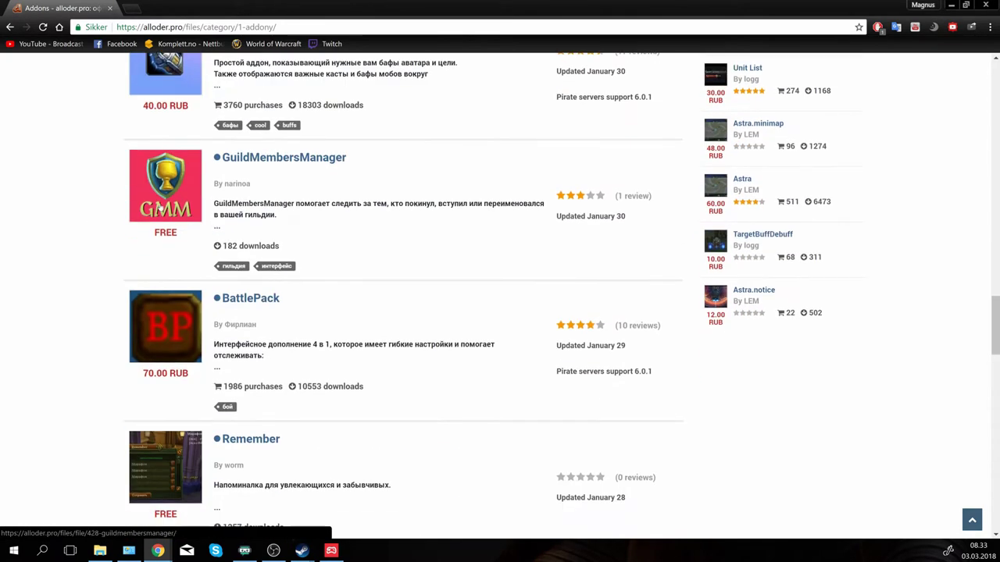
pyautogui.scroll(-6, 118, 192)
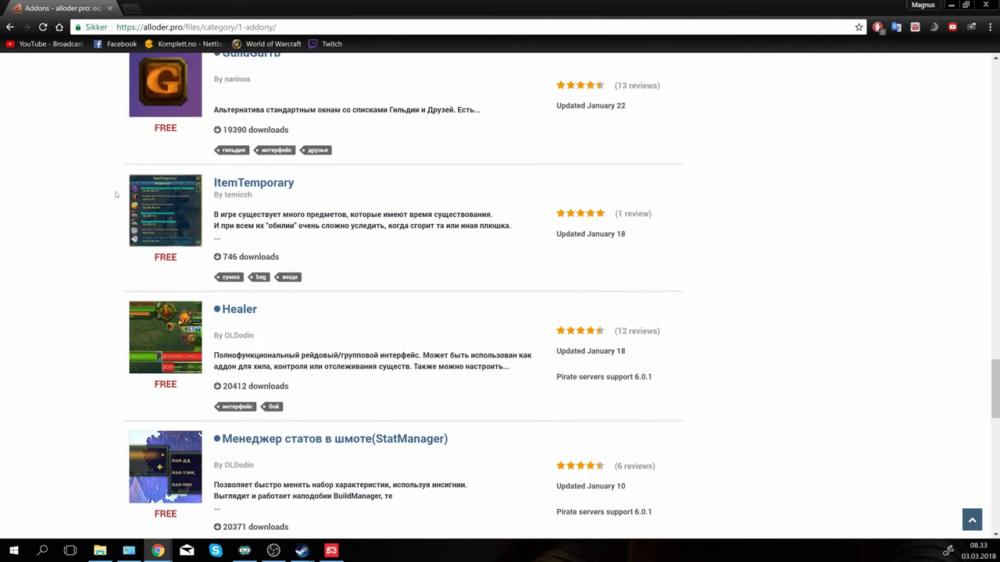
pyautogui.scroll(-2, 116, 195)
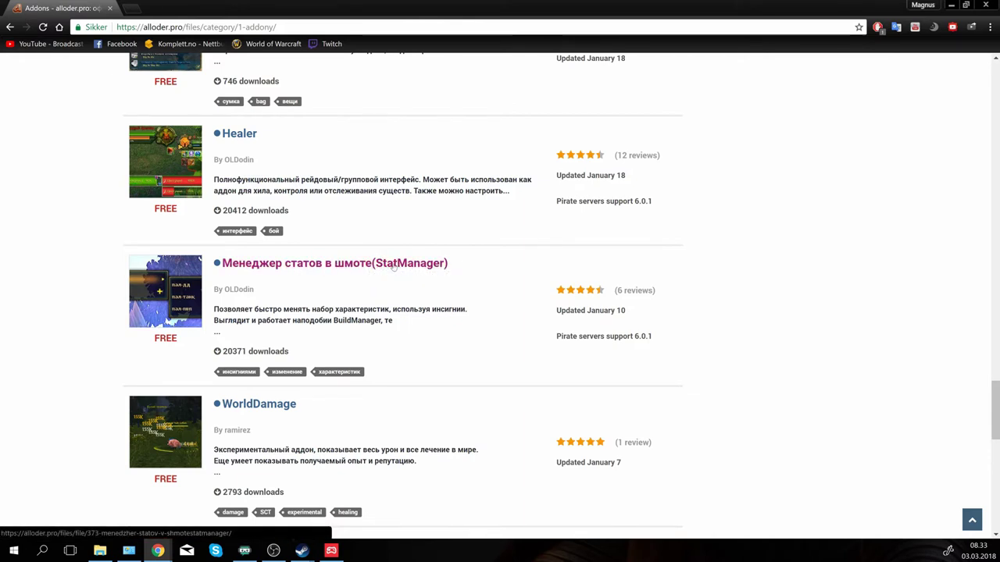
pyautogui.scroll(-2, 395, 268)
pyautogui.scroll(-8, 396, 268)
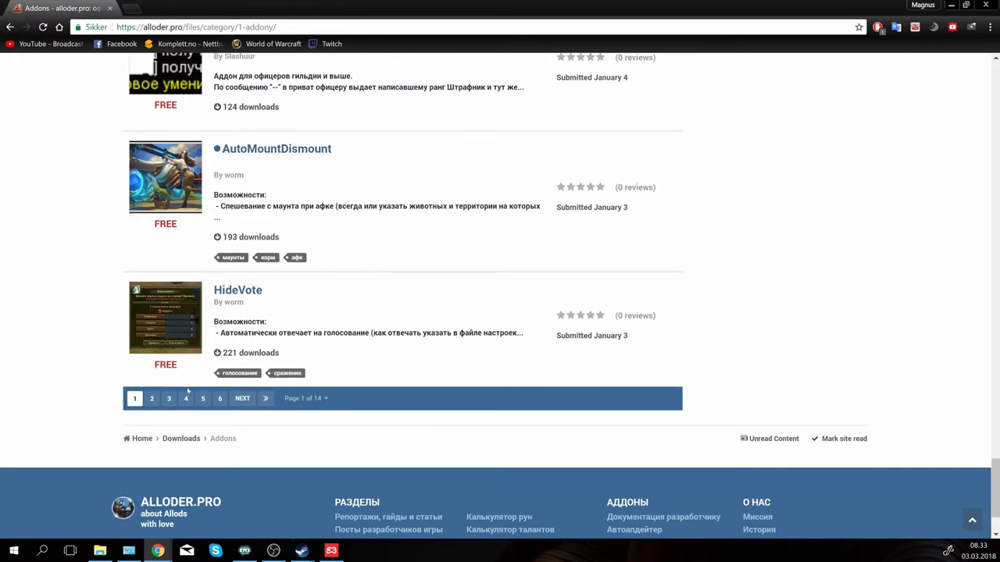
# Step: Open page 2 of the addon list and review its entries, including ActionsMod, PowerAuras, FPSIncrease, AutoMountFeed and BuildManager
pyautogui.click(153, 399)
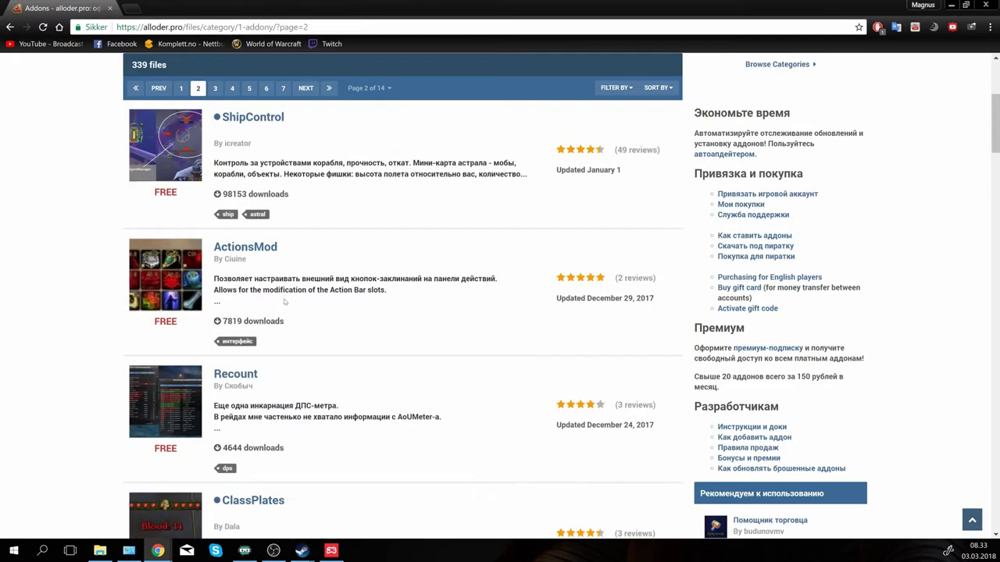
pyautogui.scroll(-1, 286, 302)
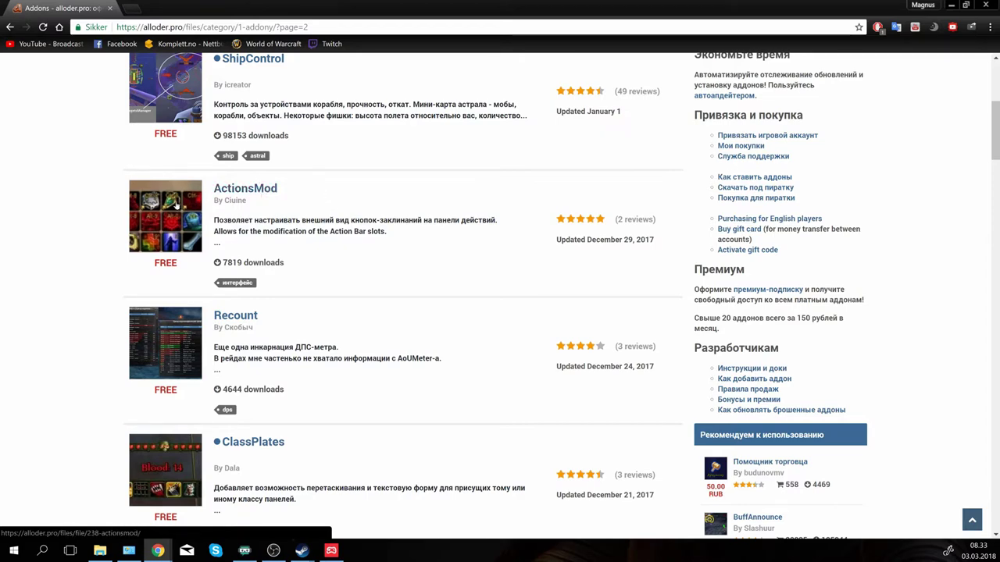
pyautogui.scroll(-2, 89, 188)
pyautogui.scroll(-4, 90, 188)
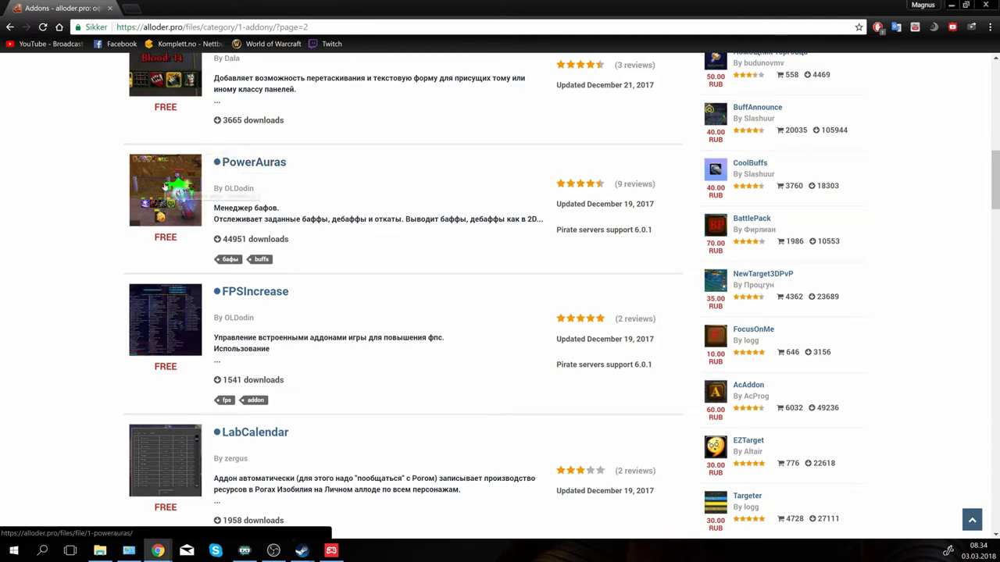
pyautogui.scroll(-1, 89, 182)
pyautogui.scroll(-1, 89, 182)
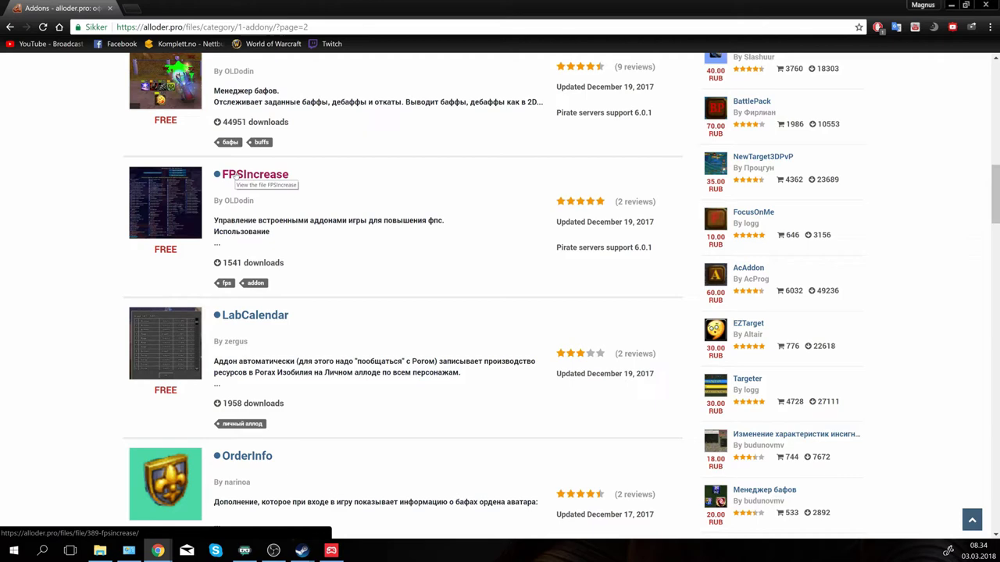
pyautogui.scroll(-8, 236, 178)
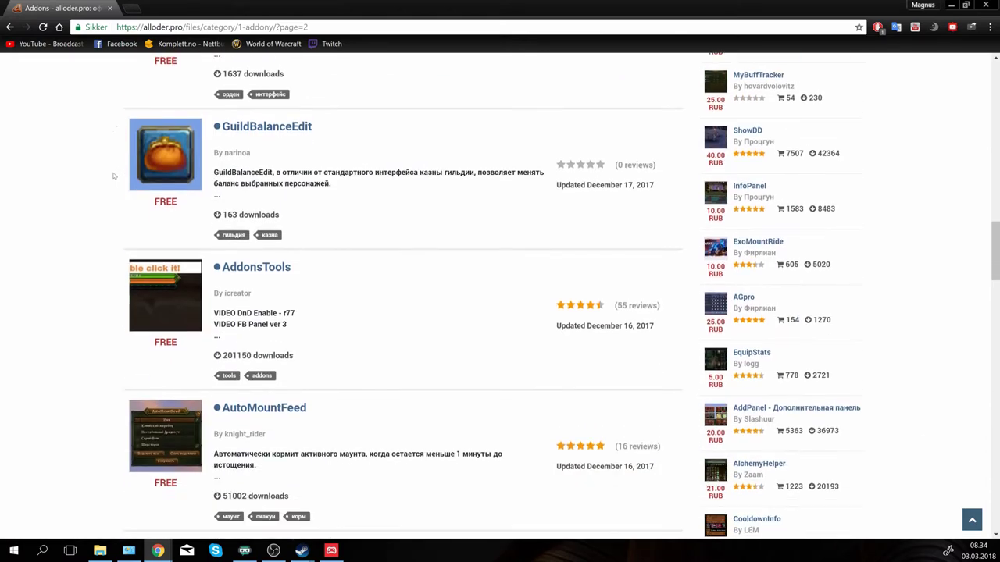
pyautogui.scroll(-2, 114, 176)
pyautogui.scroll(1, 104, 175)
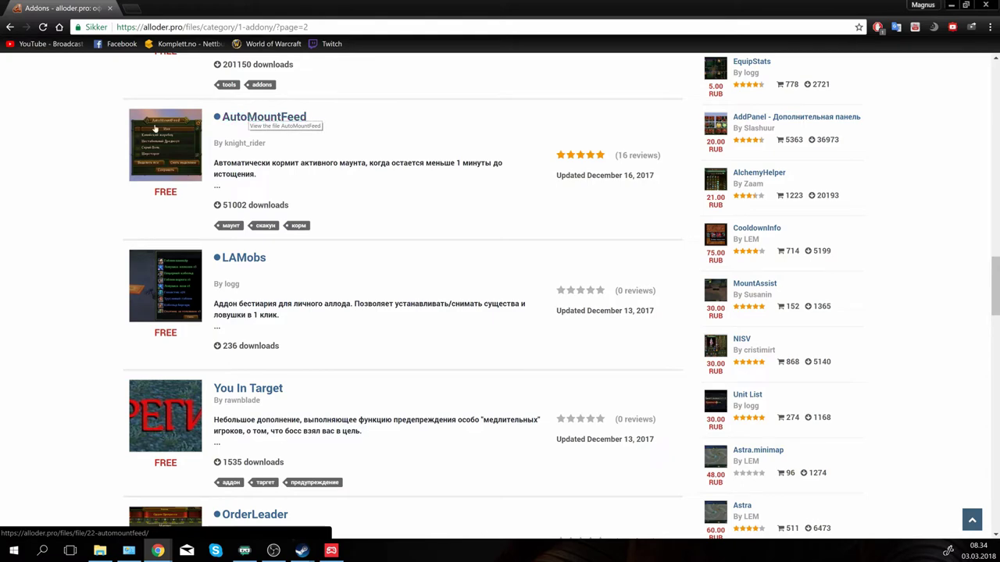
pyautogui.scroll(-6, 107, 152)
pyautogui.scroll(-1, 84, 170)
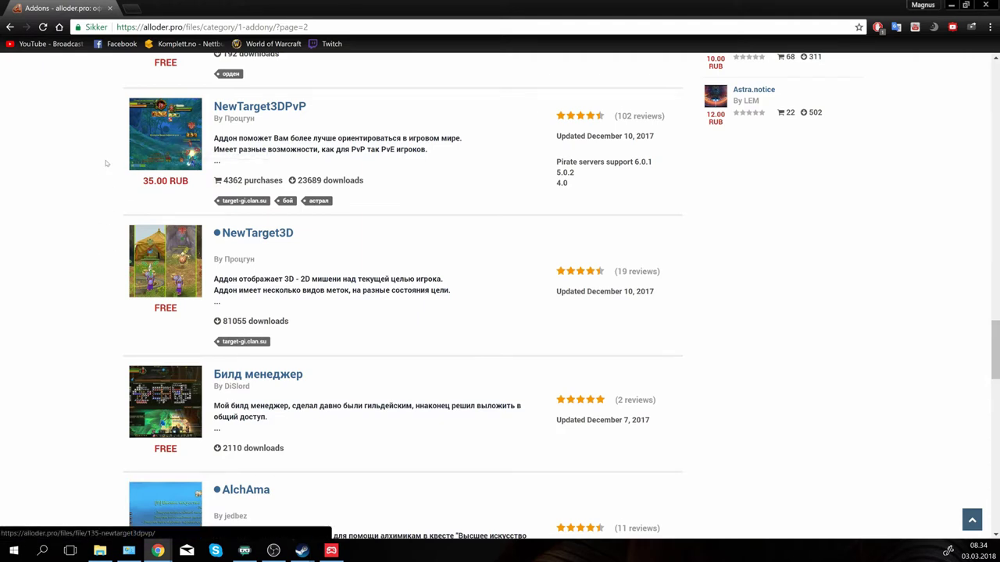
pyautogui.scroll(-1, 105, 164)
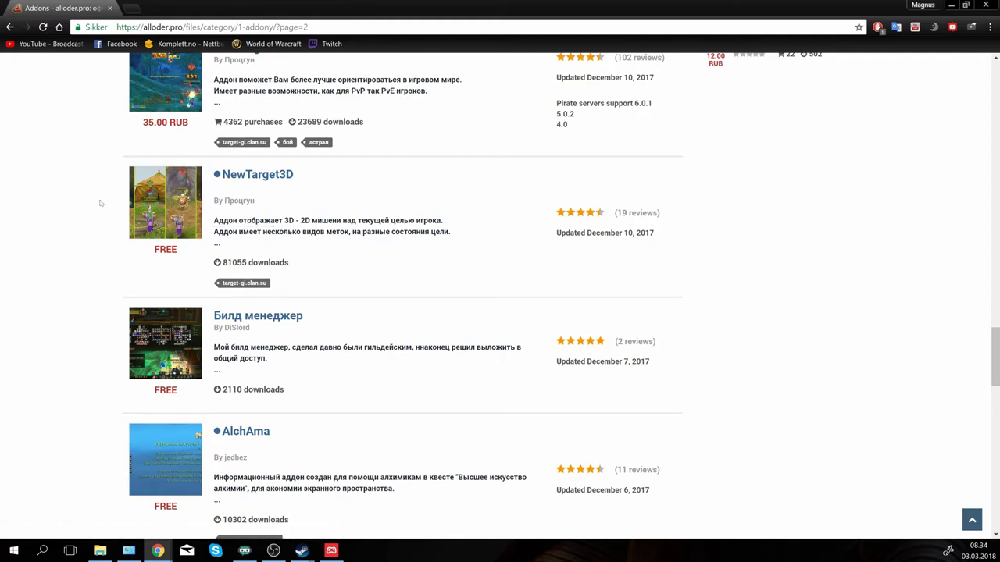
pyautogui.scroll(-9, 100, 203)
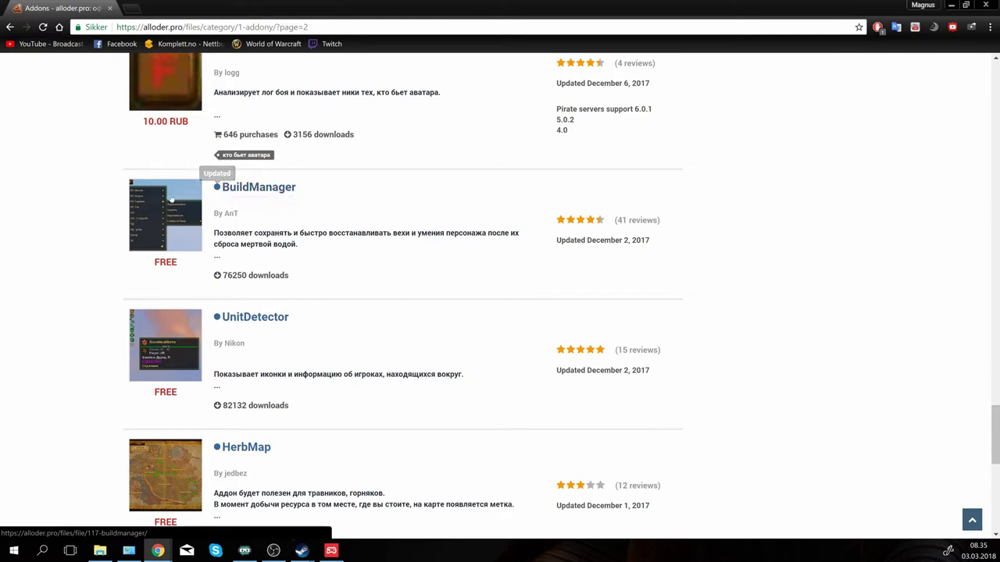
pyautogui.scroll(-1, 230, 192)
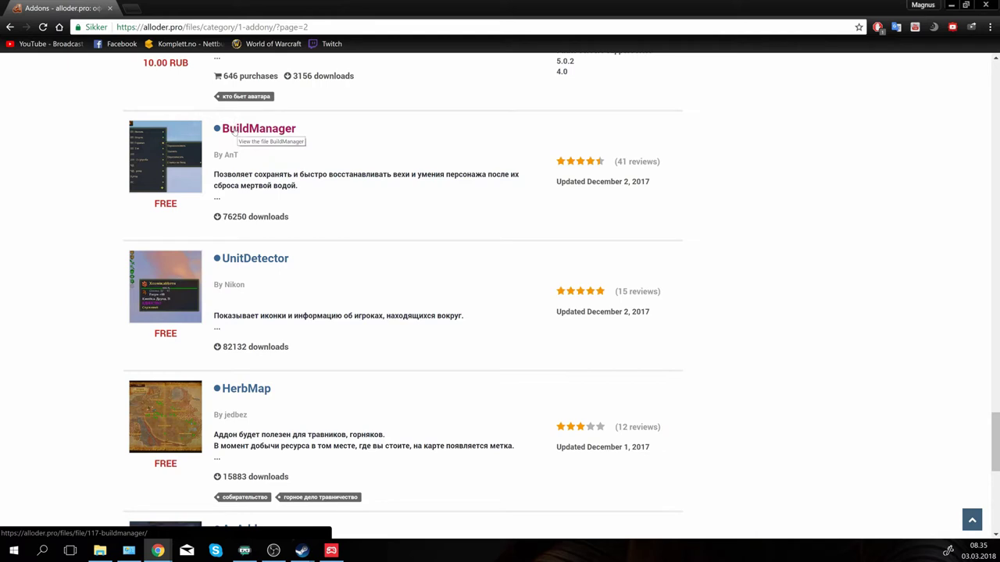
# Step: Go to page 3 of the addon list and review its entries, including Targeter, Target Locker, KursKri and CheckroomManager
pyautogui.scroll(-6, 233, 130)
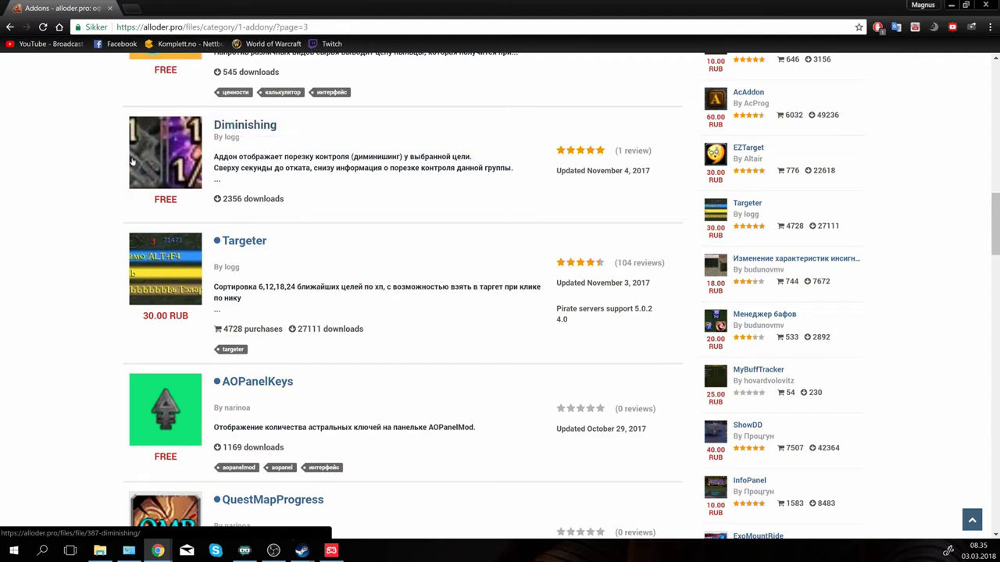
pyautogui.scroll(-2, 96, 181)
pyautogui.scroll(-5, 97, 180)
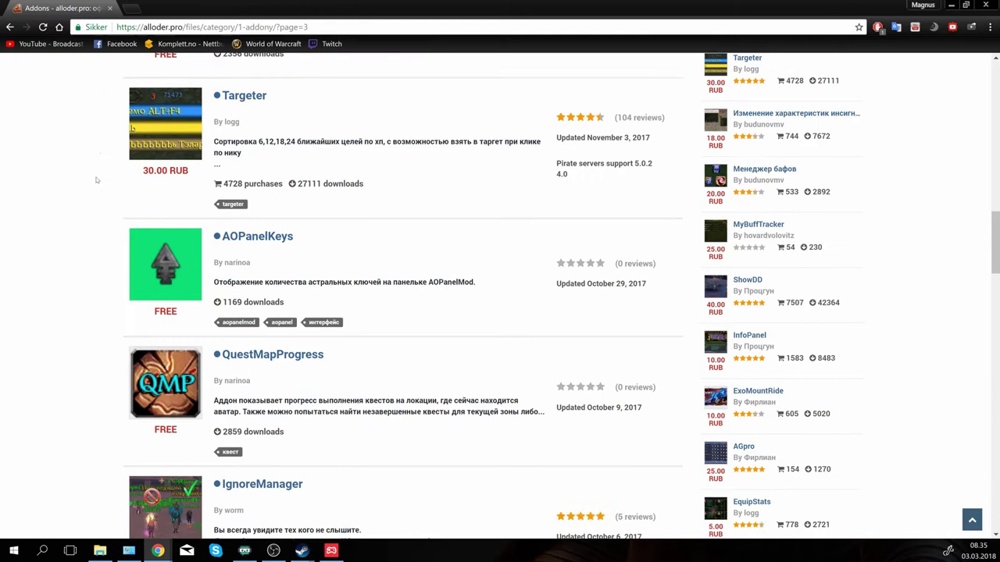
pyautogui.scroll(-3, 96, 181)
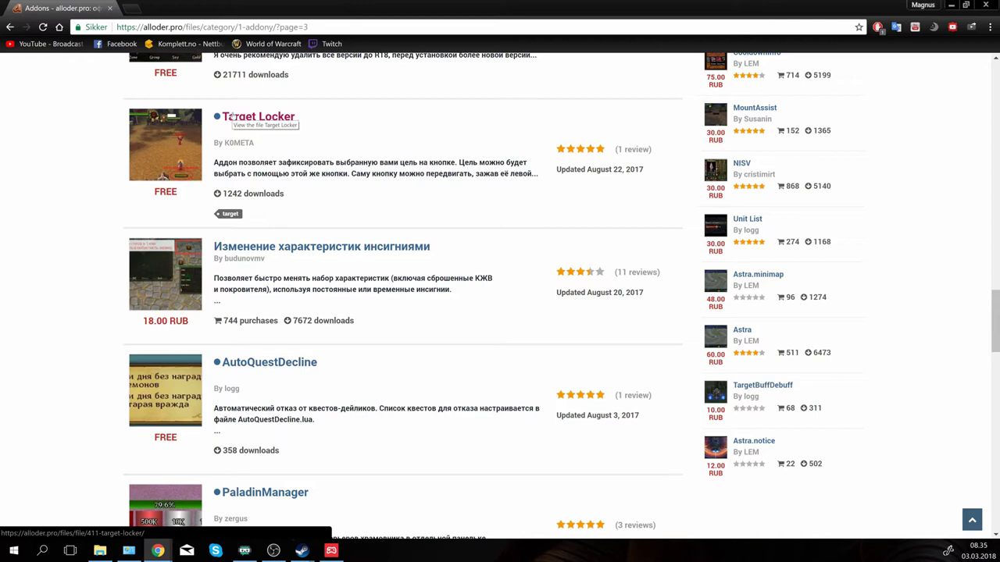
pyautogui.scroll(-6, 121, 142)
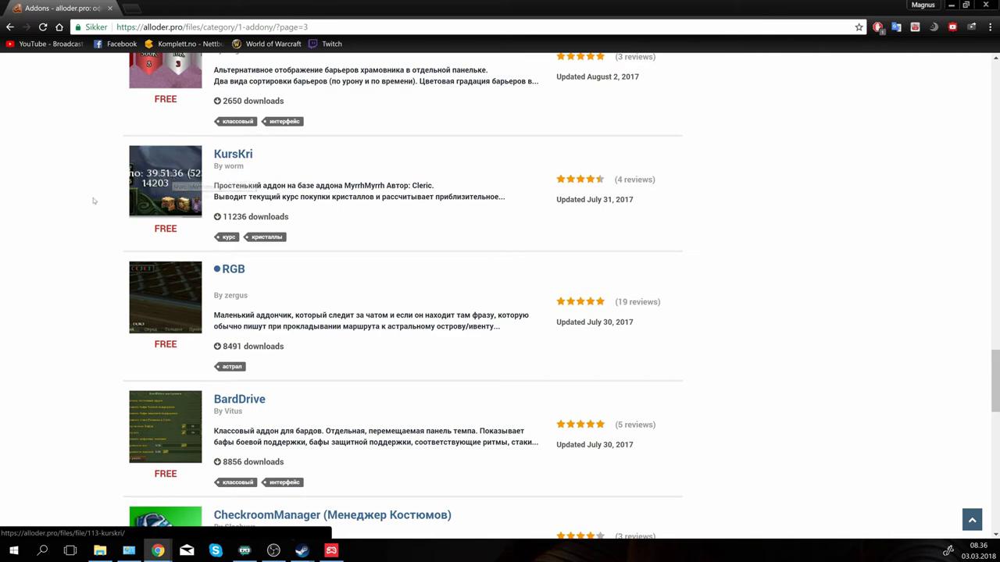
pyautogui.scroll(-5, 94, 201)
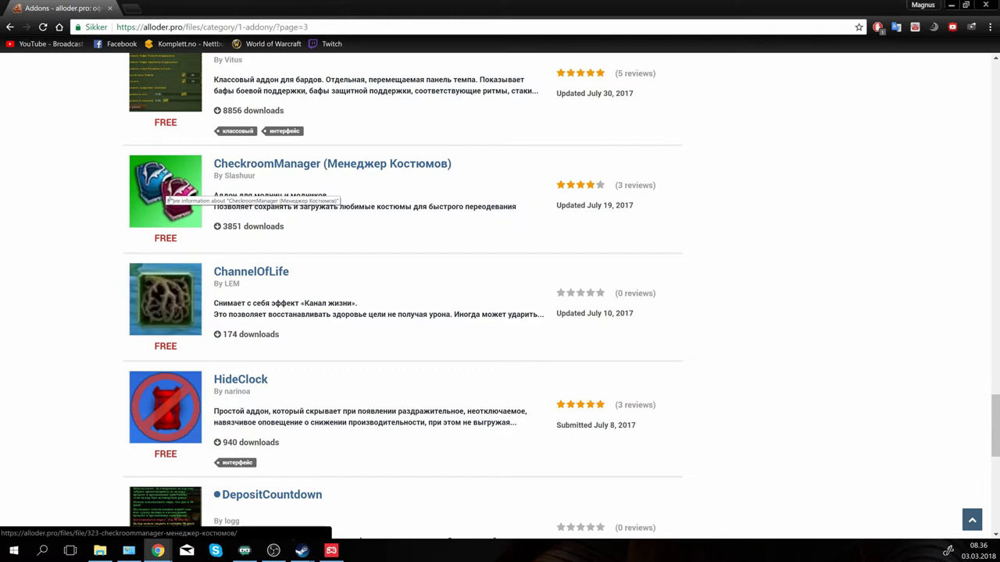
pyautogui.scroll(-3, 107, 198)
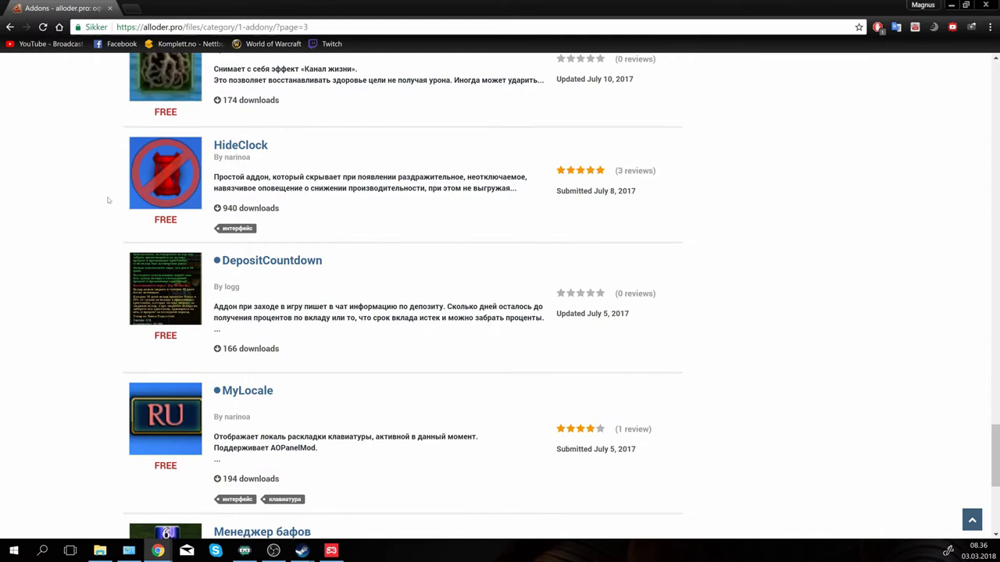
pyautogui.scroll(-3, 108, 200)
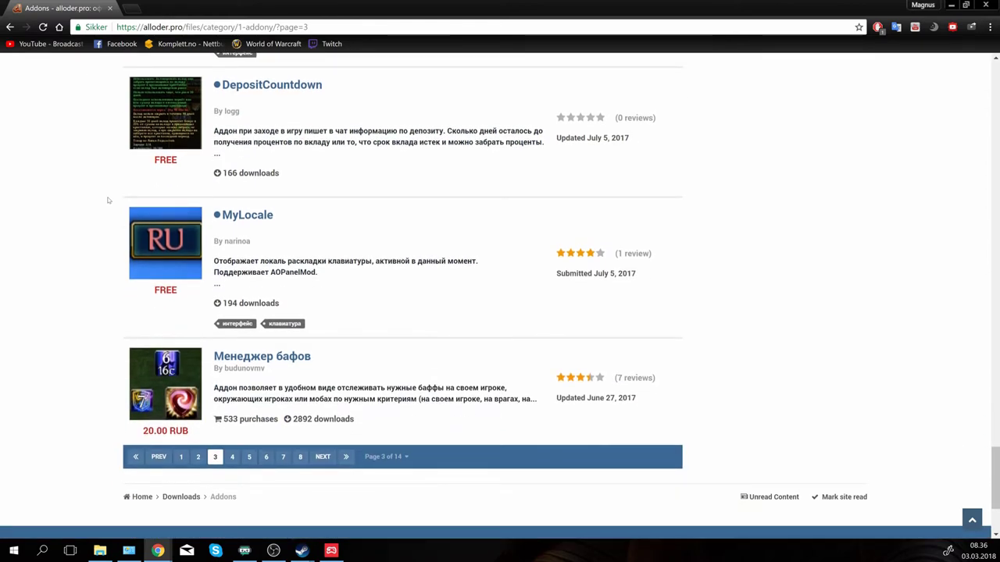
pyautogui.scroll(-1, 156, 305)
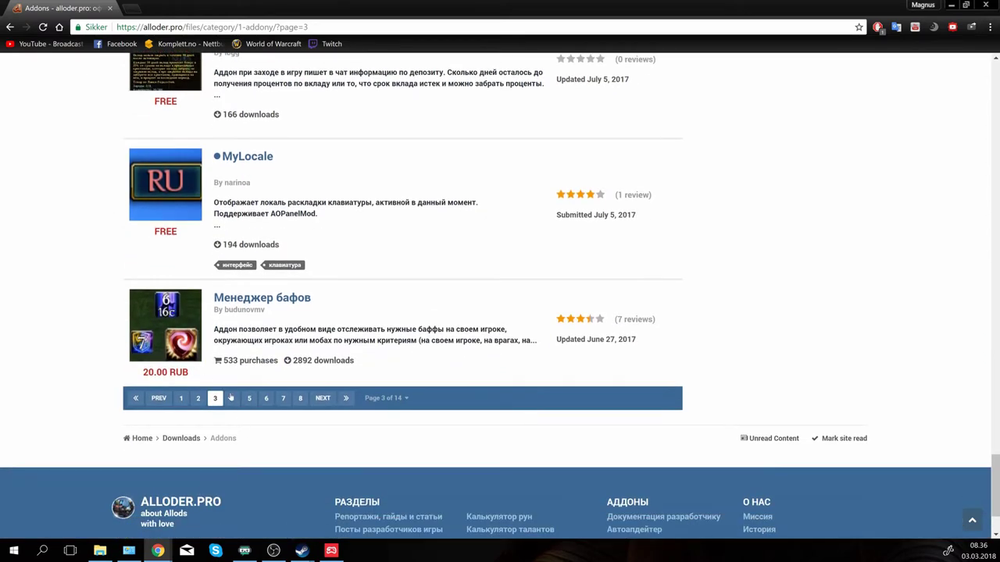
# Step: Go to page 4 of the addon list and review its entries, including PvPItemPanel, BarrierDamageHelper, ShowDD, AutoSelectDialog and Kiros Shield
pyautogui.click(232, 400)
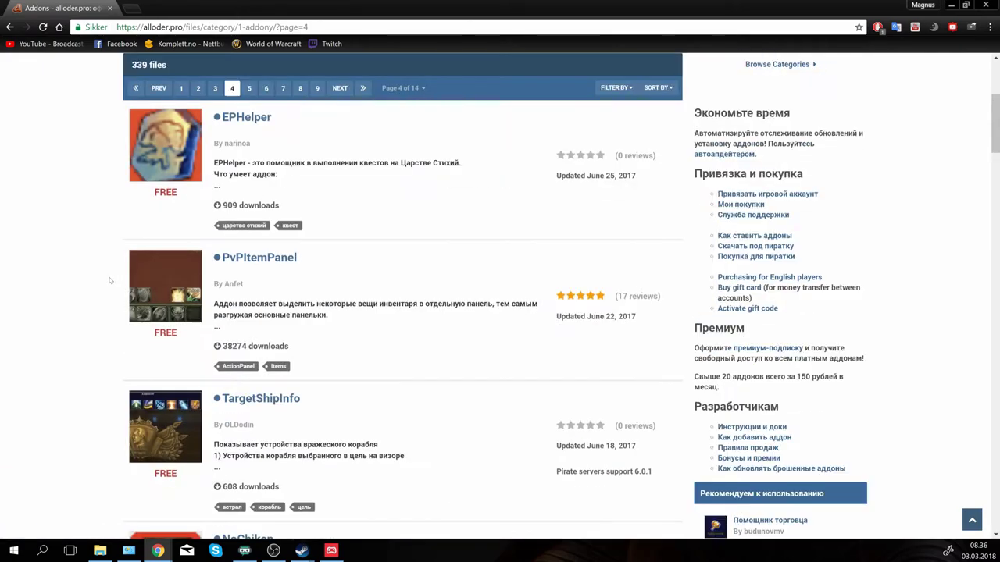
pyautogui.scroll(-2, 108, 279)
pyautogui.scroll(-8, 109, 281)
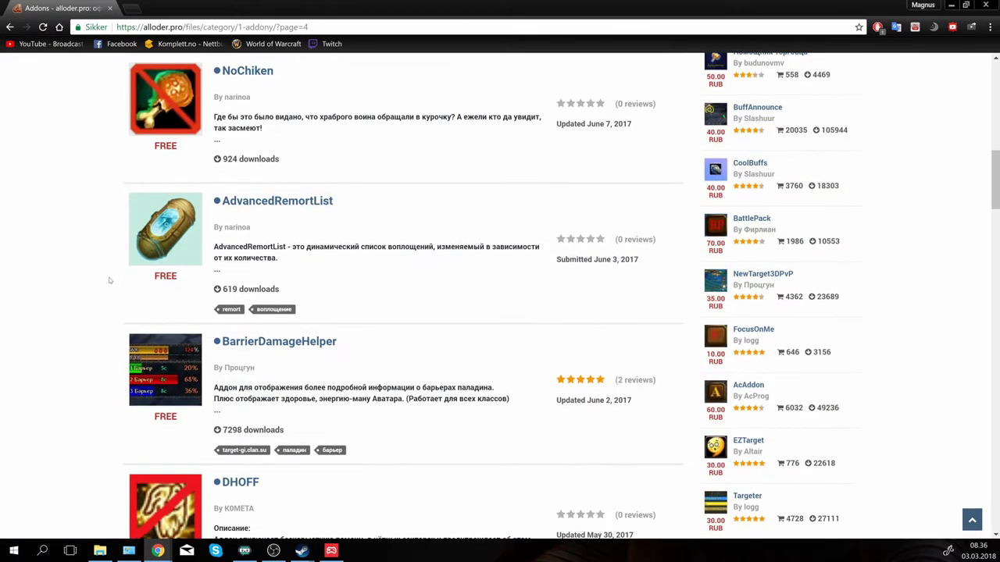
pyautogui.scroll(-6, 109, 281)
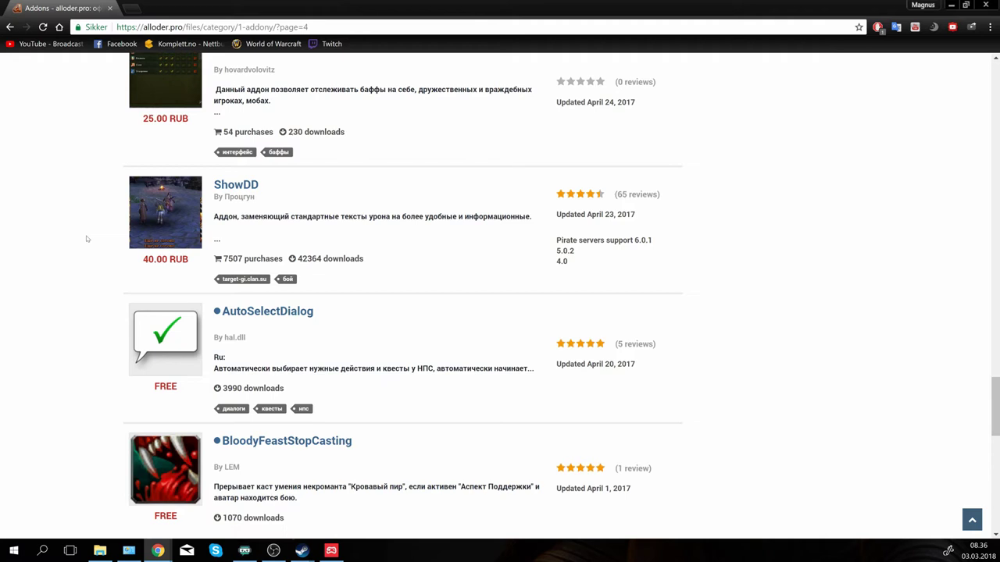
pyautogui.scroll(-2, 78, 261)
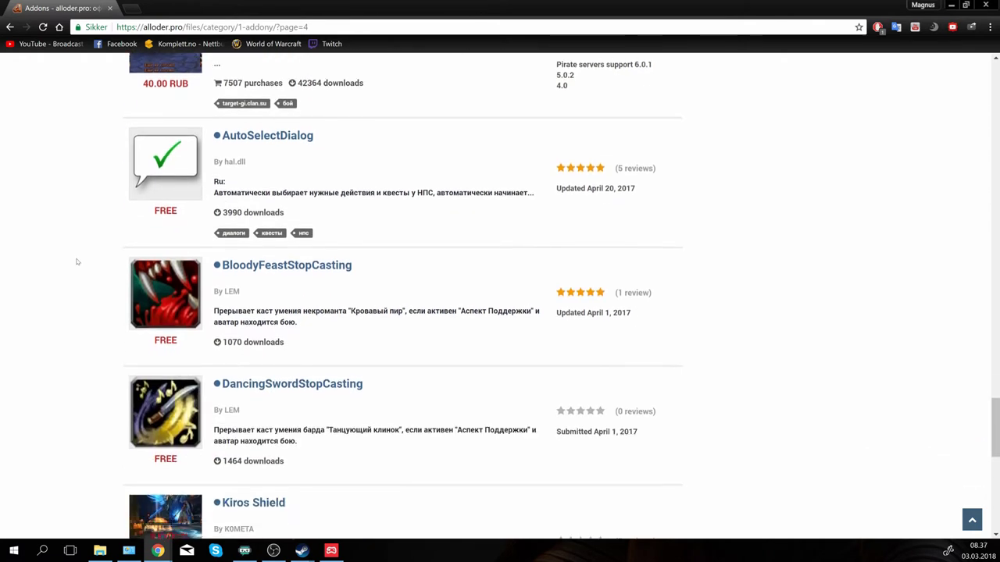
pyautogui.scroll(-2, 77, 262)
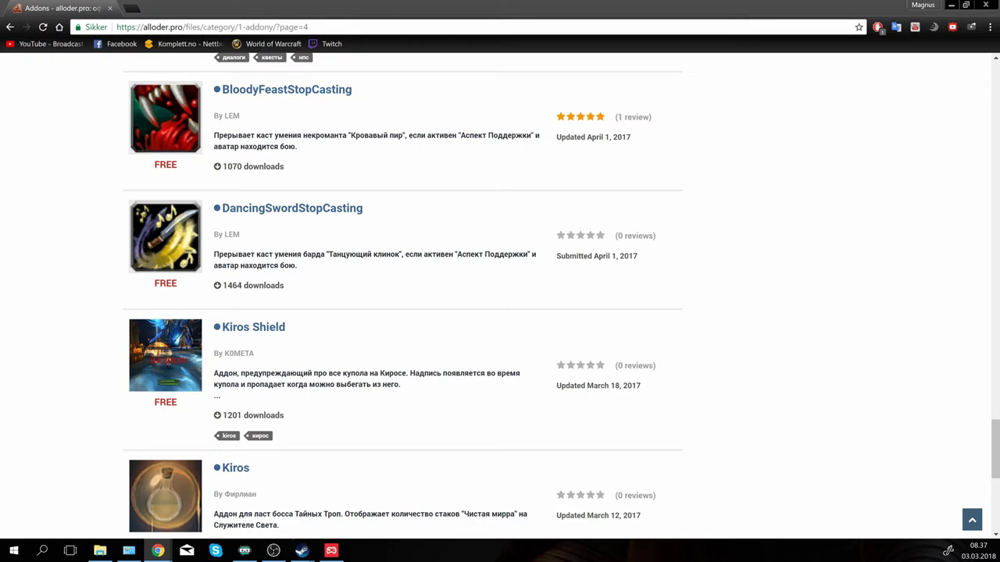
pyautogui.scroll(-5, 54, 290)
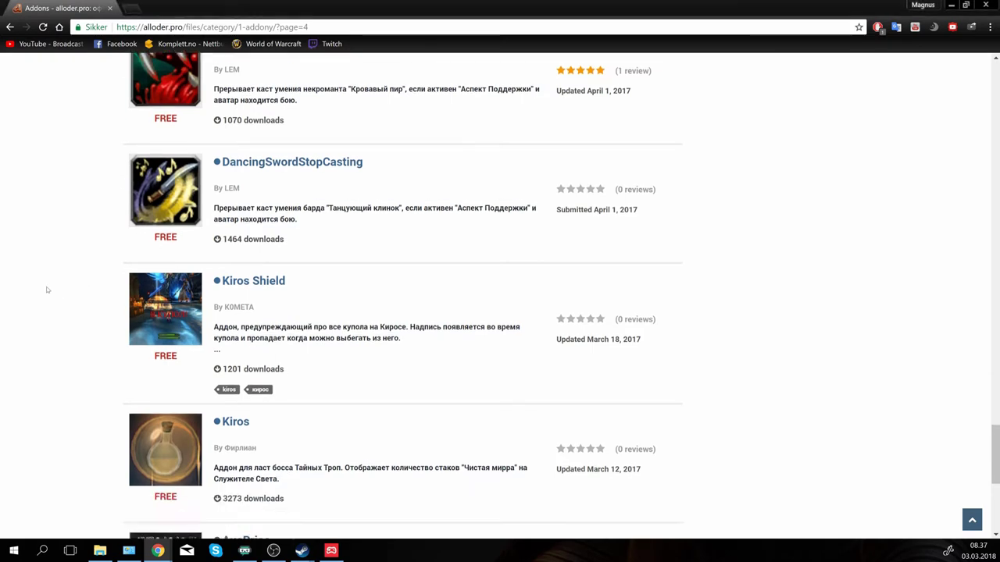
# Step: Go through page 5 to page 6 of the addon list and review entries such as AspectAlarm, PhantomsTracker, AddPanel, lazyGS and Goblin Manager
pyautogui.click(250, 370)
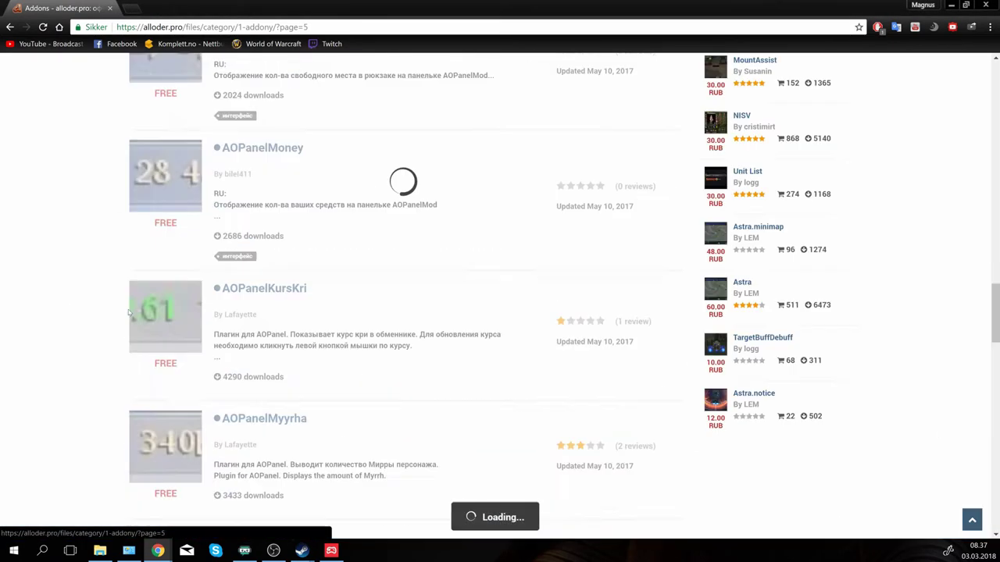
pyautogui.scroll(-6, 91, 289)
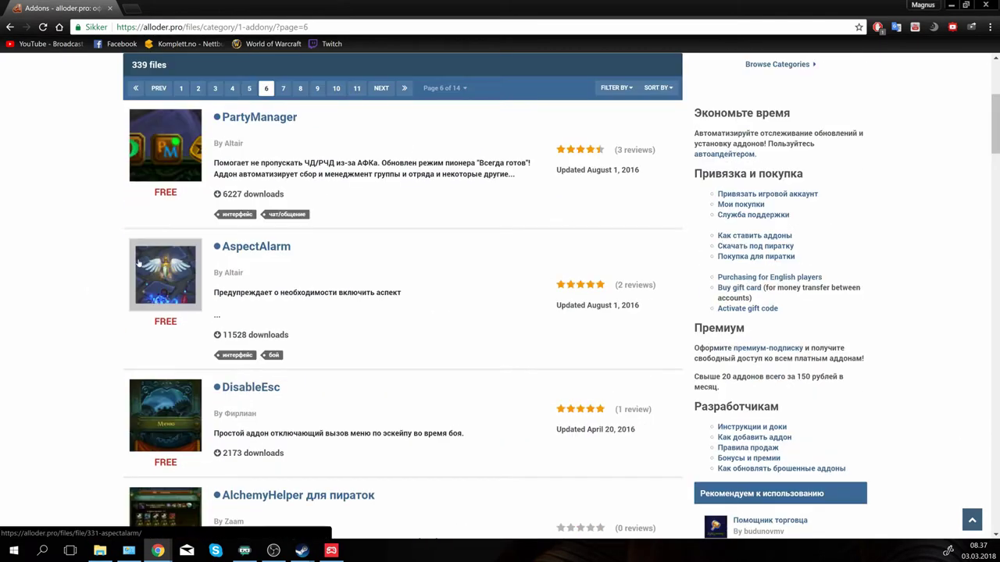
pyautogui.scroll(-7, 138, 264)
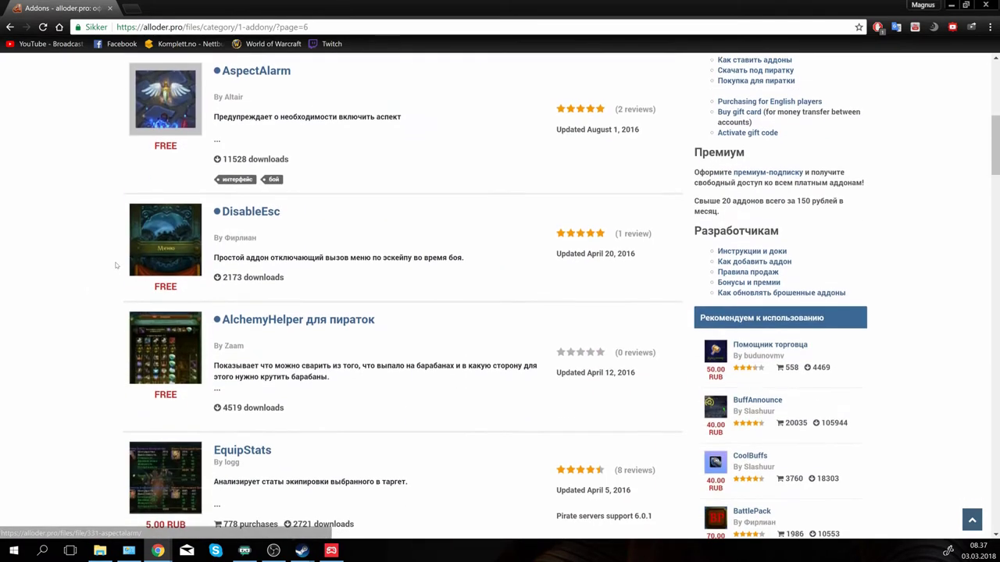
pyautogui.scroll(-2, 114, 261)
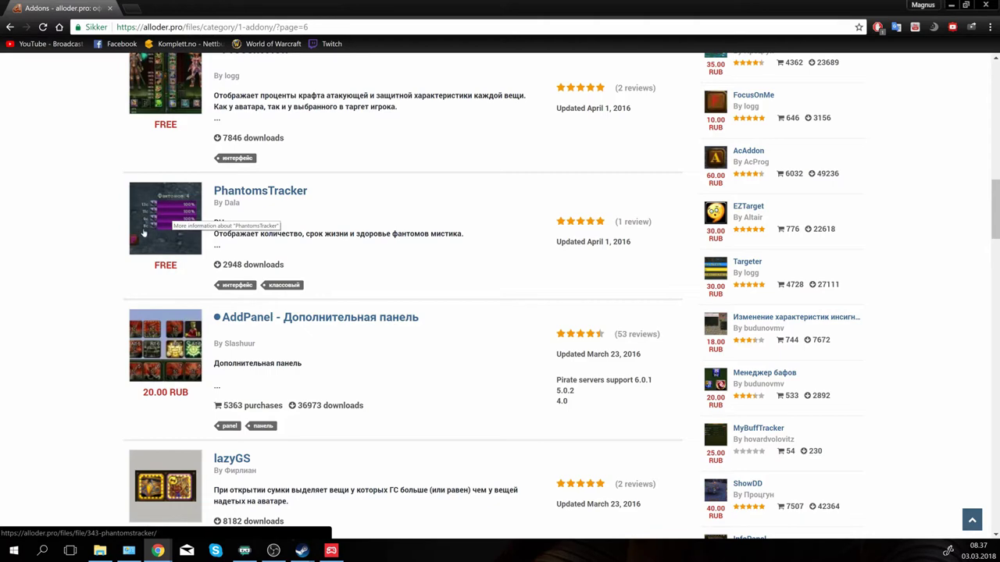
pyautogui.scroll(-4, 68, 221)
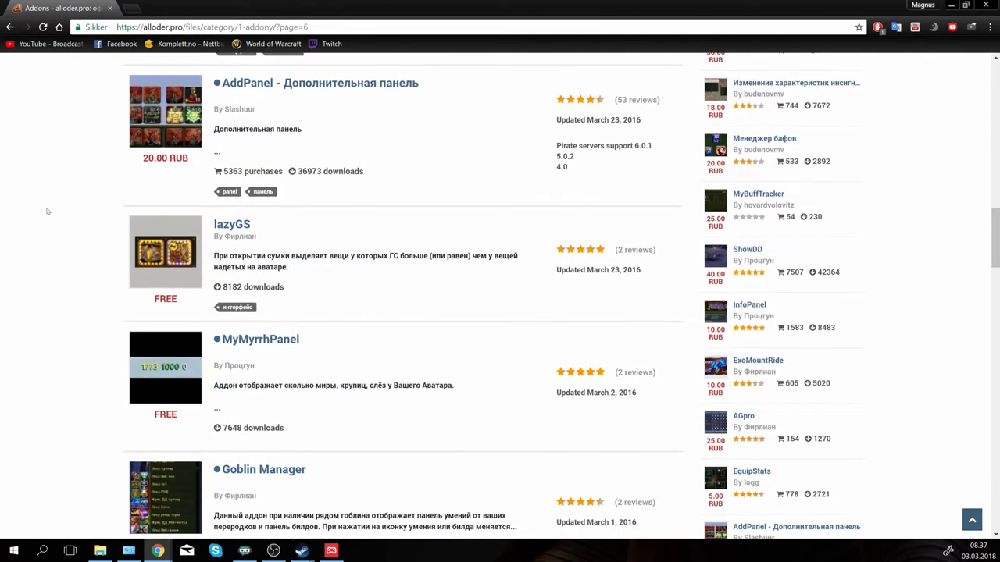
pyautogui.scroll(-3, 68, 221)
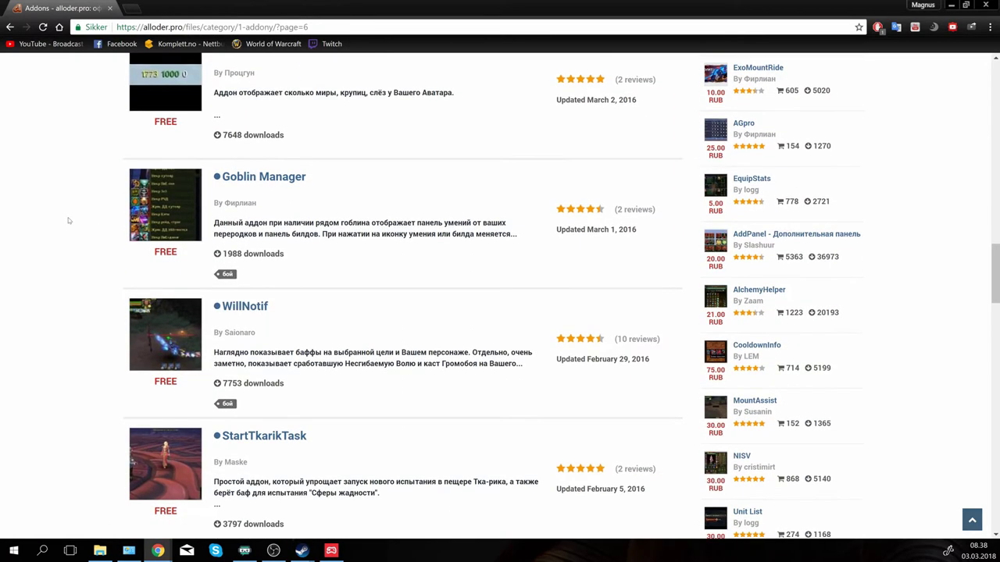
pyautogui.scroll(-6, 68, 221)
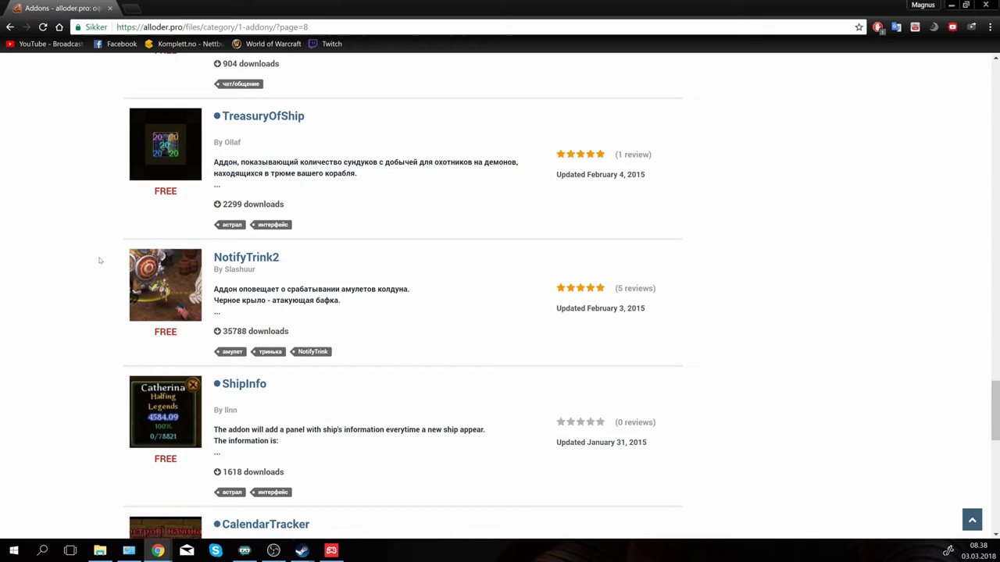
# Step: Review the remaining page 8 entries, including NotifyTrink2, ShipInfo and TPI, and continue to page 10 with CastbarMod, TargetDist and ActBarLocker
pyautogui.scroll(-7, 98, 262)
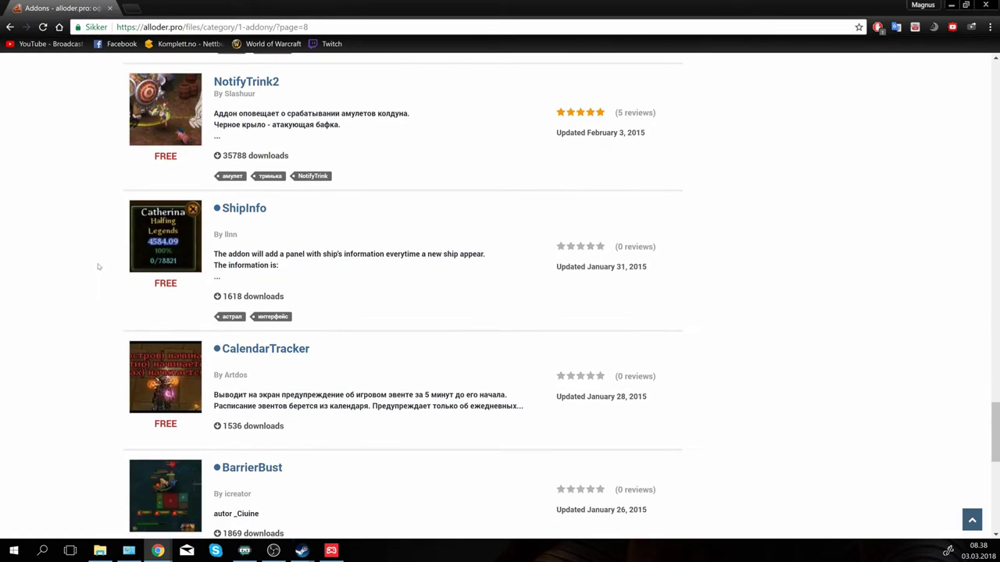
pyautogui.scroll(-3, 99, 267)
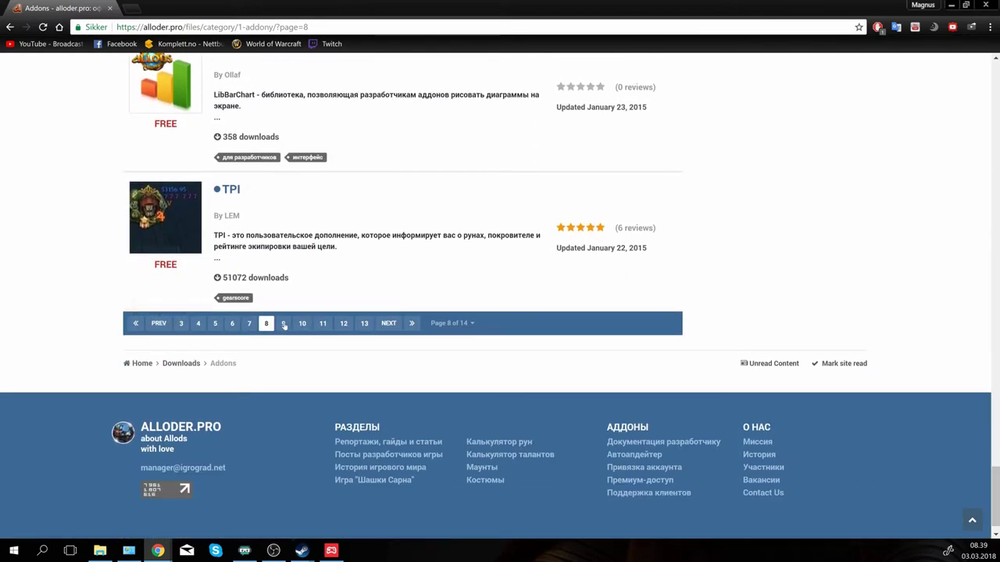
pyautogui.click(303, 258)
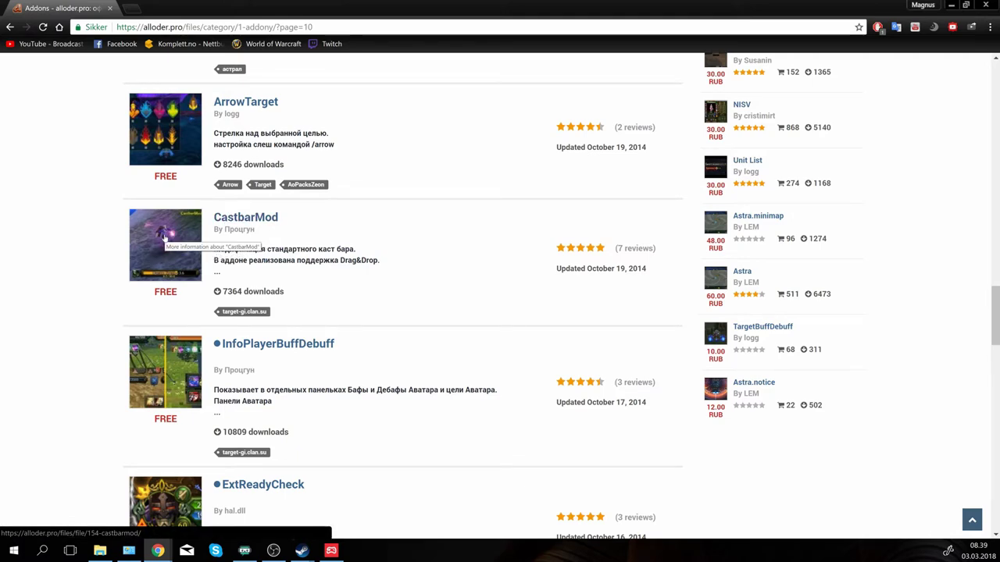
pyautogui.scroll(-2, 125, 234)
pyautogui.scroll(-4, 82, 221)
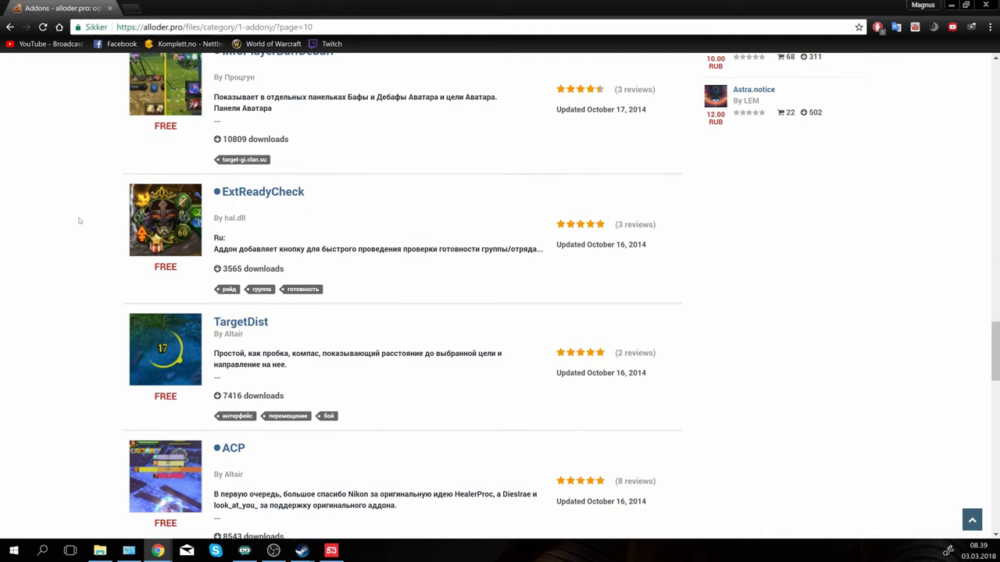
pyautogui.scroll(-7, 79, 221)
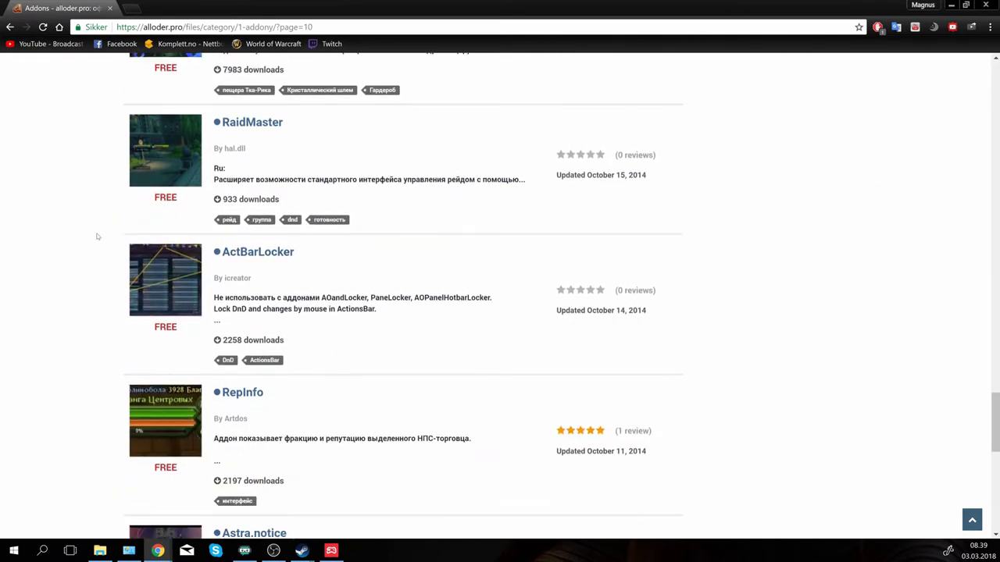
pyautogui.scroll(-5, 96, 236)
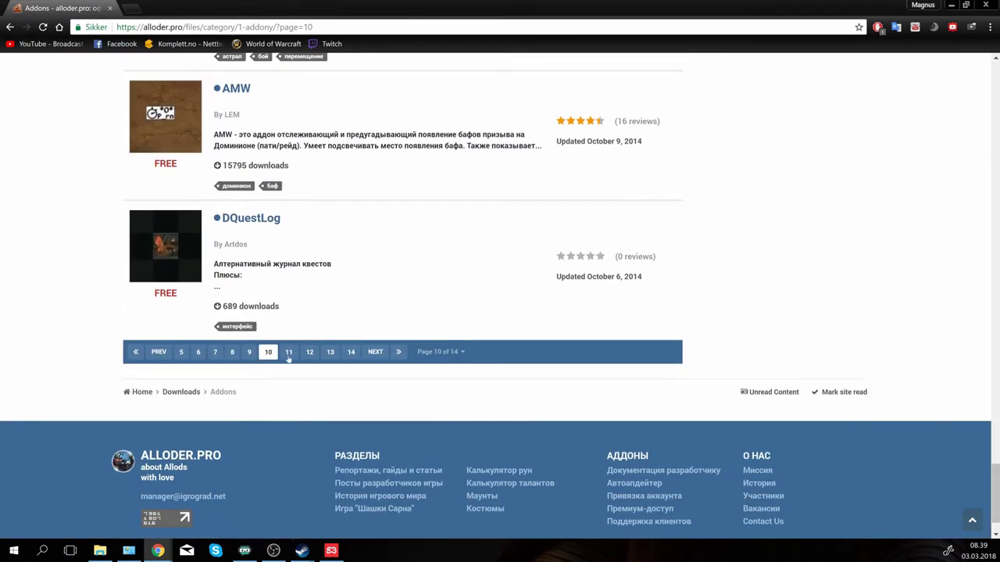
# Step: Open page 11 of the addon list and review its entries, including BossTracker, CircleCombatText, DoTTimer, AnatomySelfDefence and DDView2
pyautogui.click(288, 354)
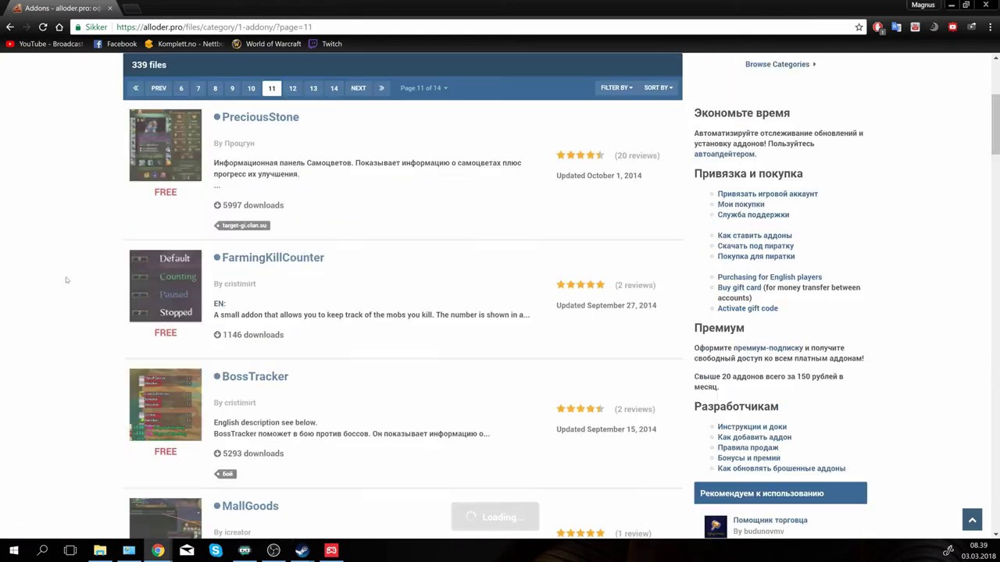
pyautogui.scroll(-1, 67, 280)
pyautogui.scroll(-9, 66, 280)
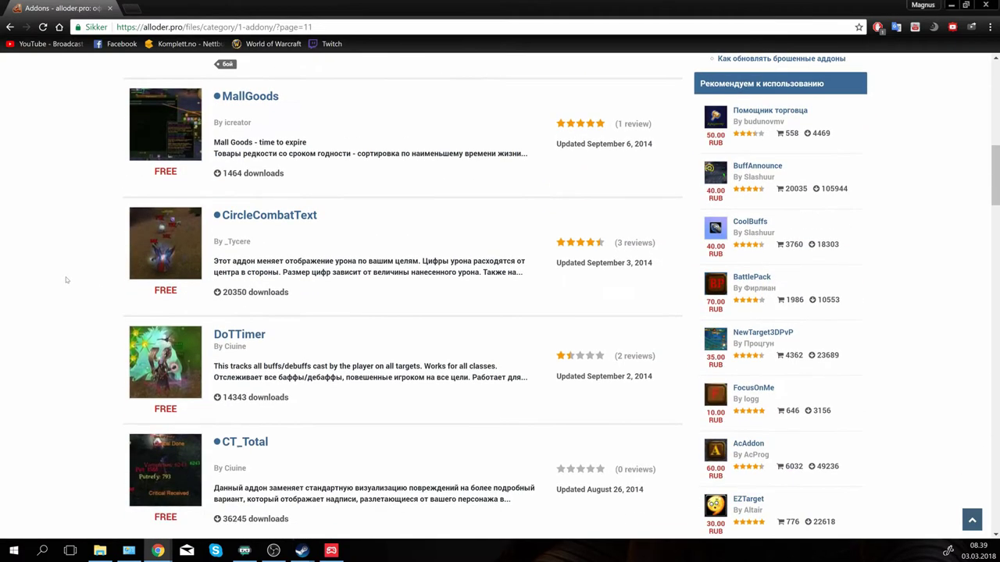
pyautogui.scroll(-8, 67, 279)
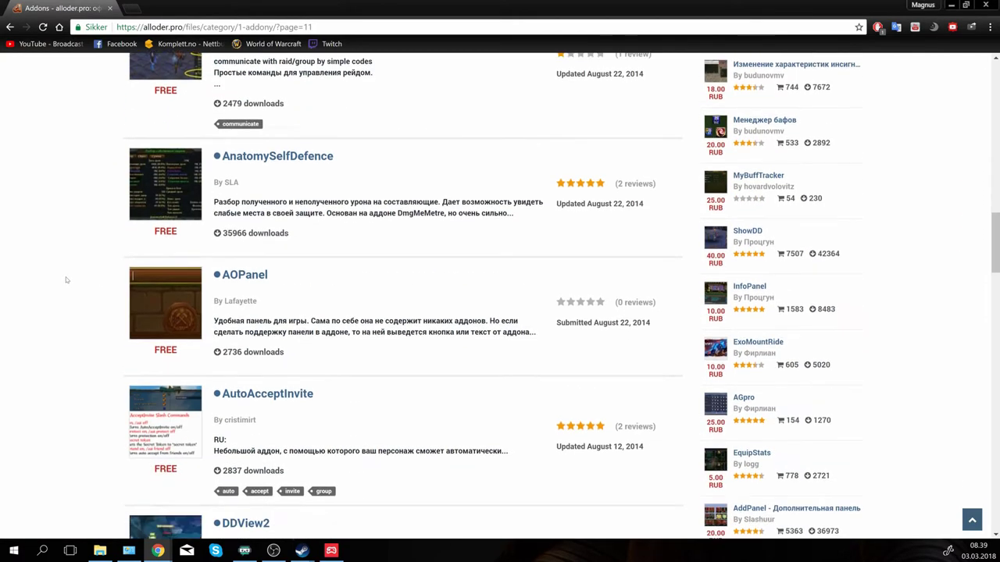
pyautogui.scroll(-3, 66, 279)
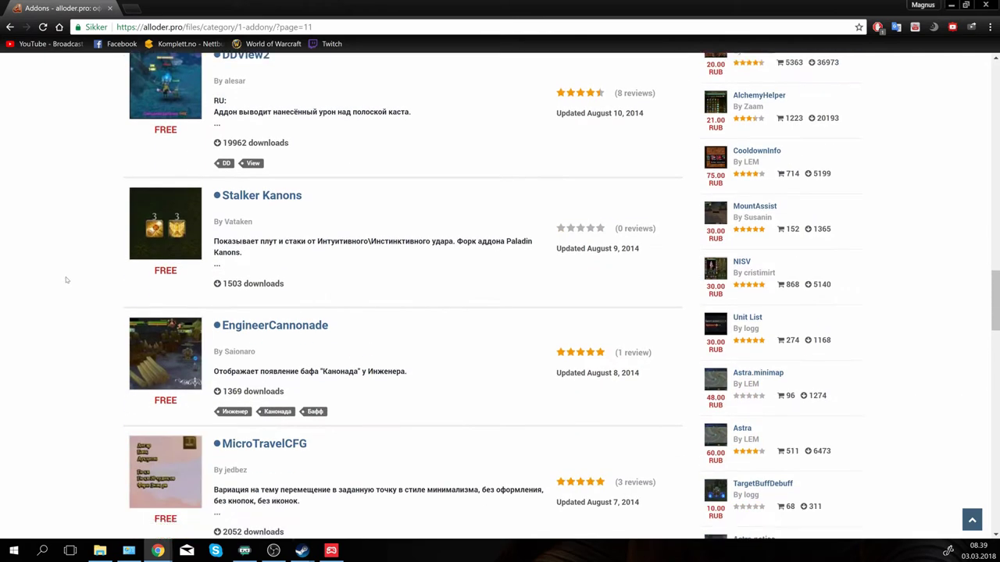
pyautogui.scroll(-10, 66, 280)
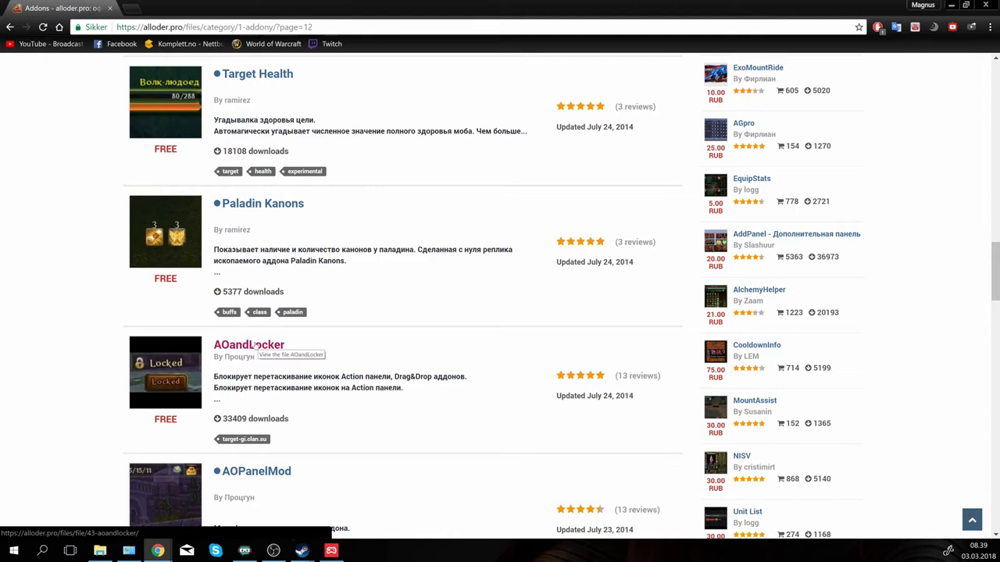
# Step: Review the page 12 addon entries from AOandLocker and AOPanelMod through TradeWindowFix and TargetParty to TargetsManager
pyautogui.scroll(-2, 255, 346)
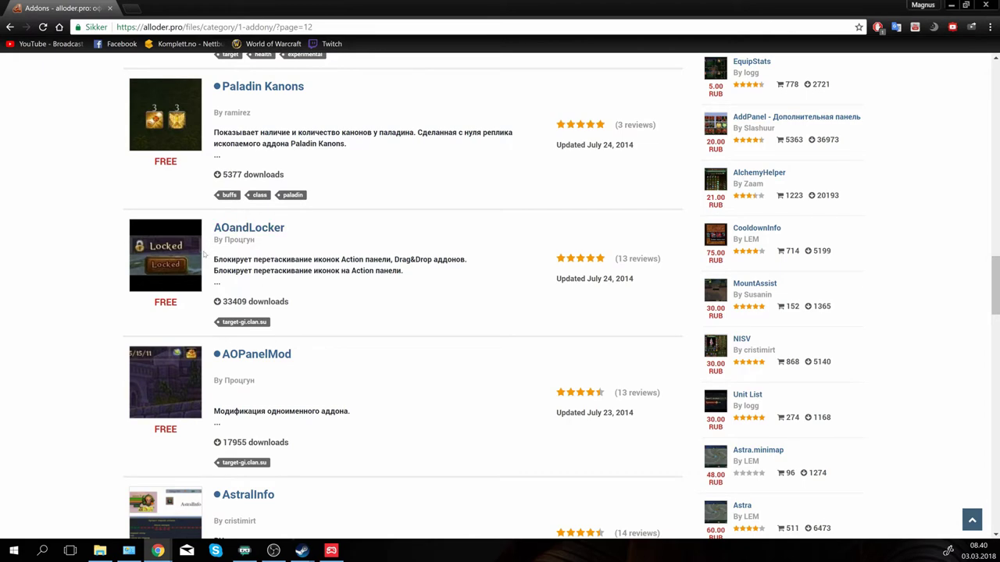
pyautogui.scroll(-10, 124, 245)
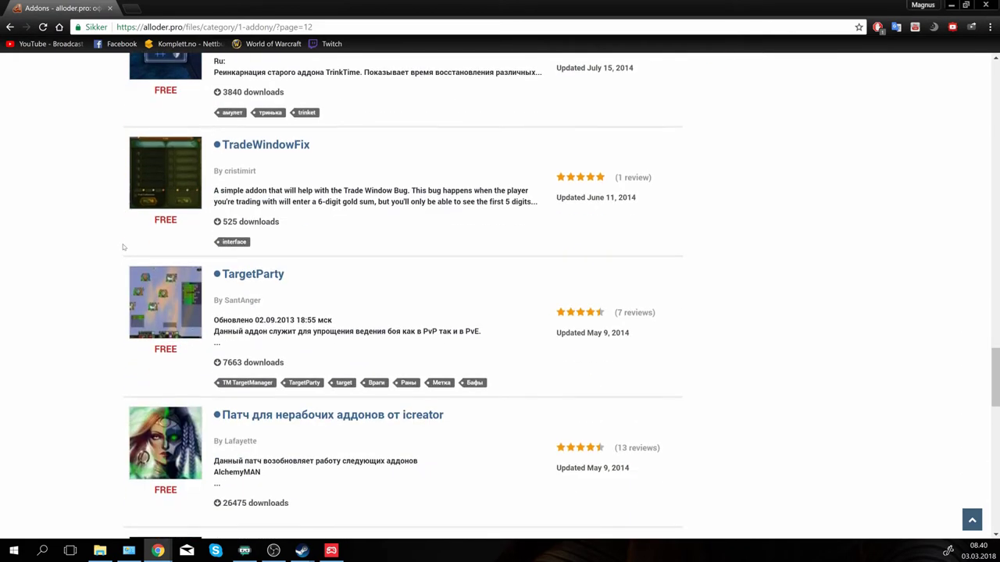
pyautogui.scroll(-10, 123, 247)
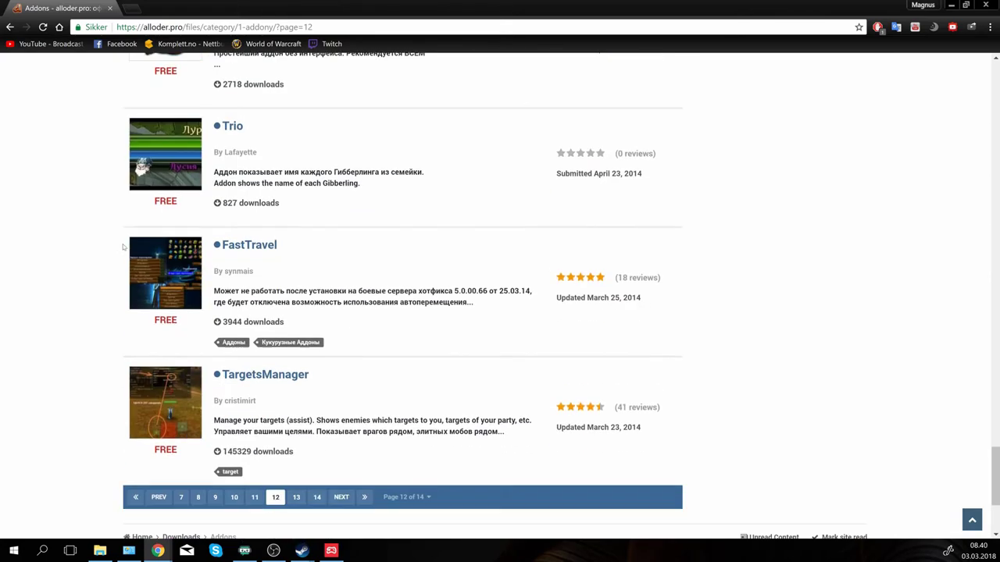
# Step: Browse pages 13 and 14 of the addon list, including MinimapSla, AutoSellGreyAddon, RuneCalc and HealthDb, and return to the start of page 14
pyautogui.click(296, 497)
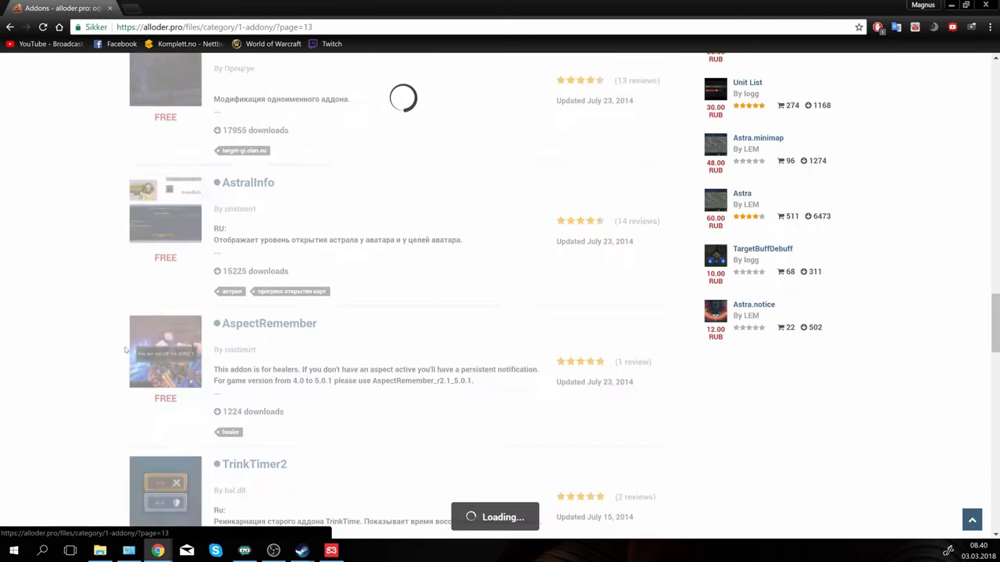
pyautogui.scroll(-2, 36, 320)
pyautogui.scroll(-9, 36, 321)
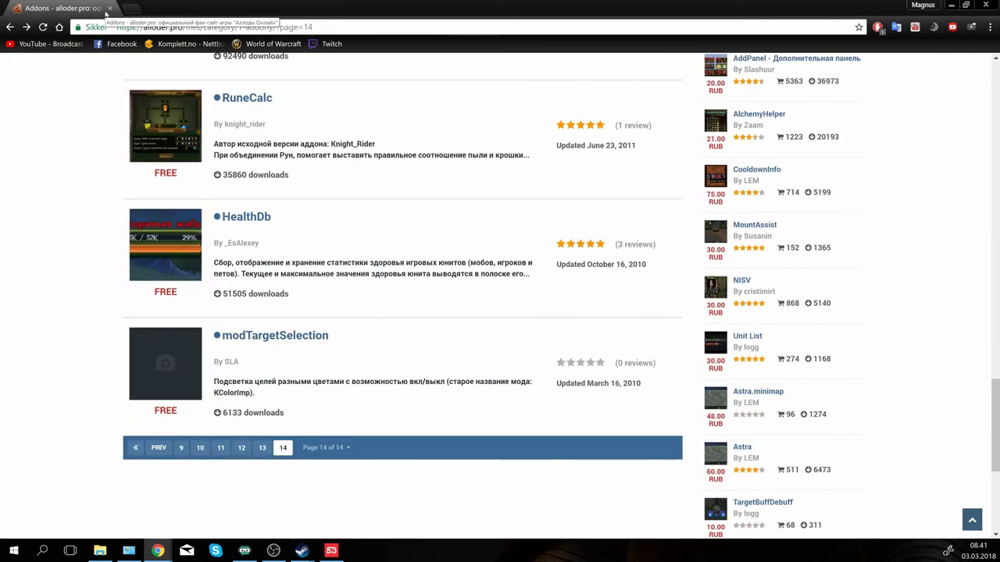
pyautogui.scroll(20, 75, 195)
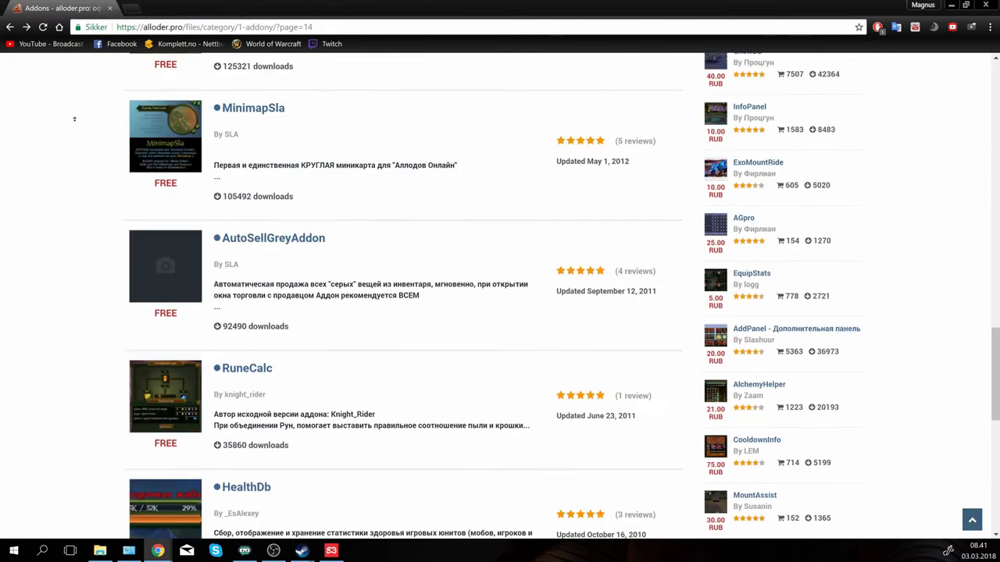
pyautogui.scroll(1, 60, 133)
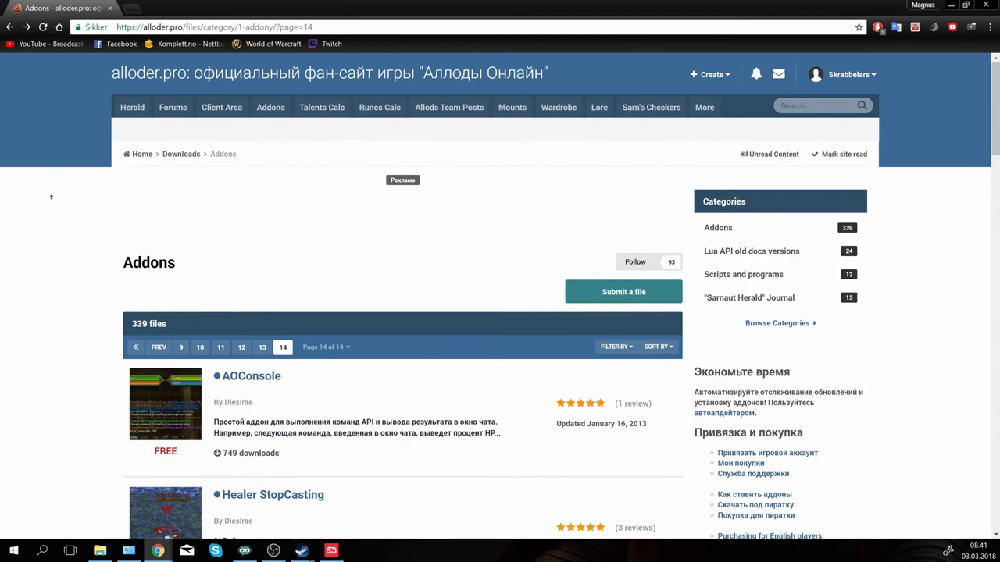
# Step: Reopen the Addons section on its first page and find the listing "Определитель ключа для привязки аддонов"
pyautogui.click(260, 107)
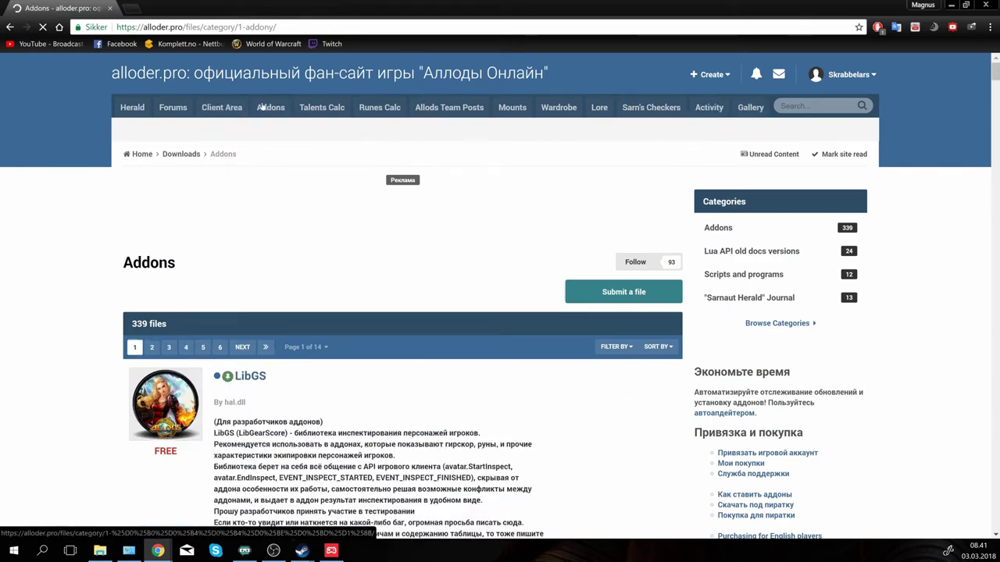
pyautogui.scroll(-2, 81, 224)
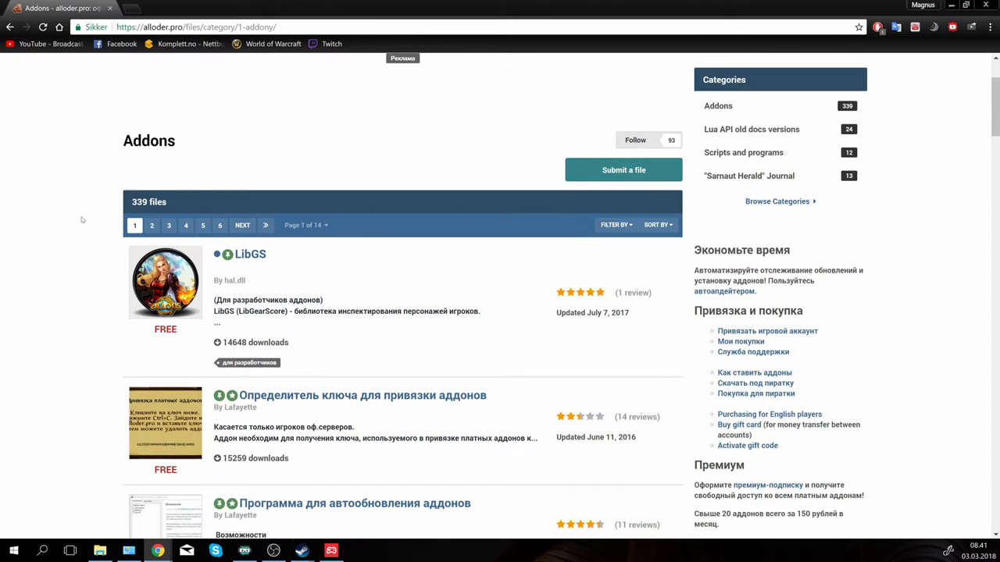
pyautogui.scroll(-2, 81, 220)
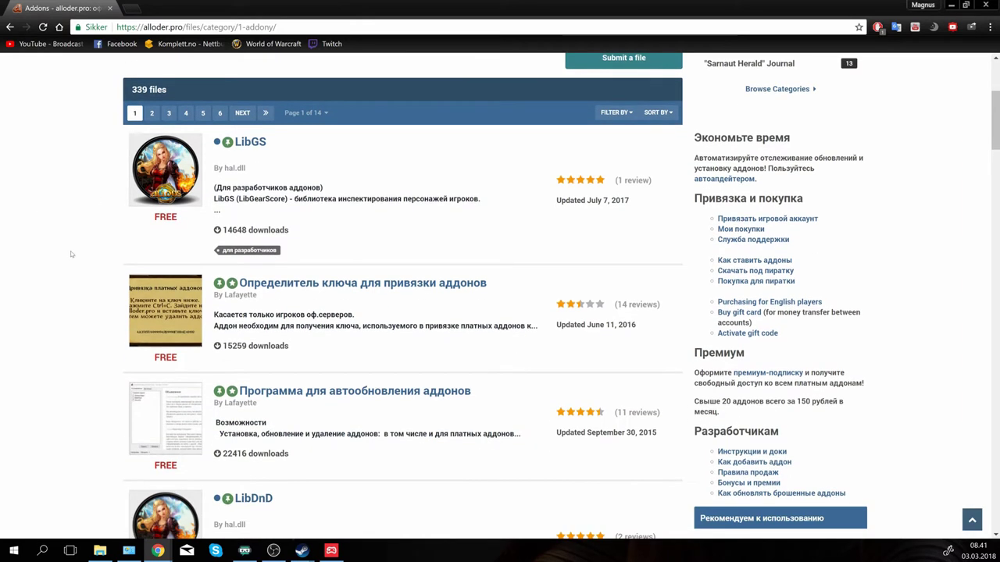
pyautogui.scroll(-1, 71, 254)
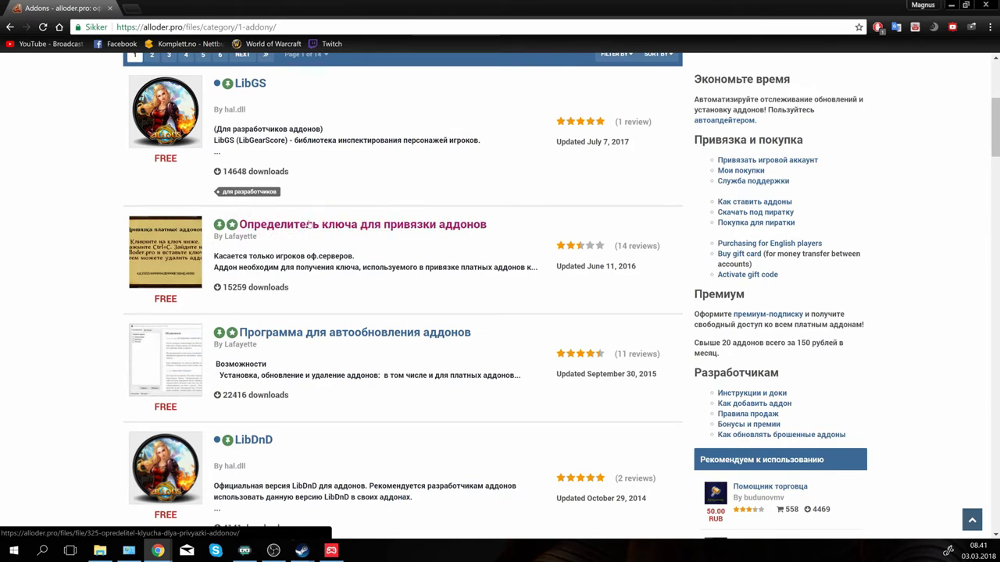
# Step: Open the signed-in account's profile page on alloder.pro and review its membership status and profile details
pyautogui.scroll(3, 315, 225)
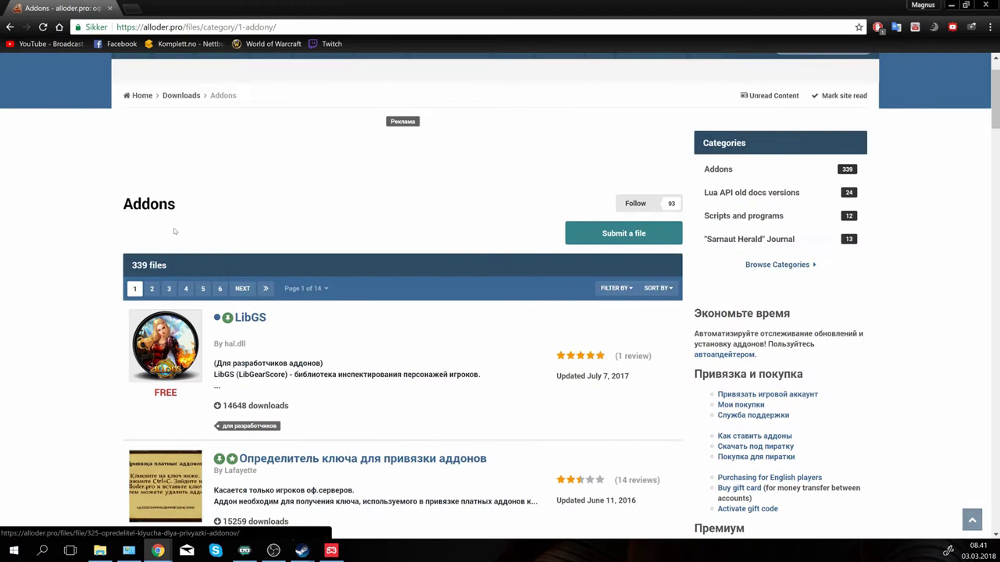
pyautogui.scroll(1, 179, 472)
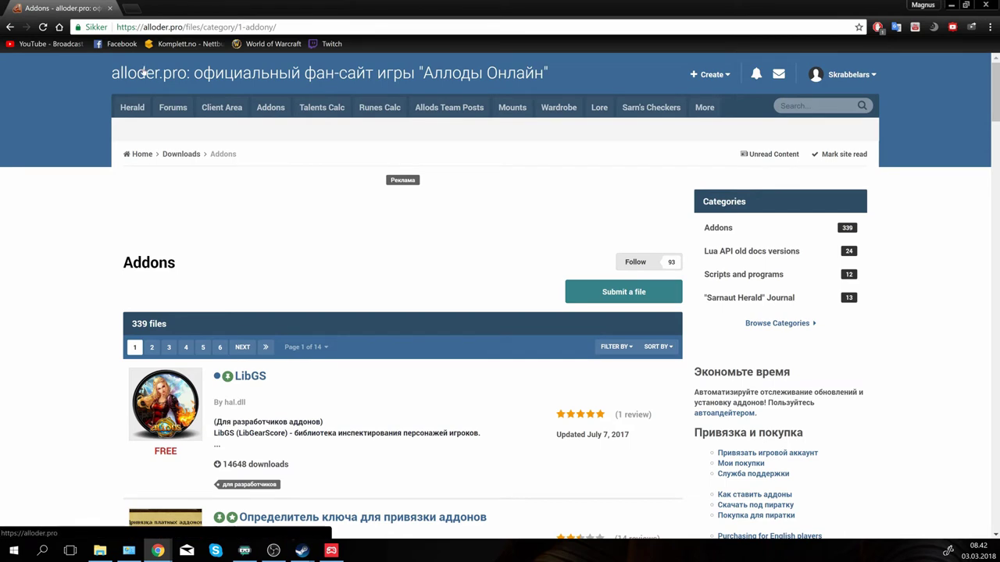
pyautogui.click(859, 75)
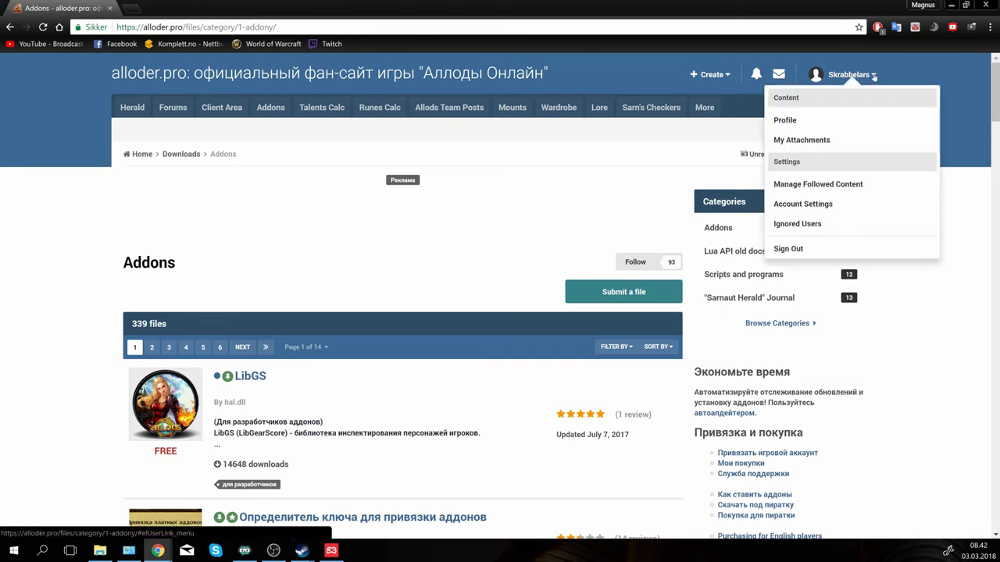
pyautogui.click(834, 122)
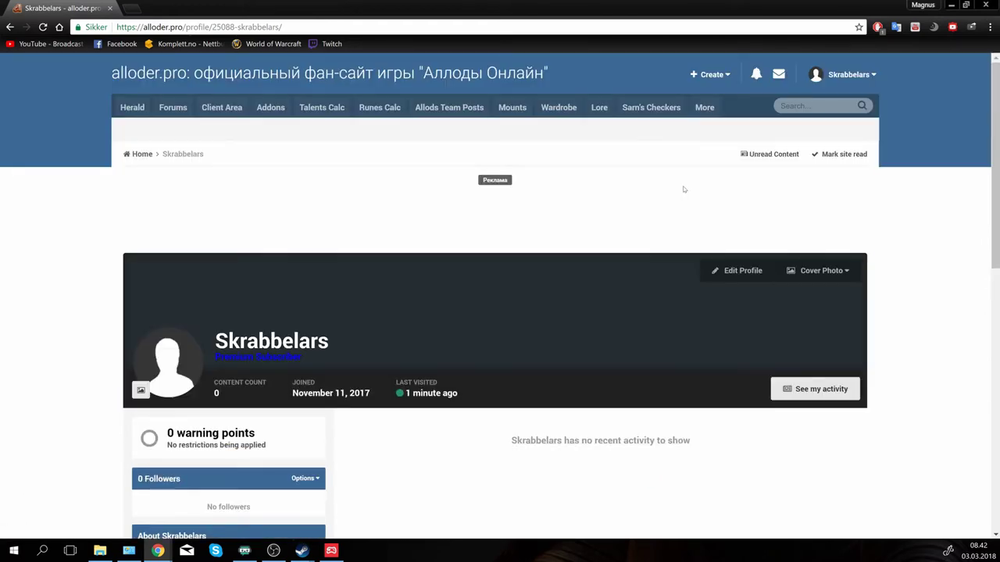
pyautogui.click(868, 75)
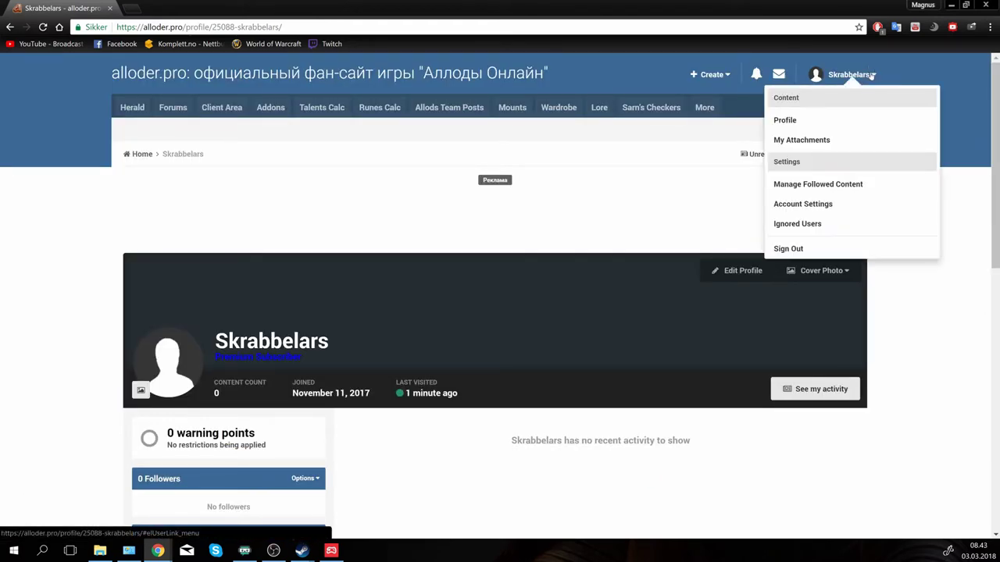
pyautogui.click(862, 74)
pyautogui.click(862, 74)
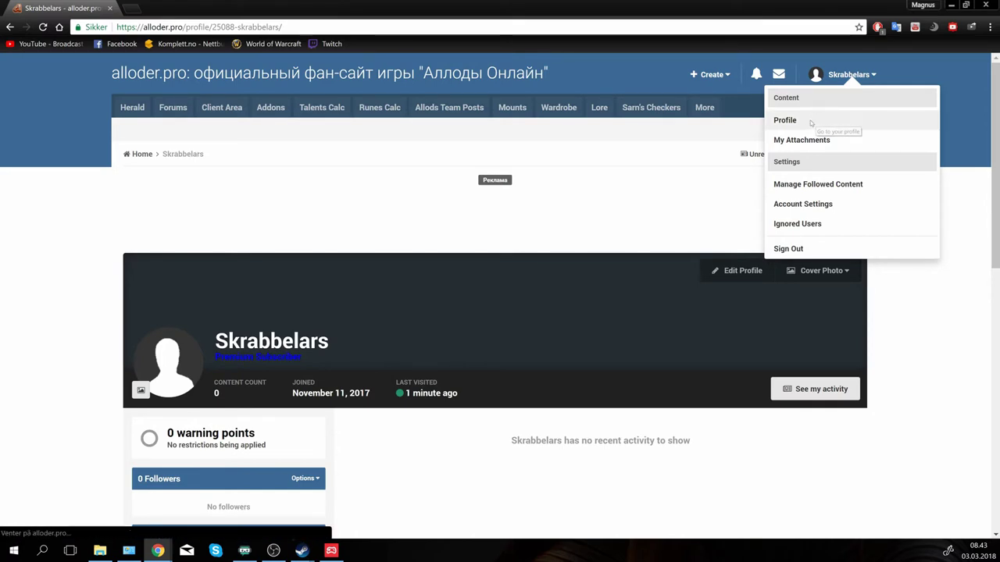
pyautogui.click(811, 124)
pyautogui.scroll(-1, 624, 154)
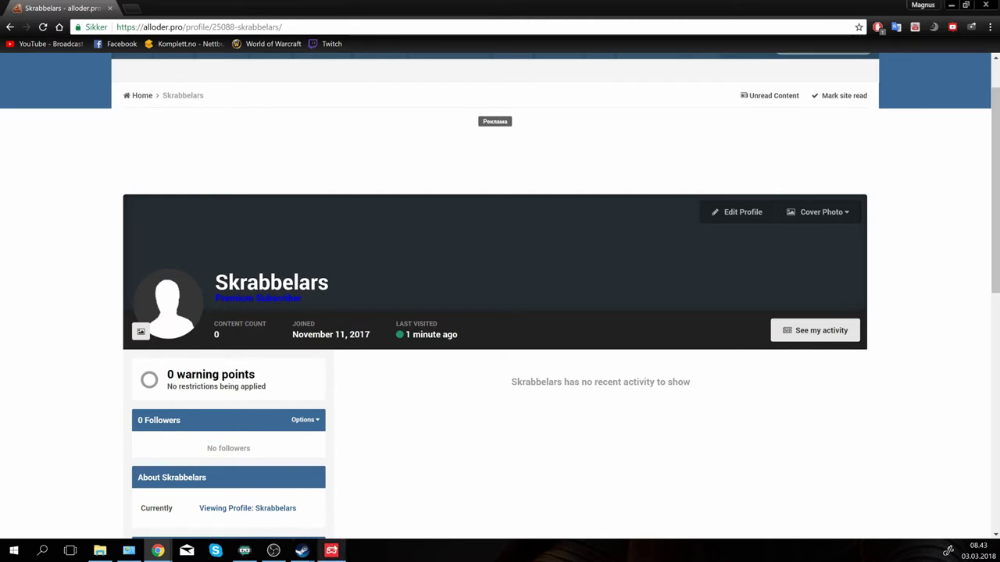
pyautogui.moveTo(331, 550)
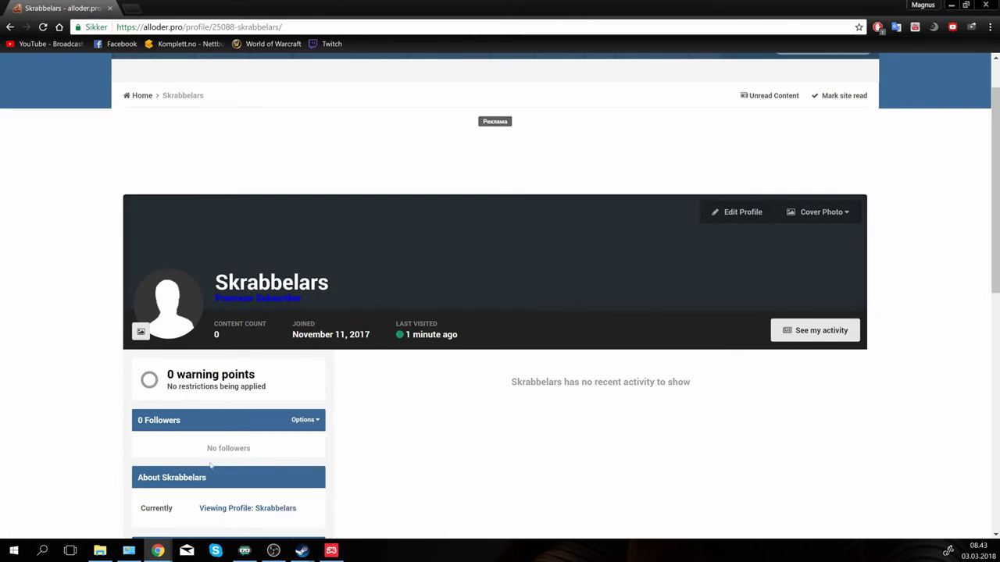
# Step: Switch to File Explorer to point out the MyID folder in the game's Addons folder, and return to the browser
pyautogui.click(100, 551)
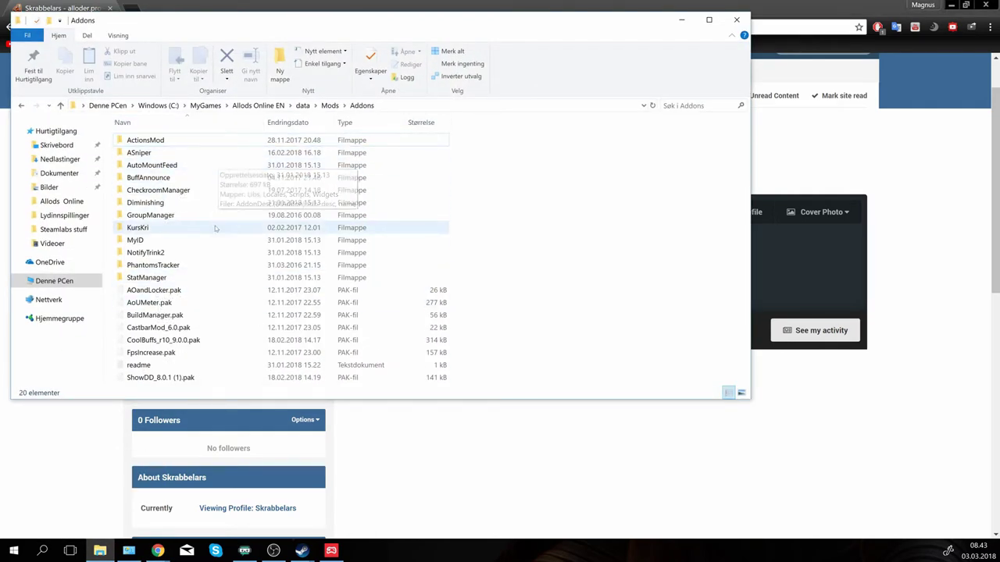
pyautogui.click(139, 241)
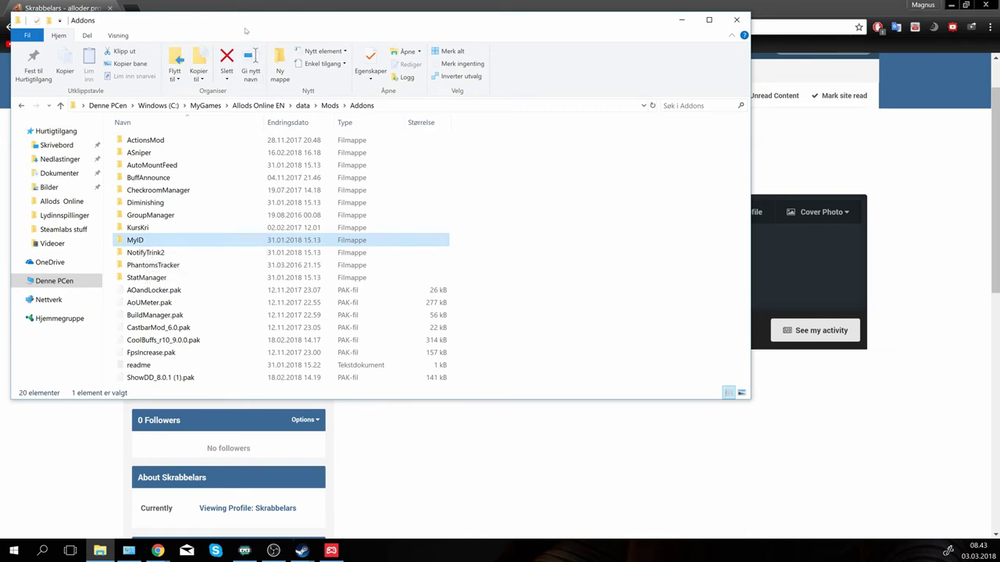
pyautogui.moveTo(243, 28); pyautogui.dragTo(430, 119)
pyautogui.press('super+Down')
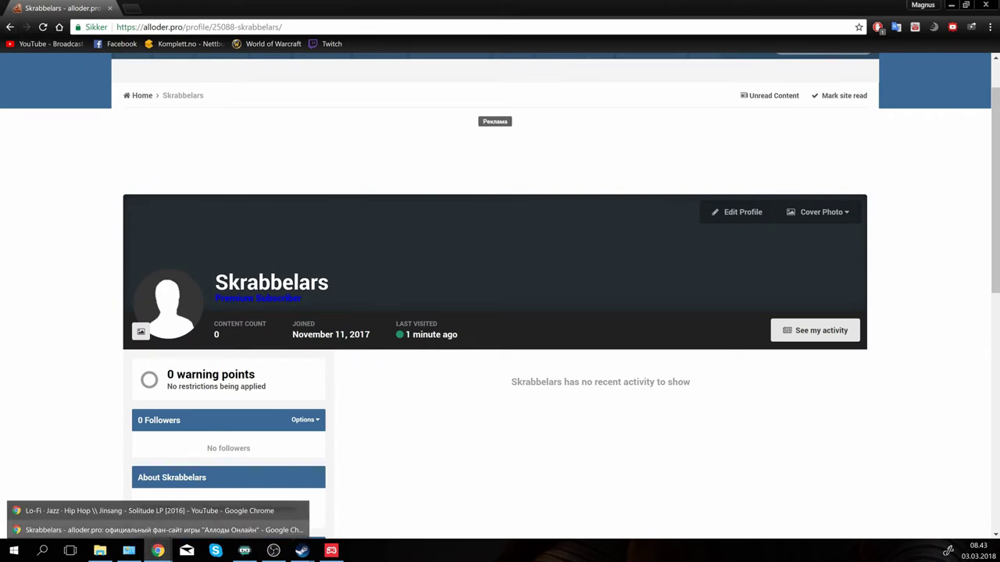
# Step: Find AoUMeter in the Addons section, open its page and download the addon file
pyautogui.scroll(1, 235, 234)
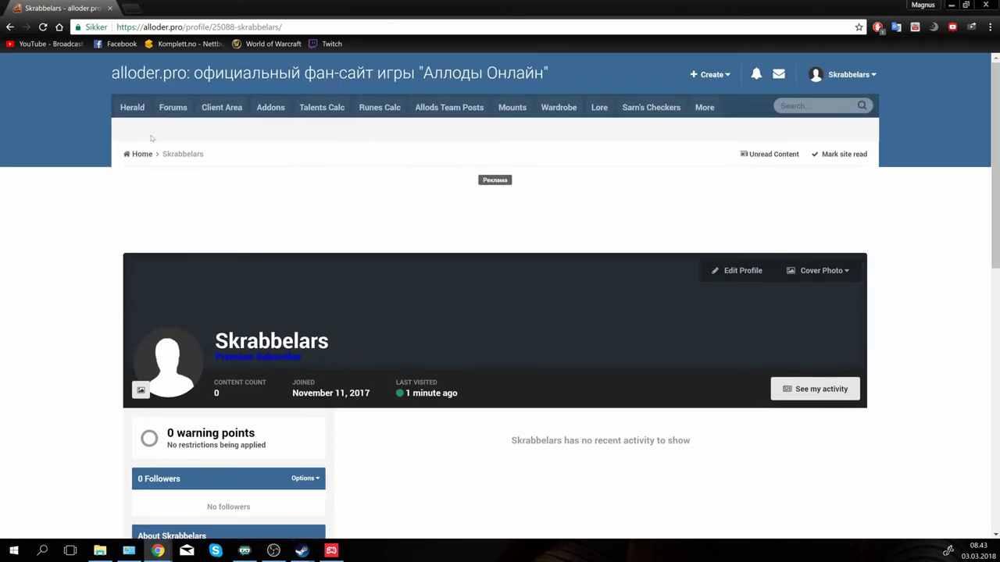
pyautogui.click(258, 108)
pyautogui.scroll(-3, 86, 203)
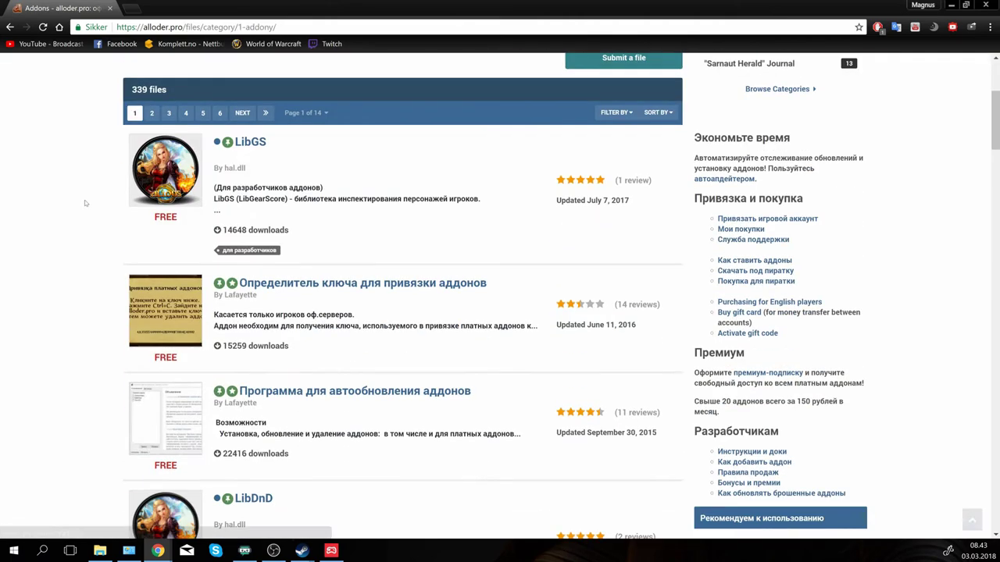
pyautogui.scroll(-5, 86, 203)
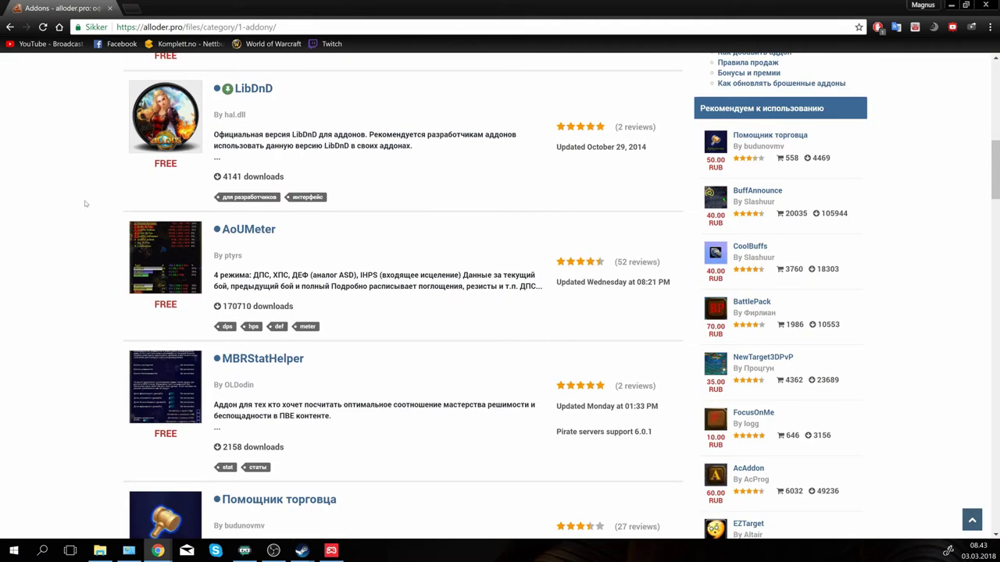
pyautogui.click(257, 232)
pyautogui.scroll(-2, 441, 332)
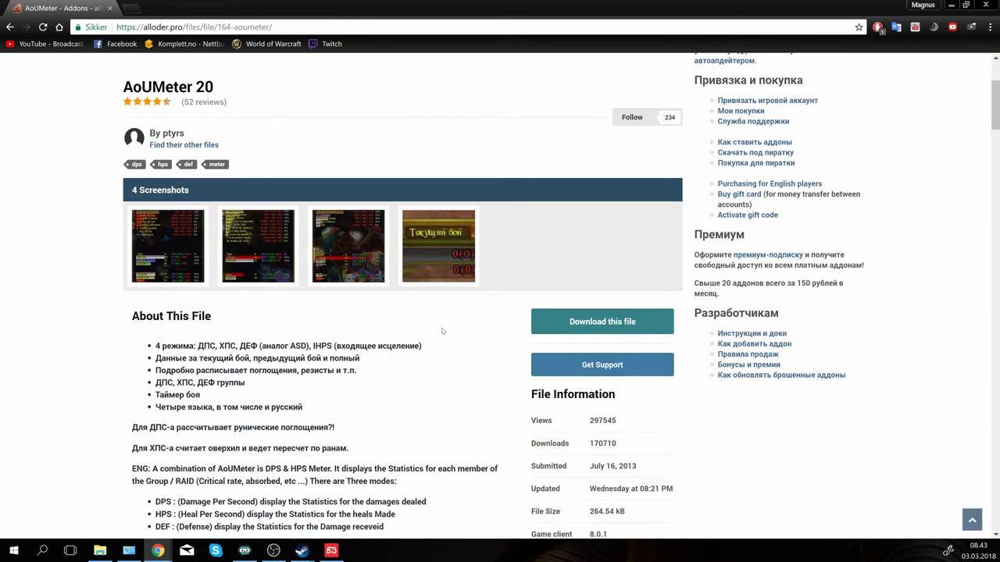
pyautogui.click(601, 321)
pyautogui.click(793, 382)
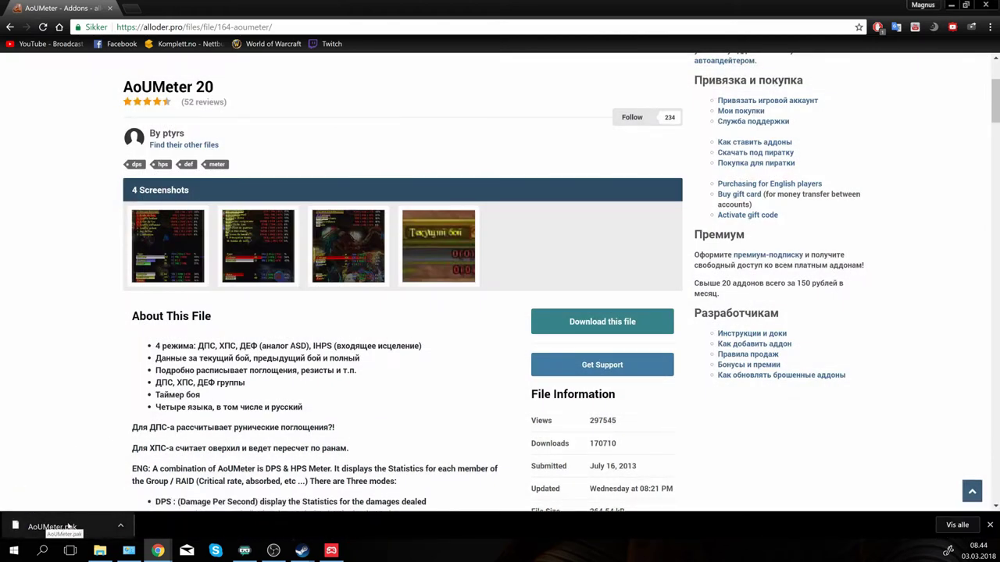
# Step: Show the downloaded AoUMeter.pak in its folder and move it into the game's Addons folder, replacing the existing file
pyautogui.rightClick(69, 527)
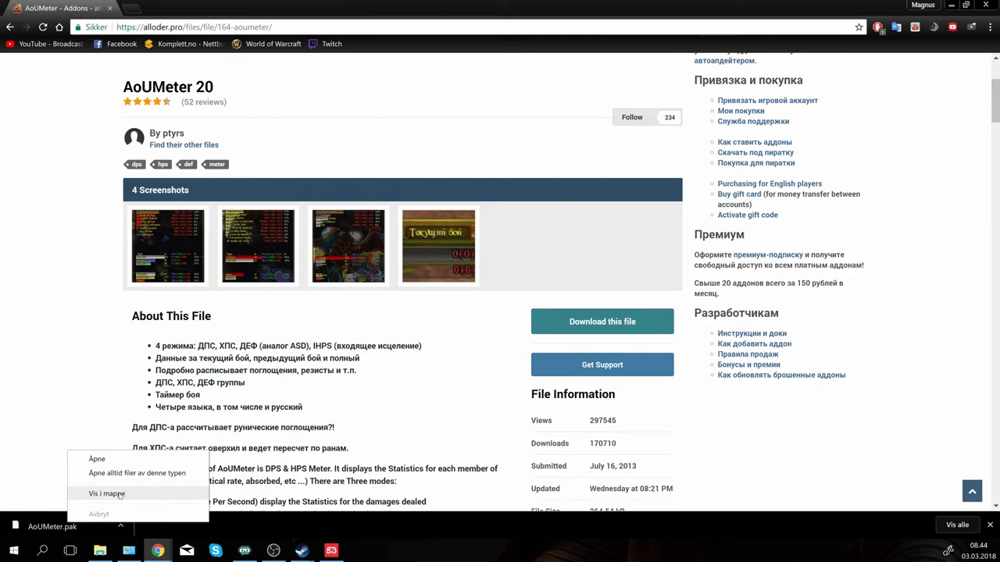
pyautogui.click(118, 494)
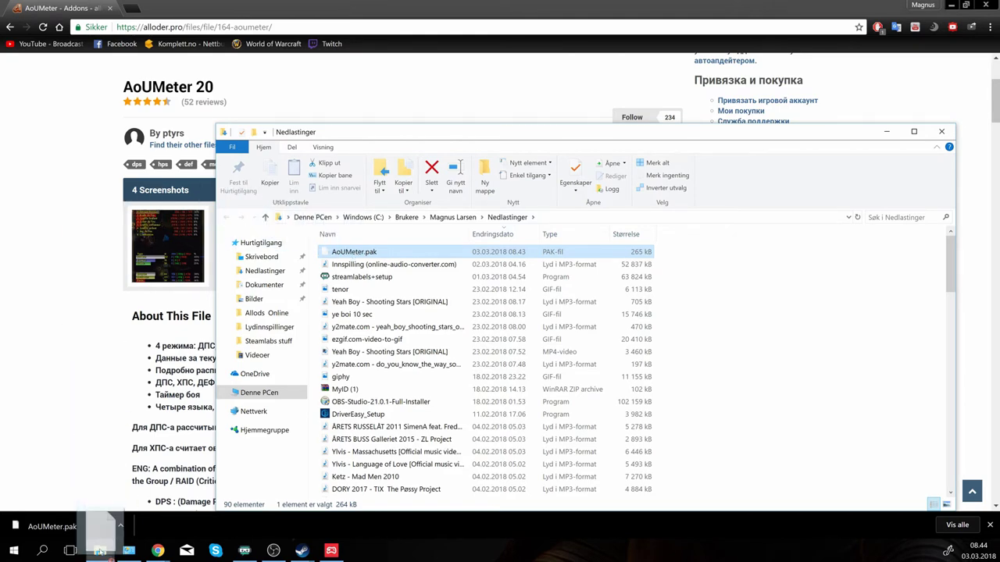
pyautogui.moveTo(100, 551)
pyautogui.moveTo(100, 550); pyautogui.dragTo(344, 232)
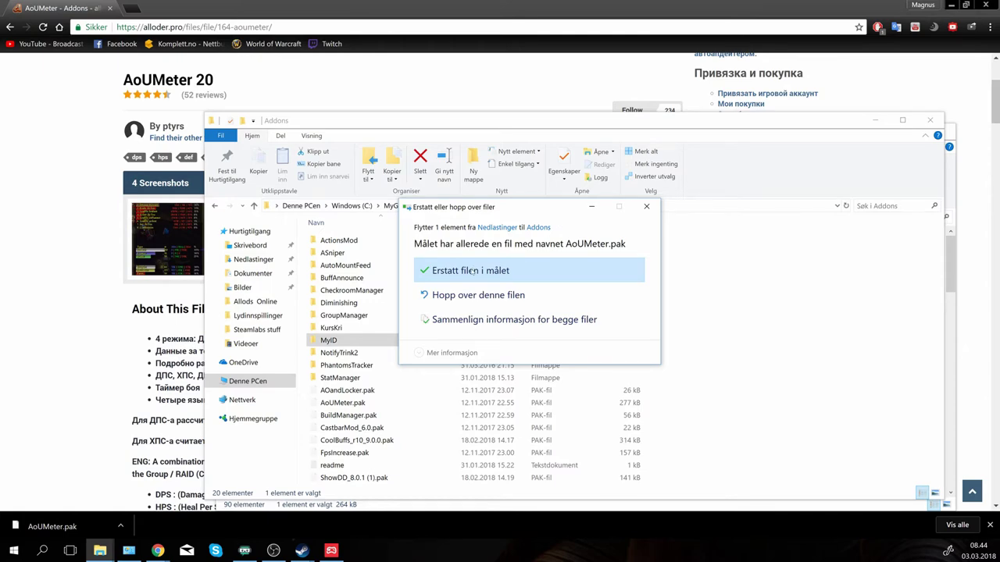
pyautogui.click(471, 270)
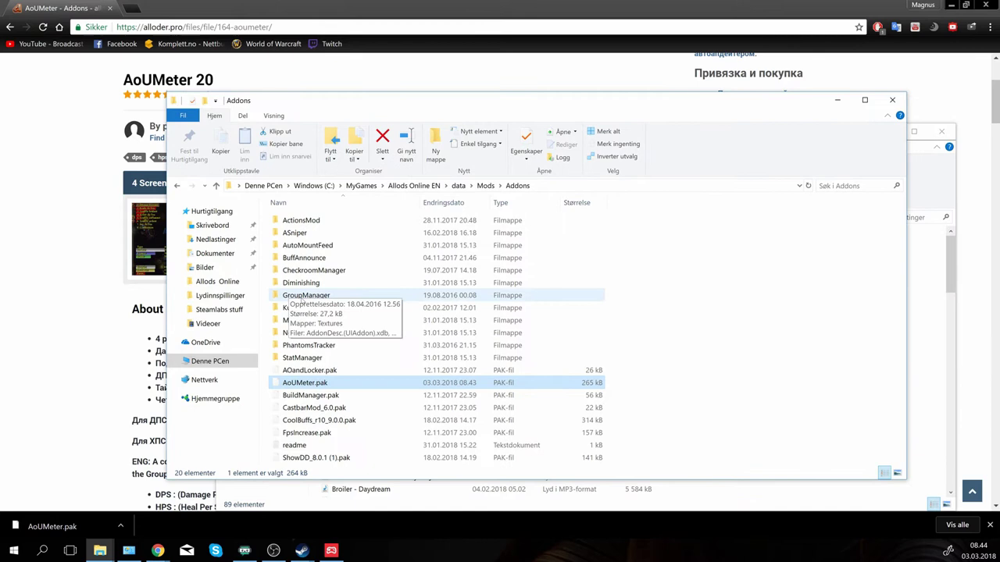
# Step: Check the available actions for the ActionsMod folder without applying any, and close the Downloads folder window
pyautogui.click(301, 221)
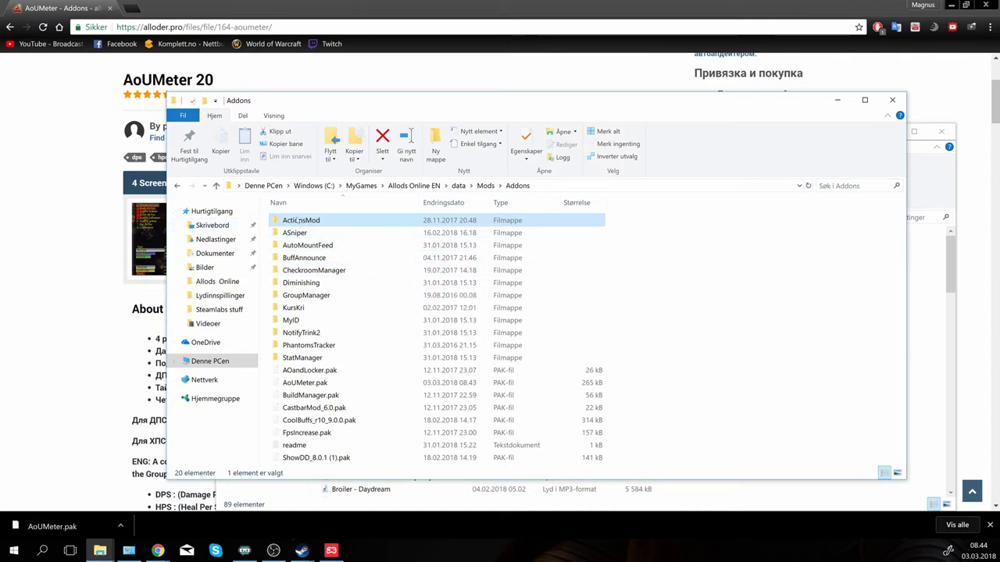
pyautogui.rightClick(307, 222)
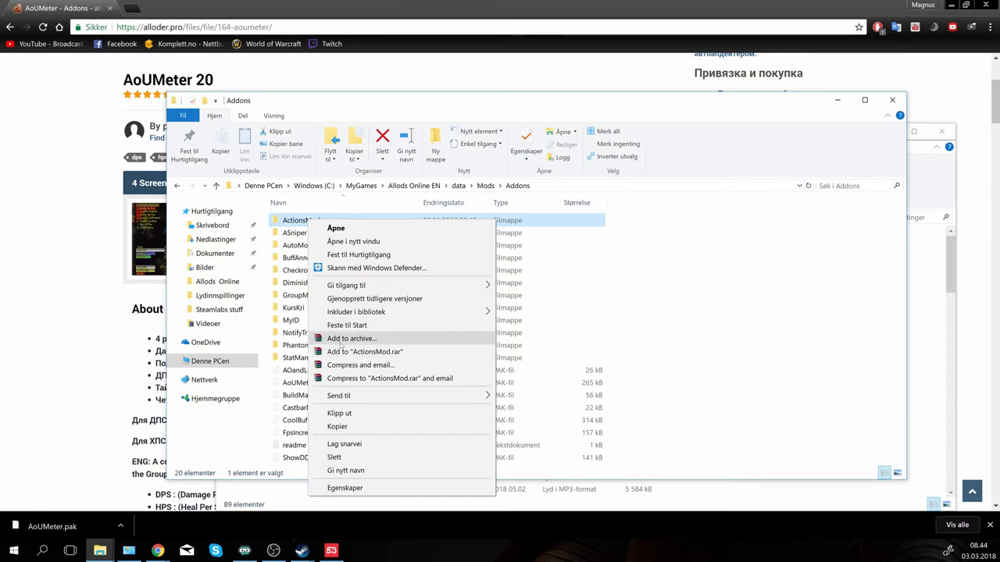
pyautogui.click(270, 214)
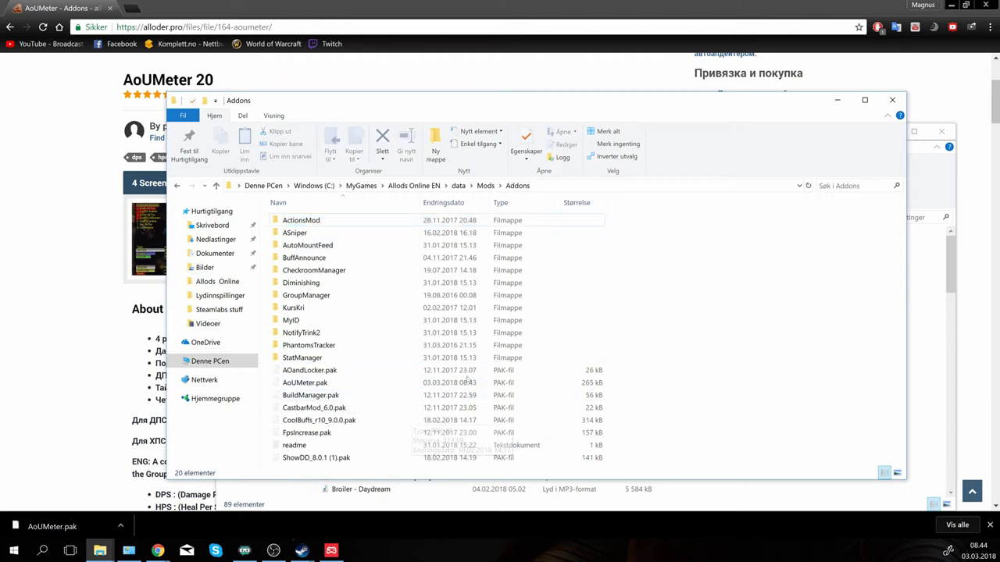
pyautogui.moveTo(299, 106); pyautogui.dragTo(186, 86)
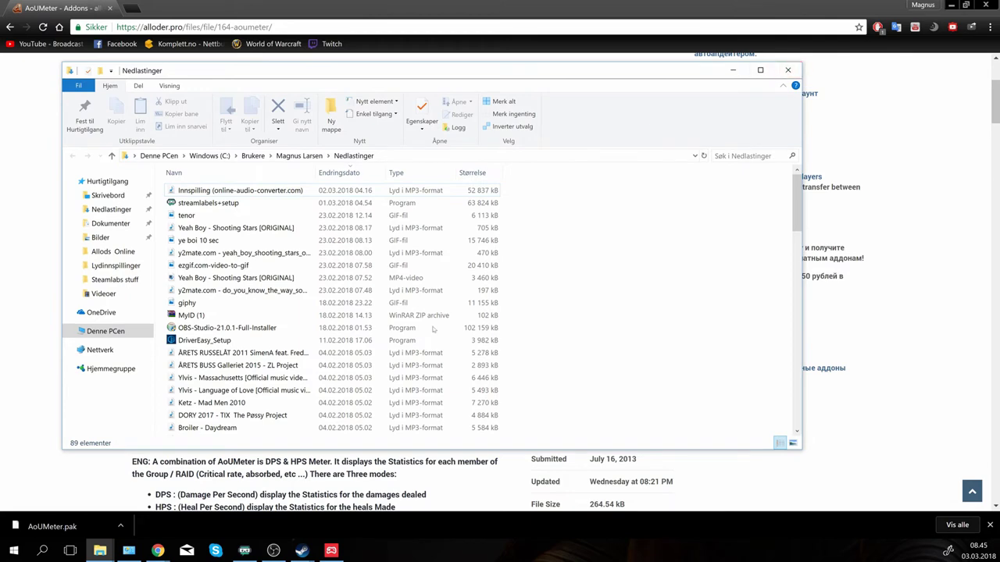
pyautogui.click(787, 72)
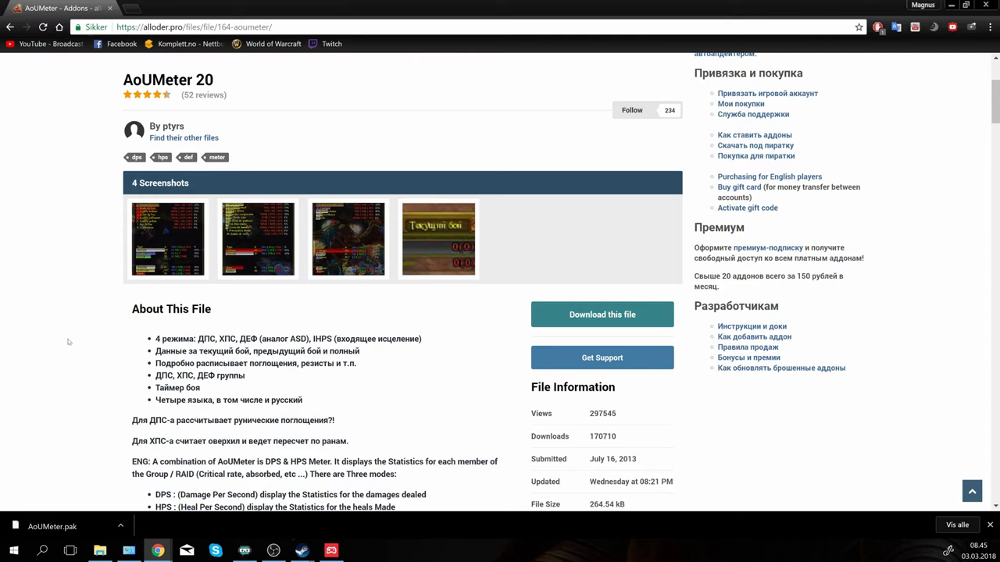
# Step: Go from the AoUMeter page back to the signed-in account's profile page
pyautogui.scroll(3, 878, 76)
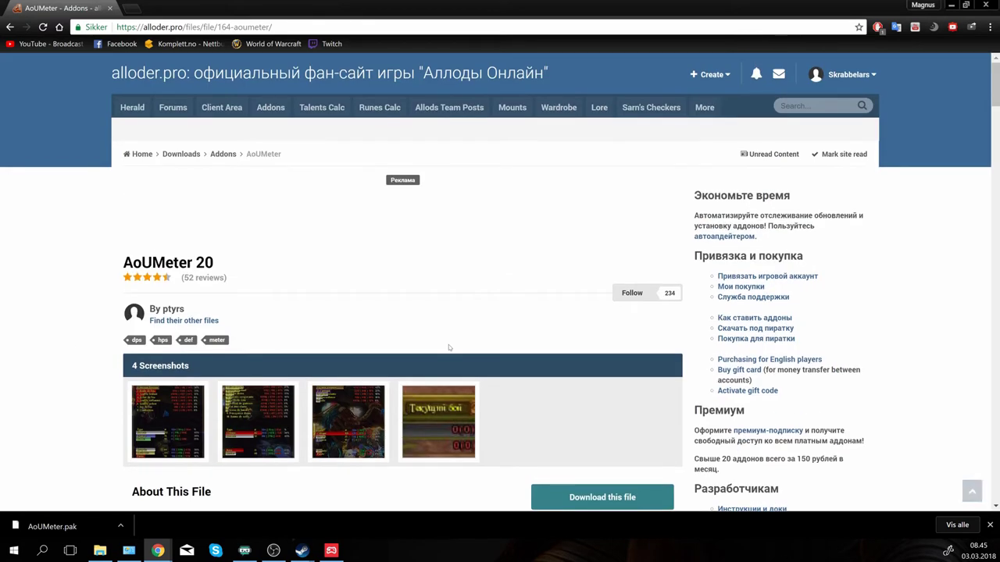
pyautogui.click(873, 76)
pyautogui.click(843, 118)
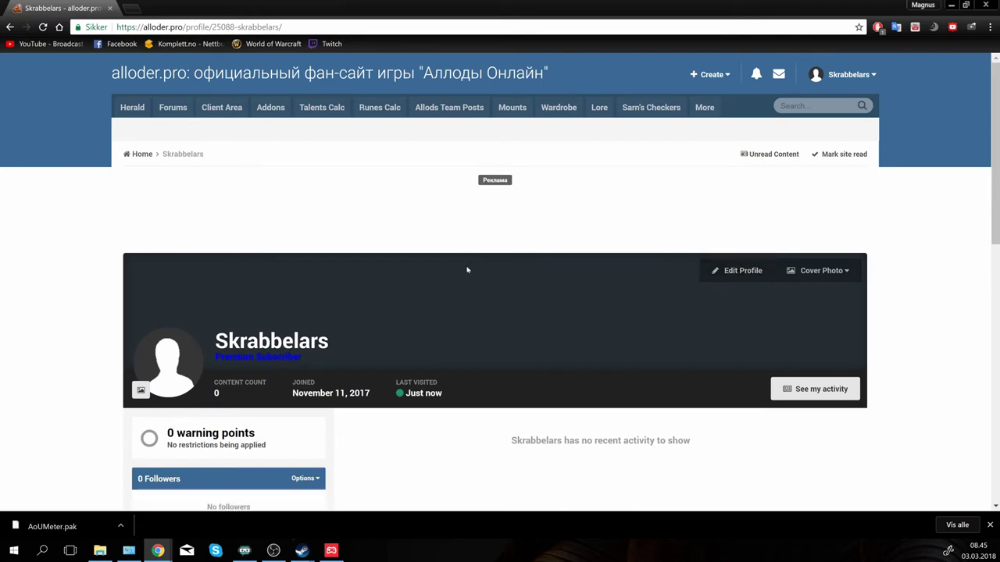
# Step: Open the Premium access to paid addons product page and review its price, quantity and product information
pyautogui.moveTo(286, 108)
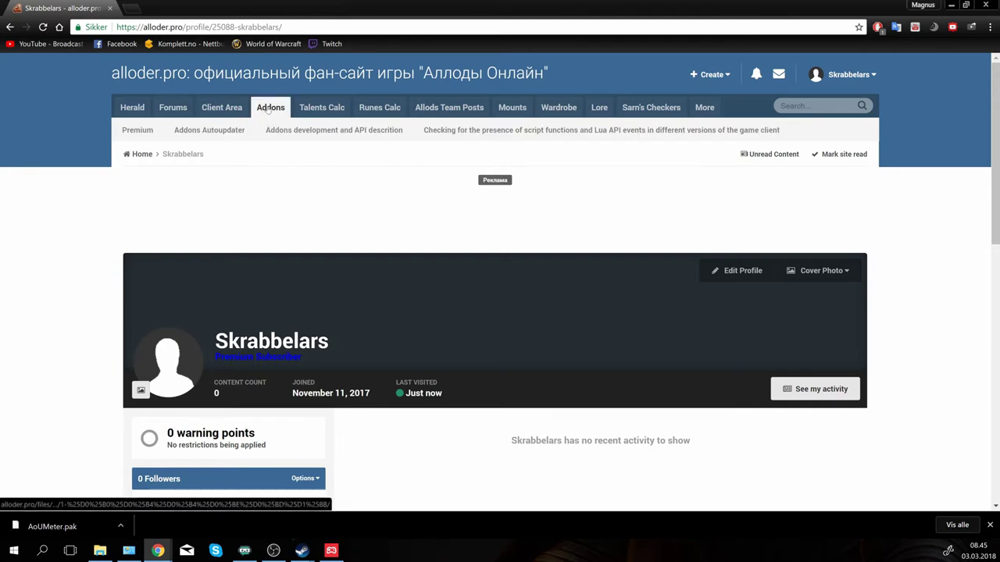
pyautogui.click(147, 131)
pyautogui.scroll(-2, 383, 168)
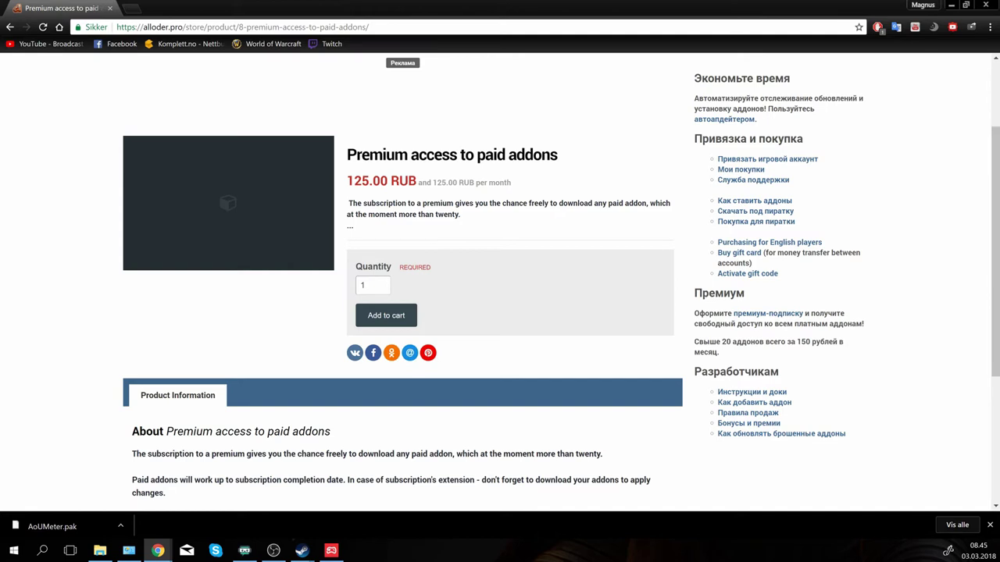
pyautogui.scroll(-2, 383, 327)
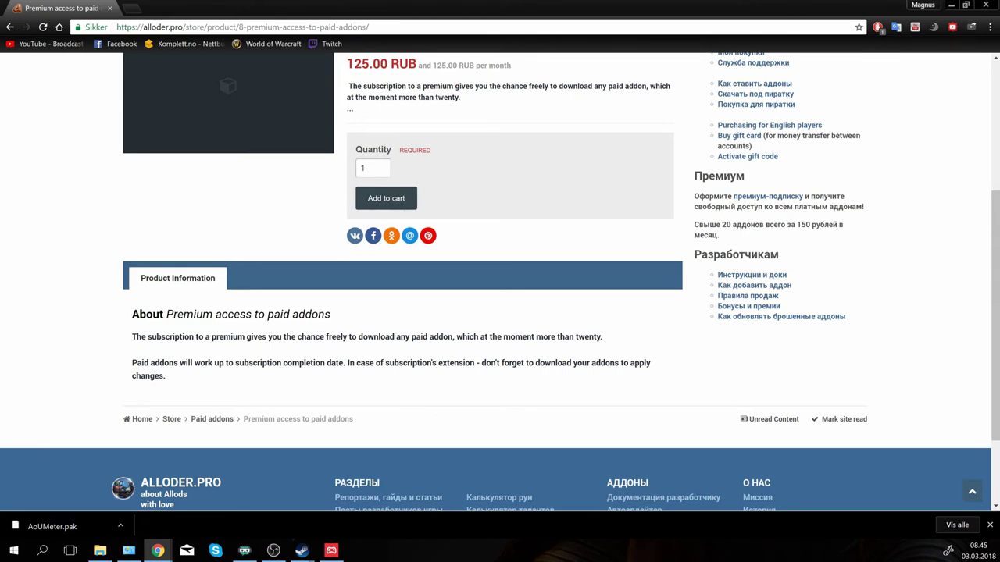
pyautogui.scroll(3, 274, 206)
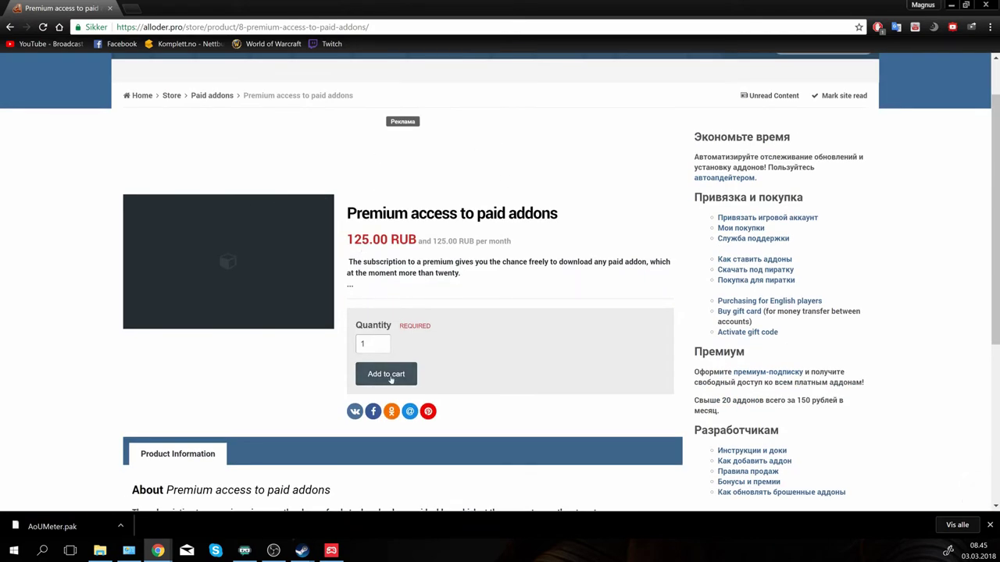
pyautogui.scroll(1, 250, 258)
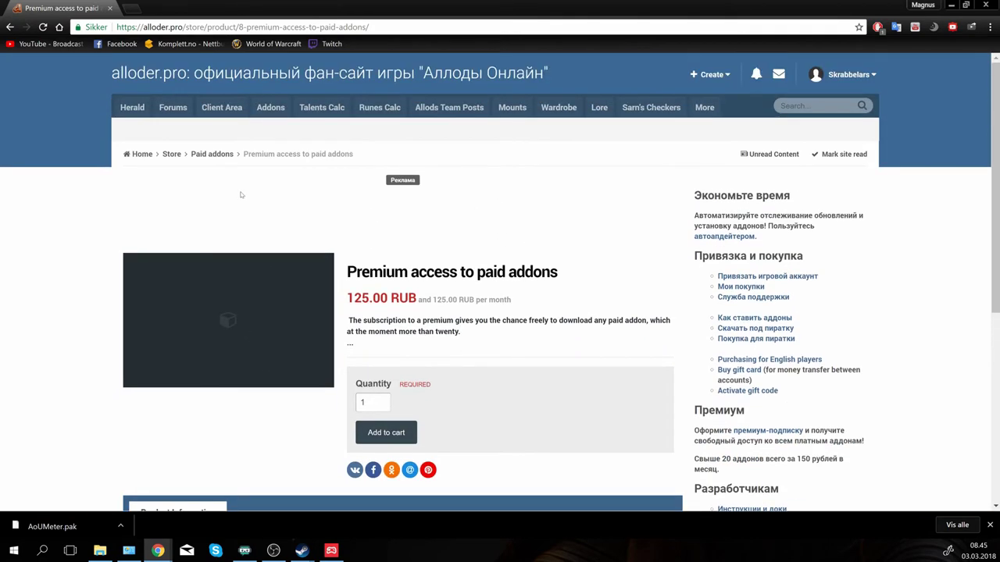
# Step: Open the site's Addons category and filter its file list to Paid
pyautogui.click(270, 108)
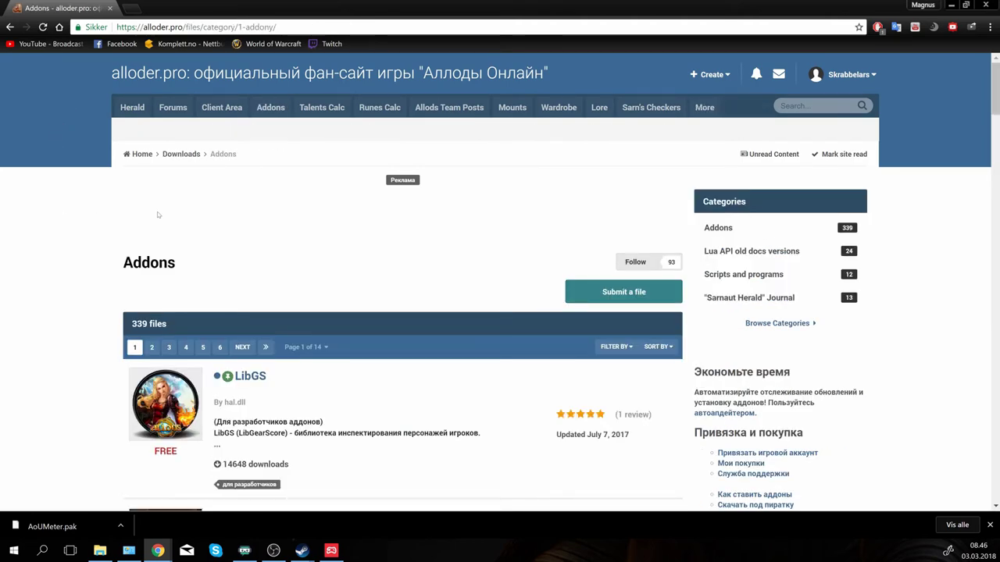
pyautogui.scroll(-1, 158, 215)
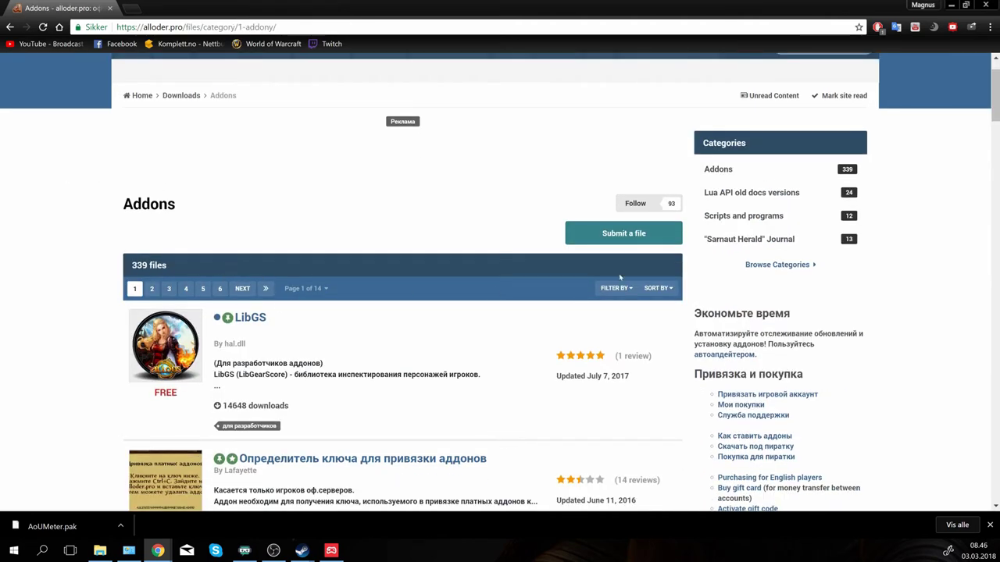
pyautogui.click(660, 288)
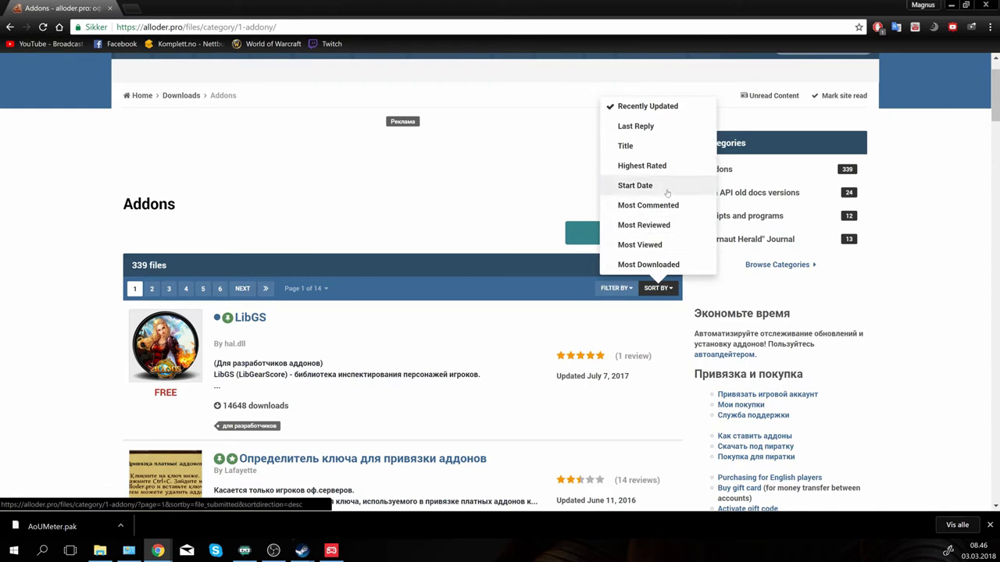
pyautogui.click(622, 289)
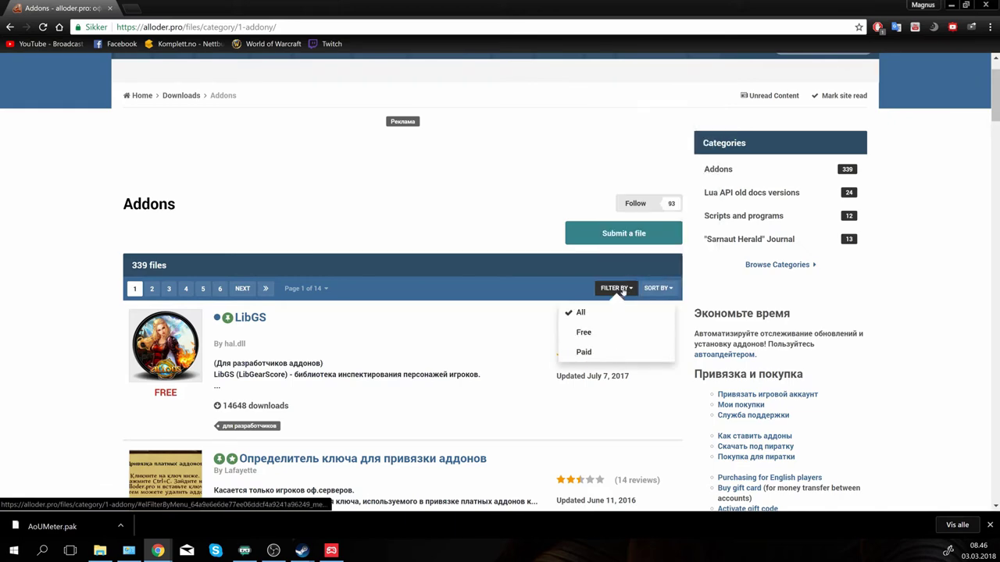
pyautogui.click(584, 352)
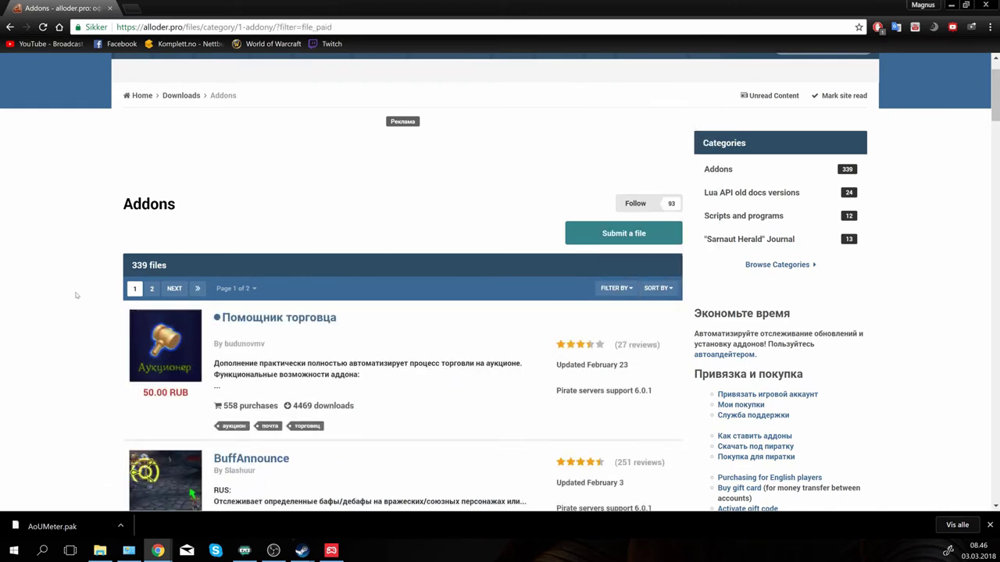
# Step: Browse the list of paid addons, looking over their prices, ratings and descriptions
pyautogui.scroll(-2, 94, 289)
pyautogui.scroll(-2, 254, 222)
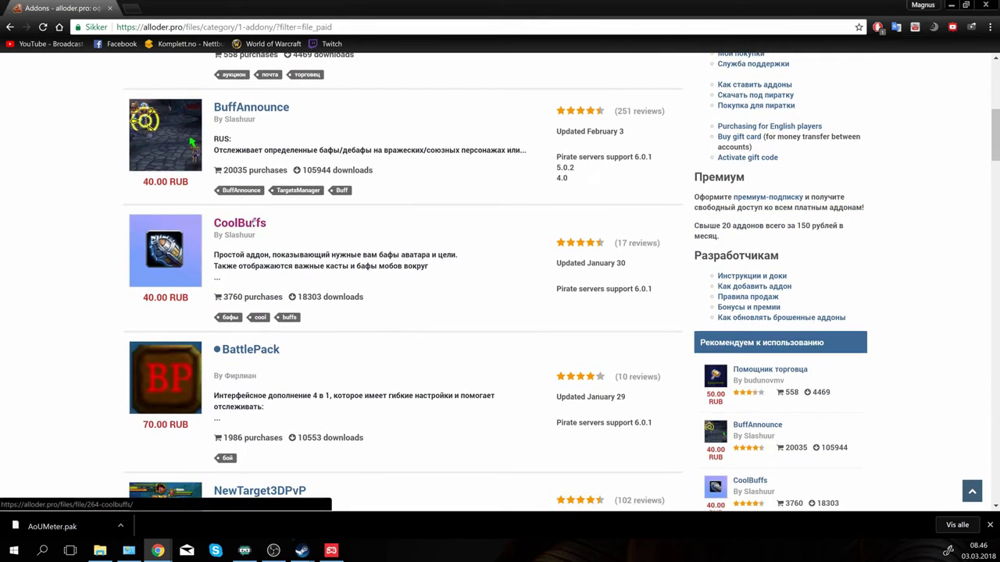
pyautogui.scroll(-9, 109, 199)
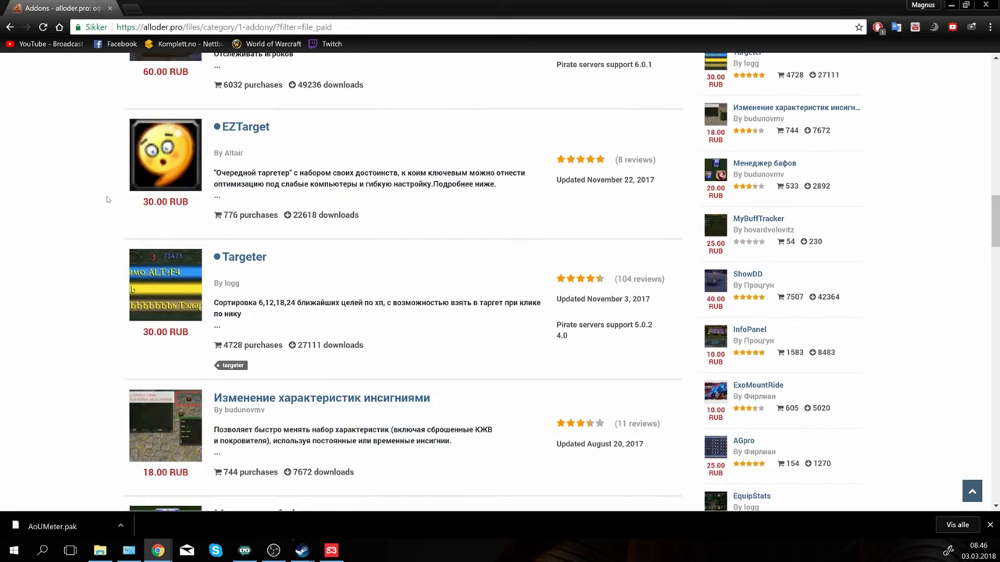
pyautogui.scroll(-5, 106, 200)
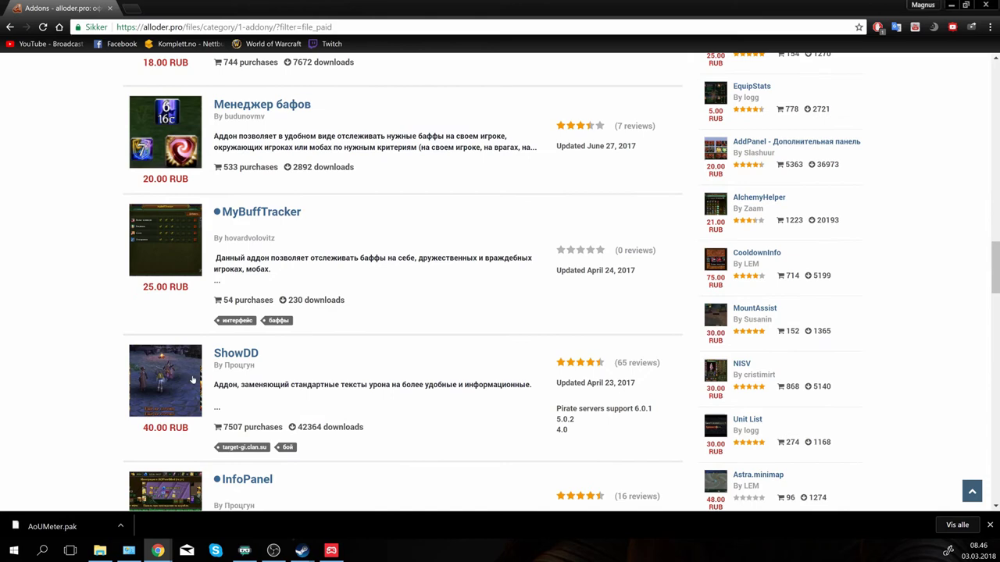
pyautogui.scroll(-4, 238, 353)
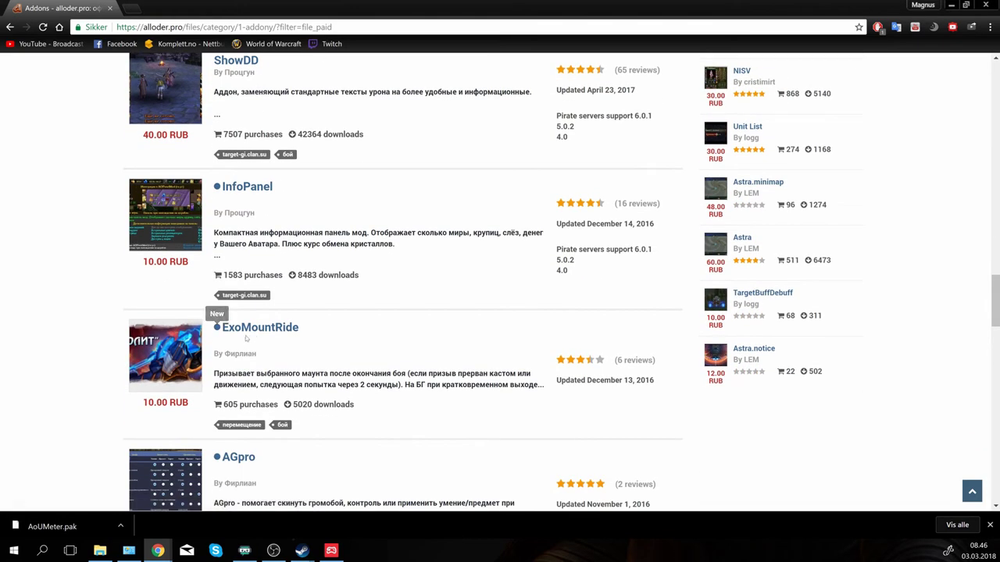
pyautogui.scroll(-4, 246, 338)
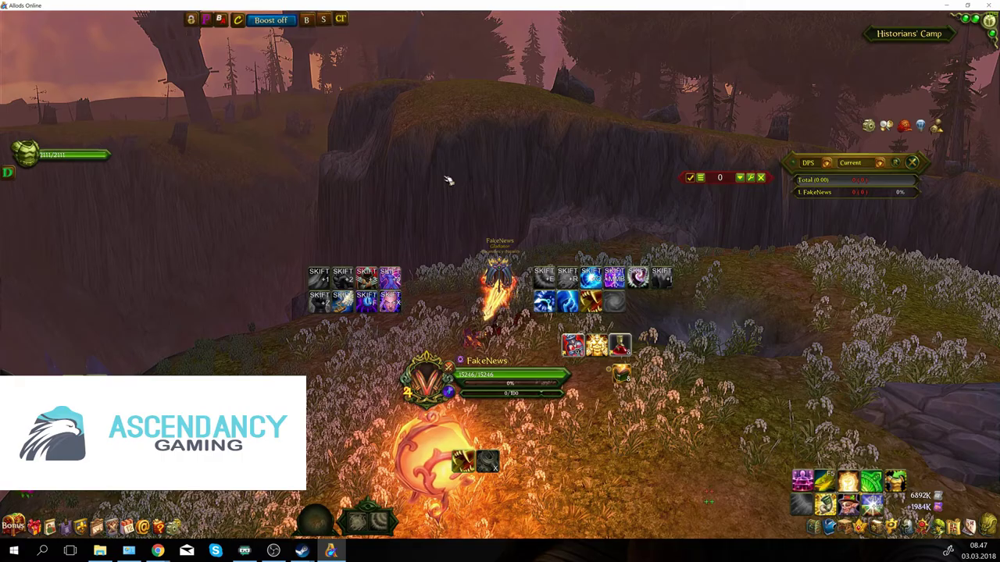
# Step: Switch to Allods Online and open the Add-ons section of the in-game settings
pyautogui.moveTo(183, 278); pyautogui.dragTo(442, 224)
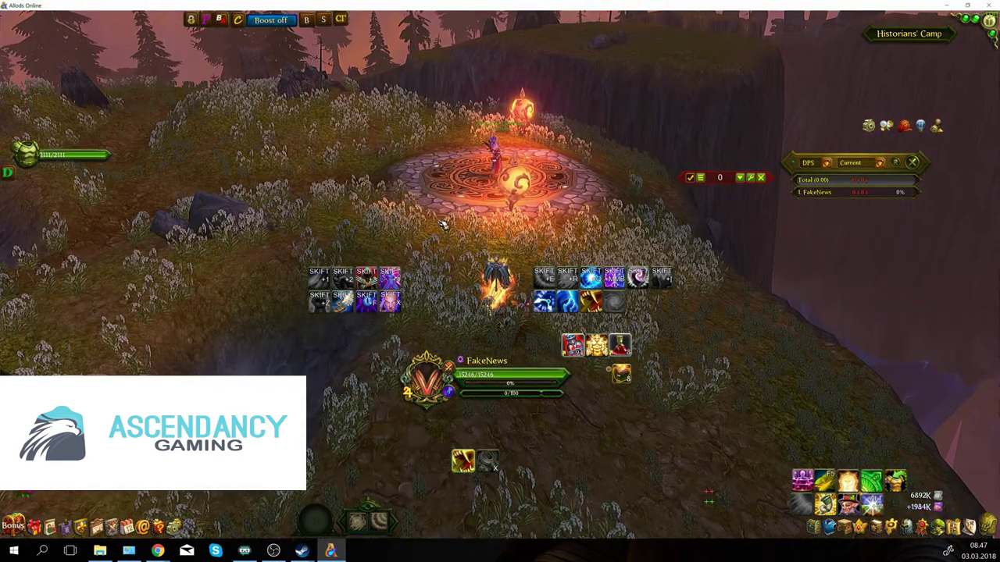
pyautogui.press('Escape')
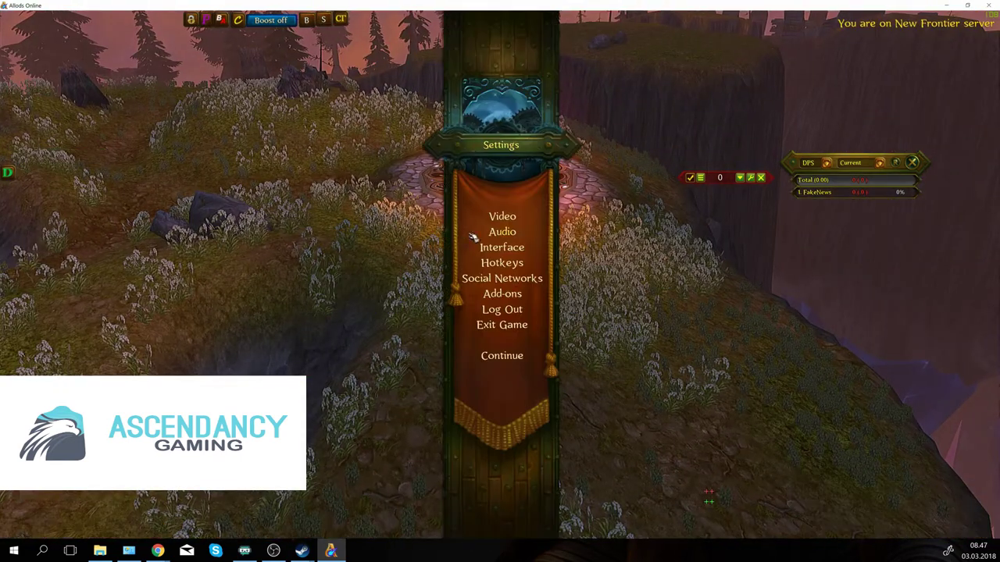
pyautogui.click(509, 295)
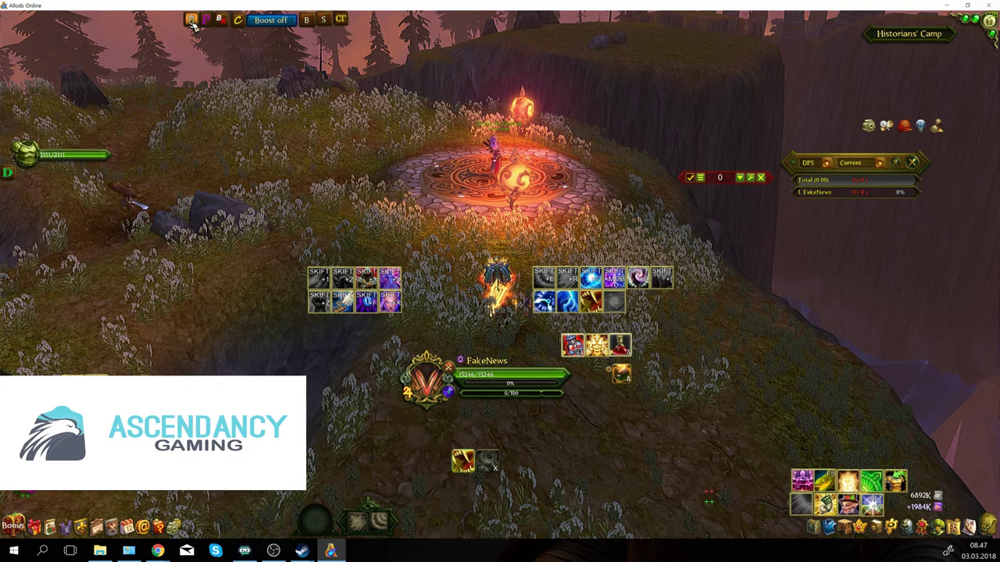
# Step: Unlock the addon frames to show their movable areas, including the CastbarMod bar, and lock them again
pyautogui.click(191, 20)
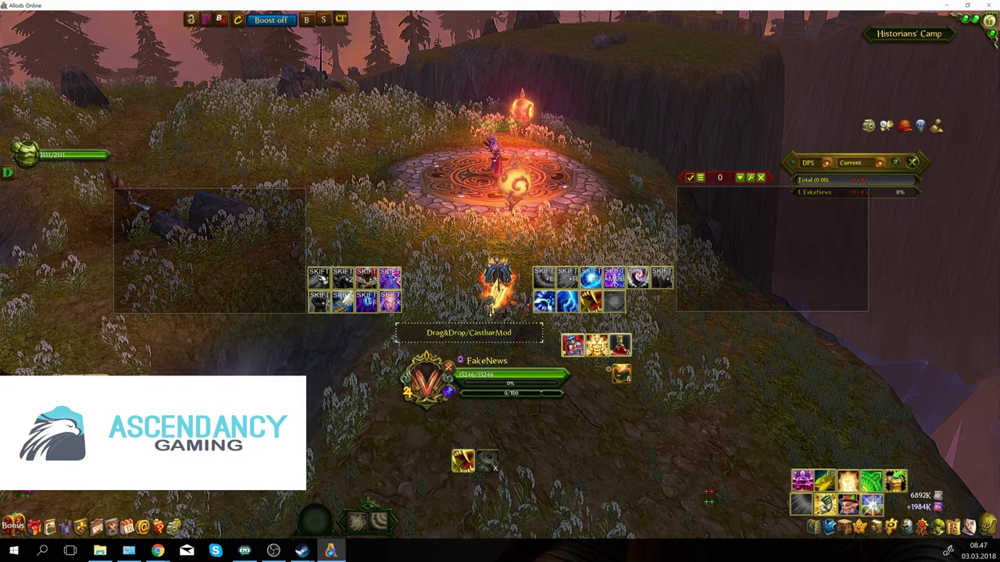
pyautogui.moveTo(319, 274)
pyautogui.mouseDown()
pyautogui.moveTo(571, 449)
pyautogui.moveTo(319, 274)
pyautogui.mouseUp()
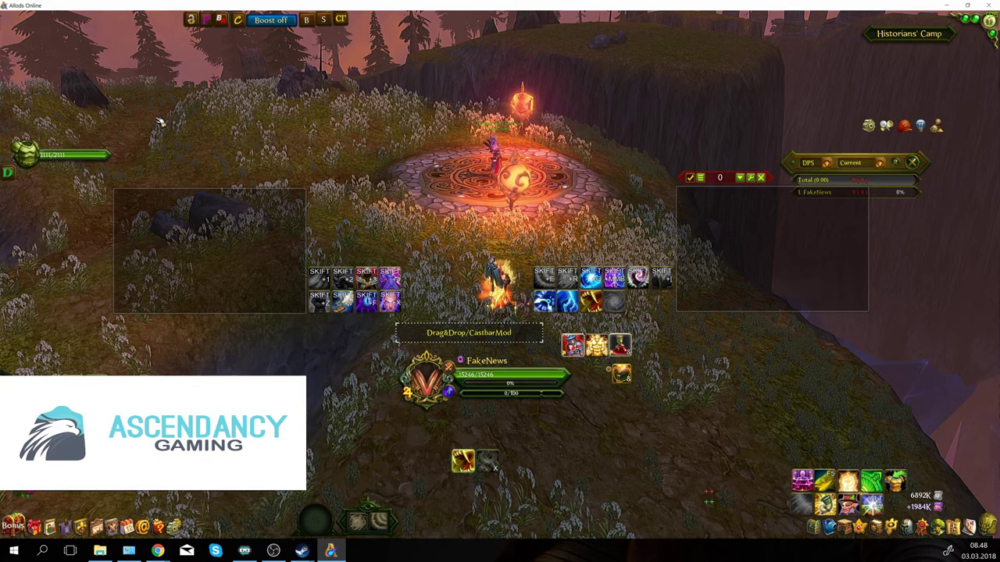
pyautogui.click(192, 20)
pyautogui.click(190, 20)
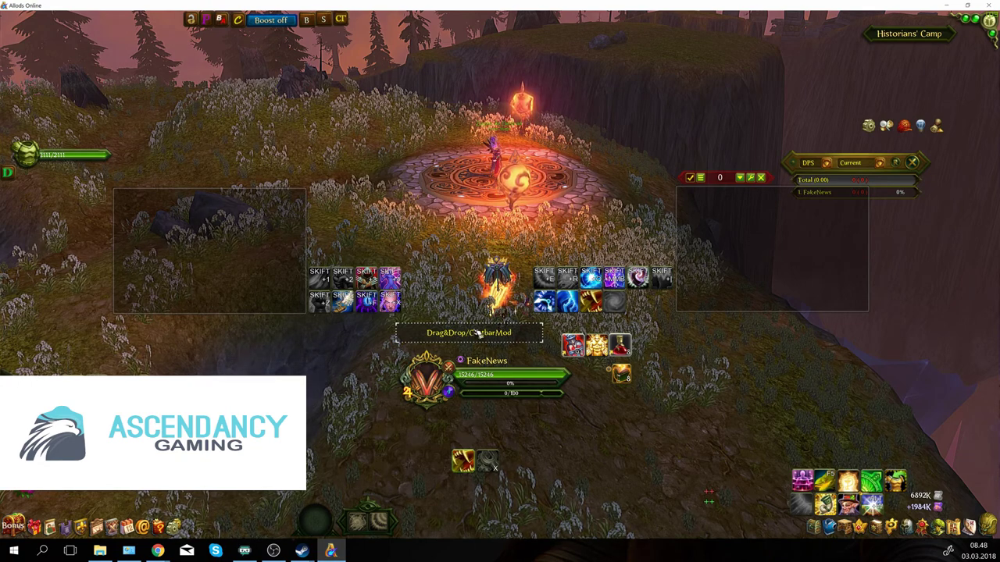
pyautogui.click(193, 22)
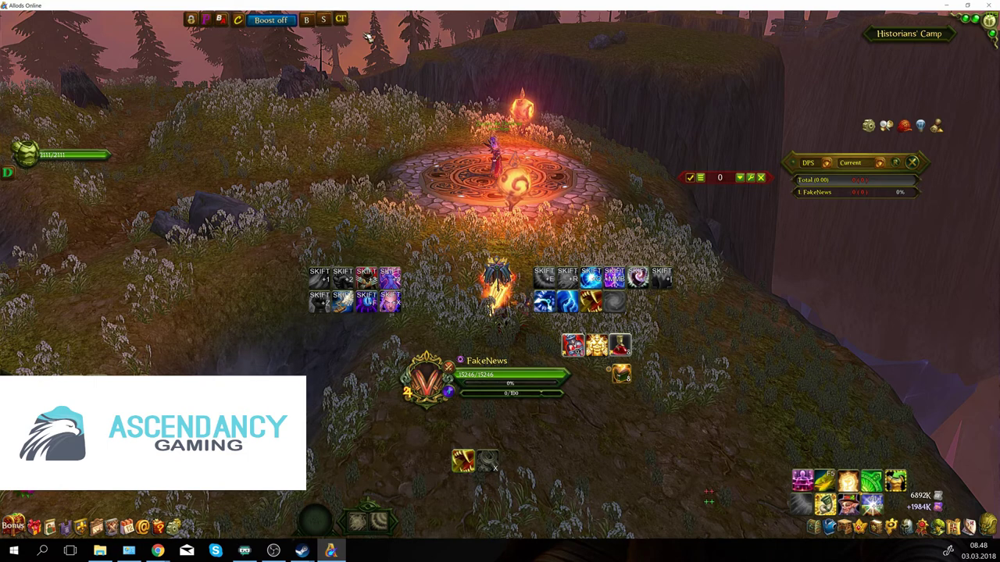
# Step: Open the BuffAnnounce settings and review the list of tracked buffs with their Players and Mobs choices
pyautogui.click(207, 20)
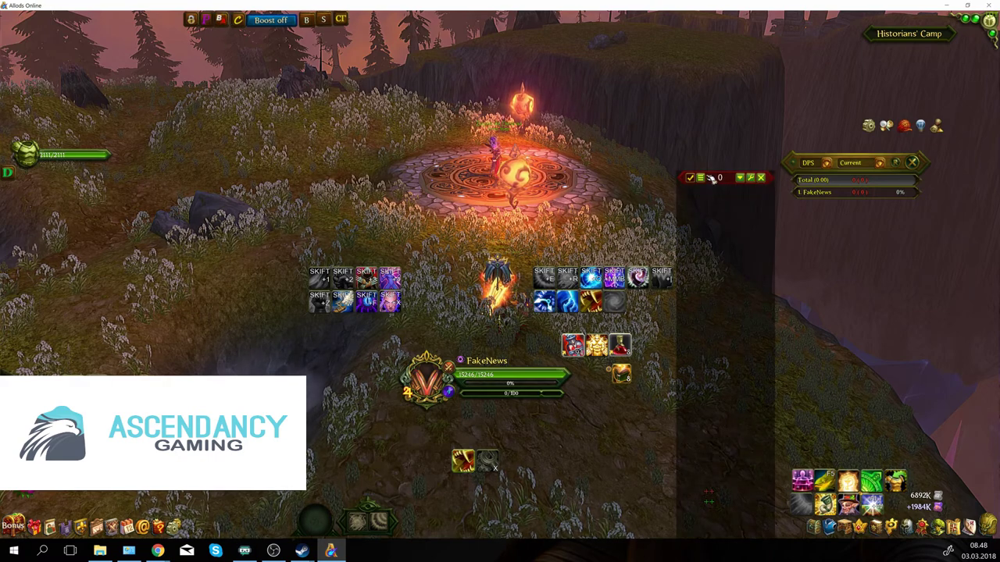
pyautogui.click(757, 178)
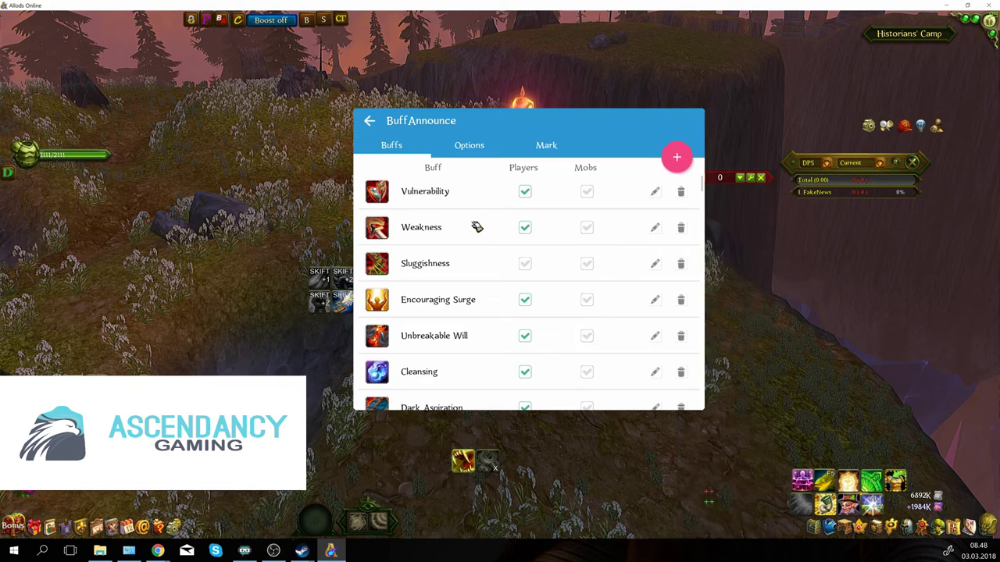
pyautogui.scroll(-3, 467, 232)
pyautogui.scroll(3, 467, 233)
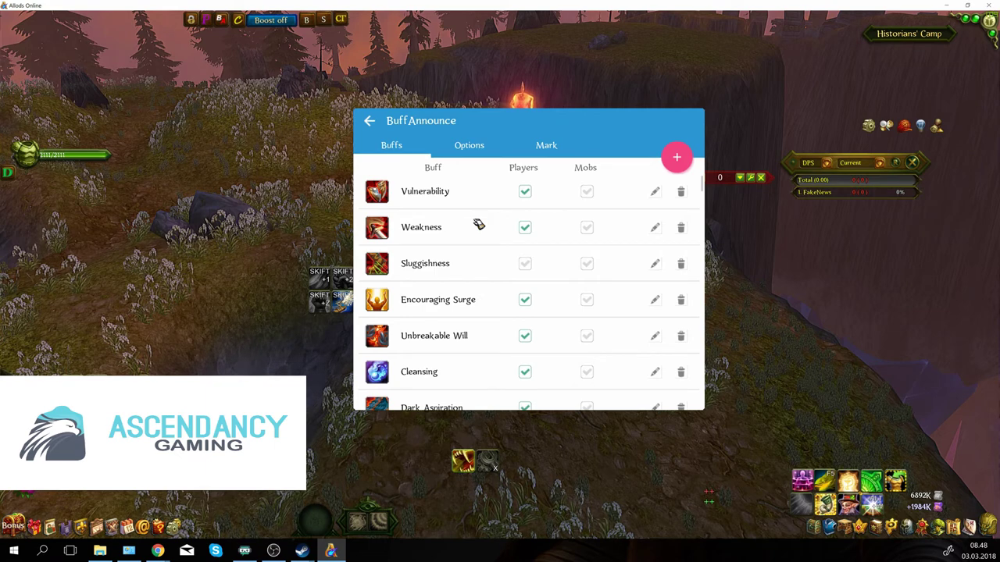
pyautogui.scroll(-1, 478, 225)
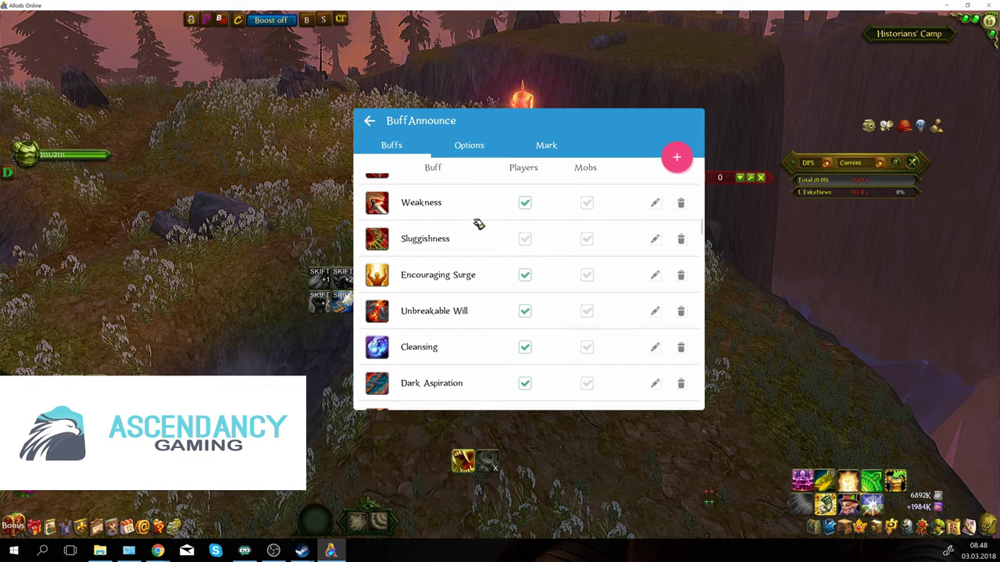
pyautogui.scroll(-1, 478, 225)
pyautogui.scroll(-1, 475, 227)
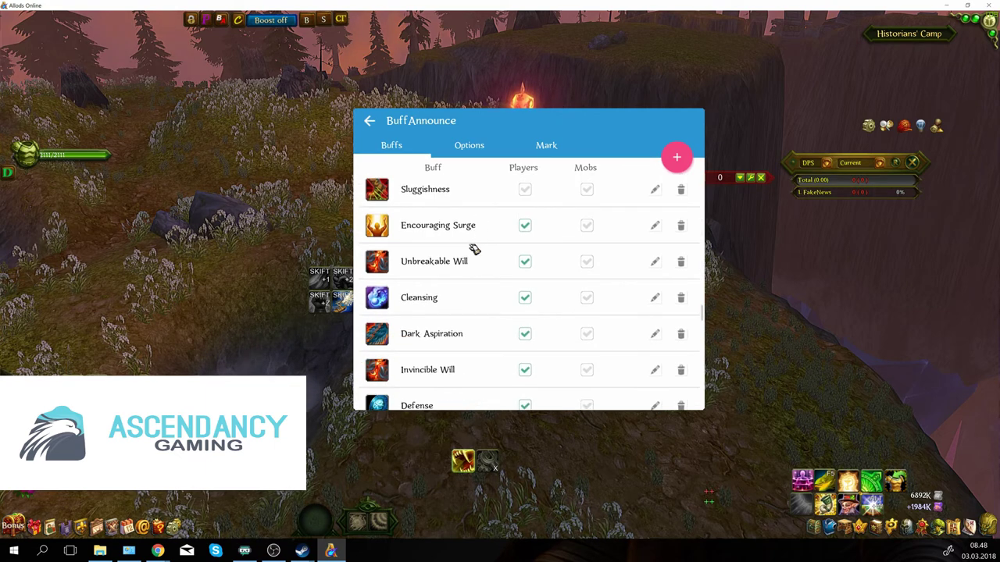
pyautogui.scroll(-1, 478, 248)
pyautogui.scroll(-1, 486, 242)
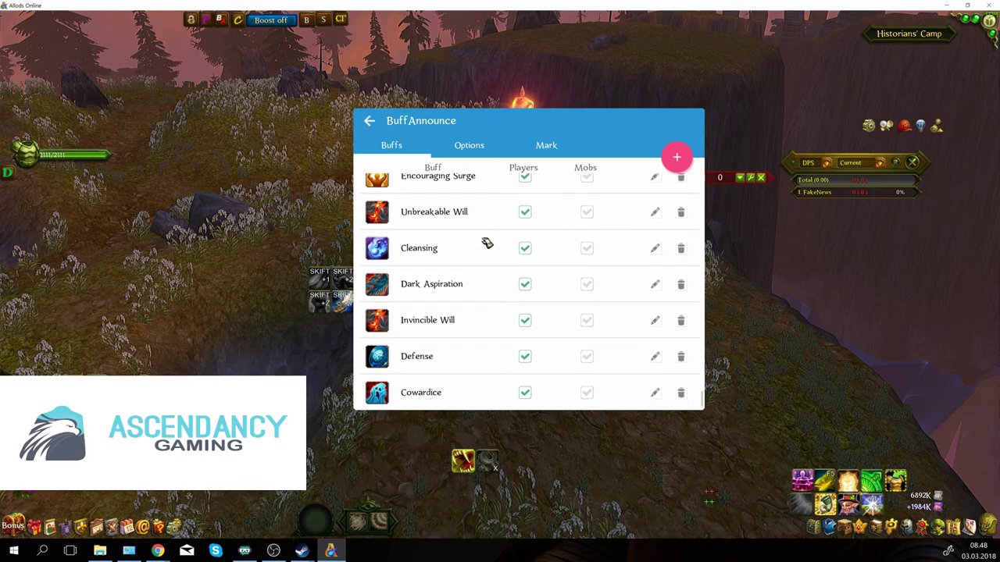
pyautogui.scroll(-1, 486, 243)
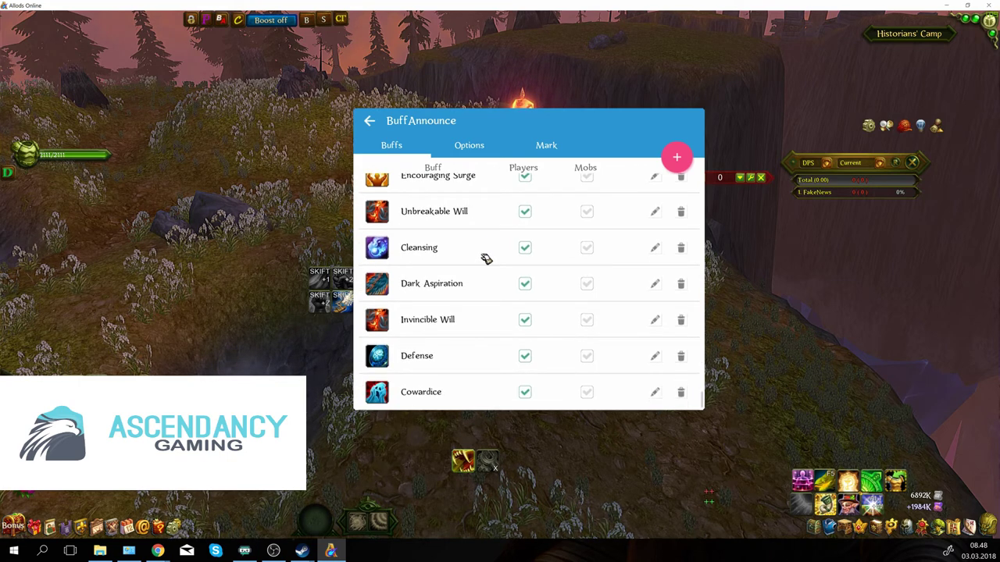
pyautogui.scroll(5, 485, 259)
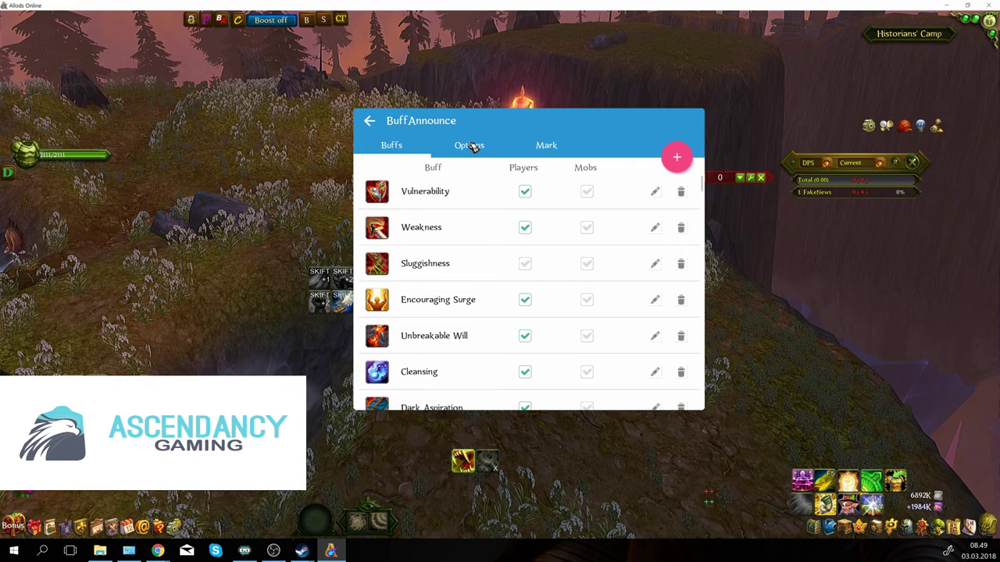
# Step: Review the BuffAnnounce options, covering the common settings and the single-column and multi-column styles
pyautogui.click(471, 146)
pyautogui.moveTo(523, 135); pyautogui.dragTo(451, 118)
pyautogui.scroll(-1, 427, 204)
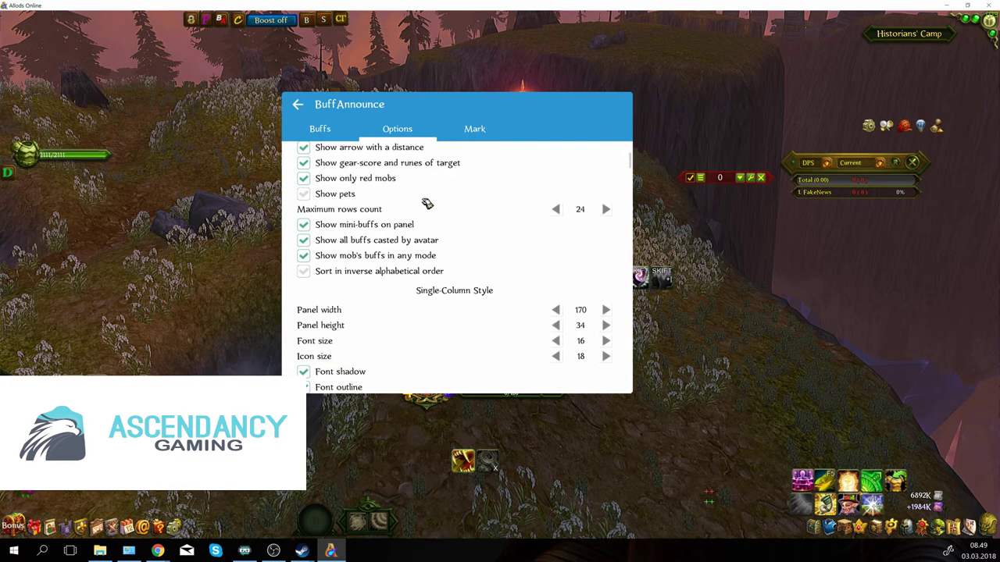
pyautogui.scroll(1, 429, 206)
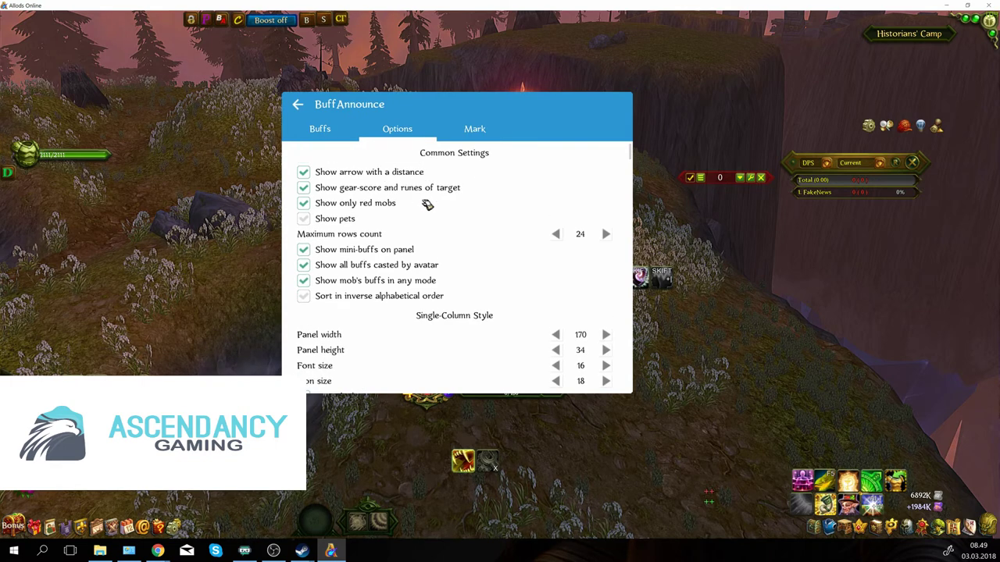
pyautogui.scroll(-2, 426, 204)
pyautogui.scroll(-3, 436, 215)
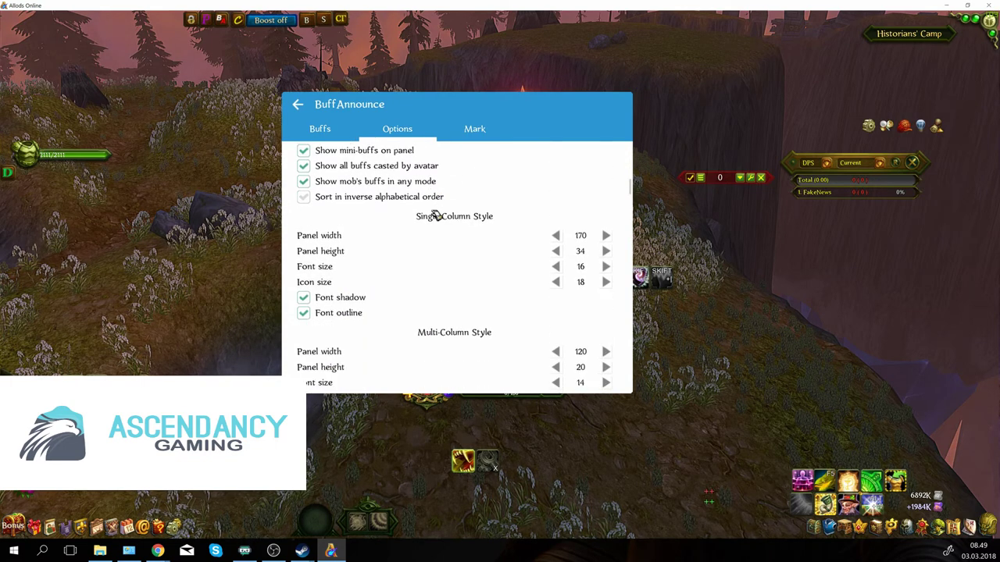
pyautogui.scroll(-1, 436, 215)
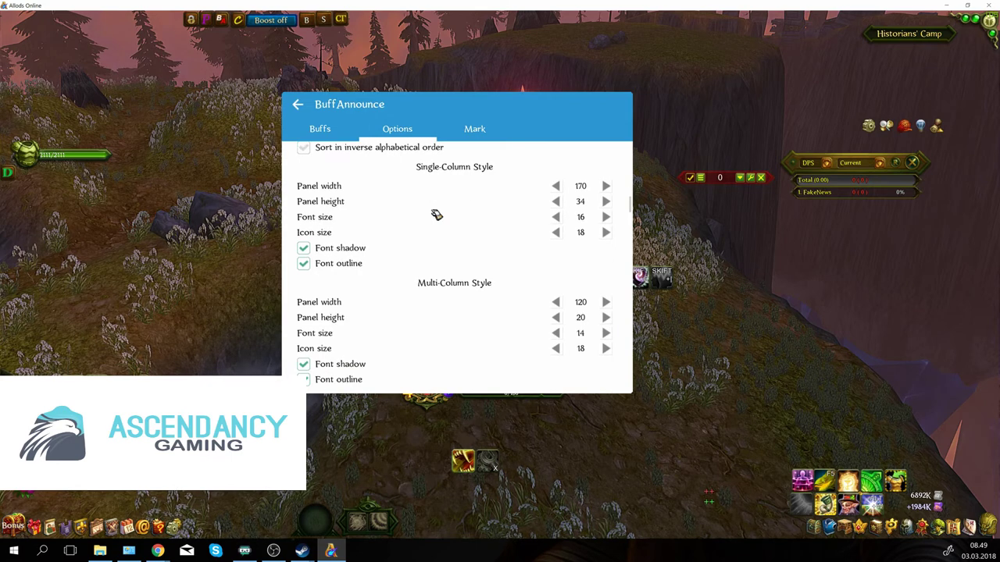
pyautogui.scroll(6, 436, 214)
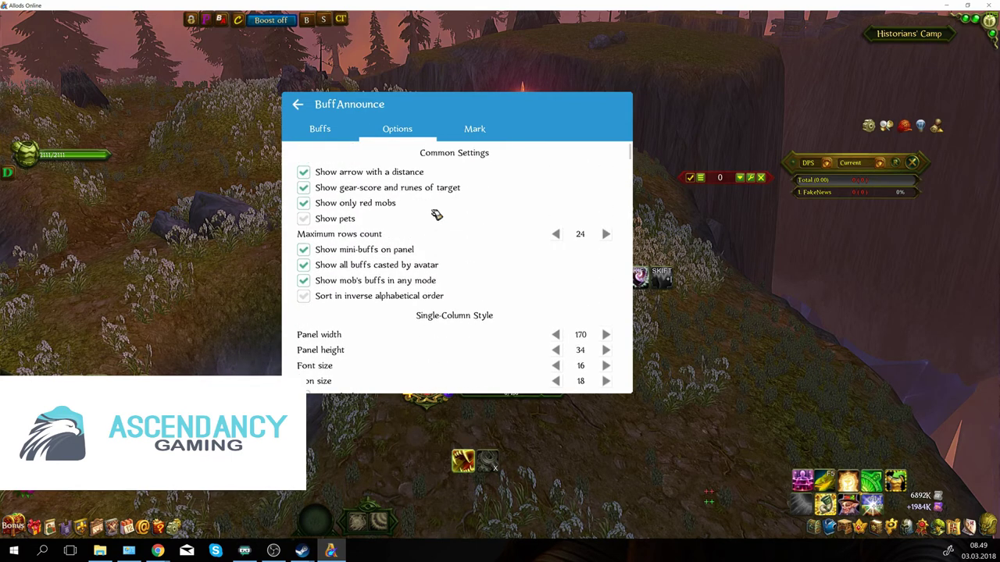
# Step: Check the target mark styles offered by BuffAnnounce and close its settings
pyautogui.click(477, 131)
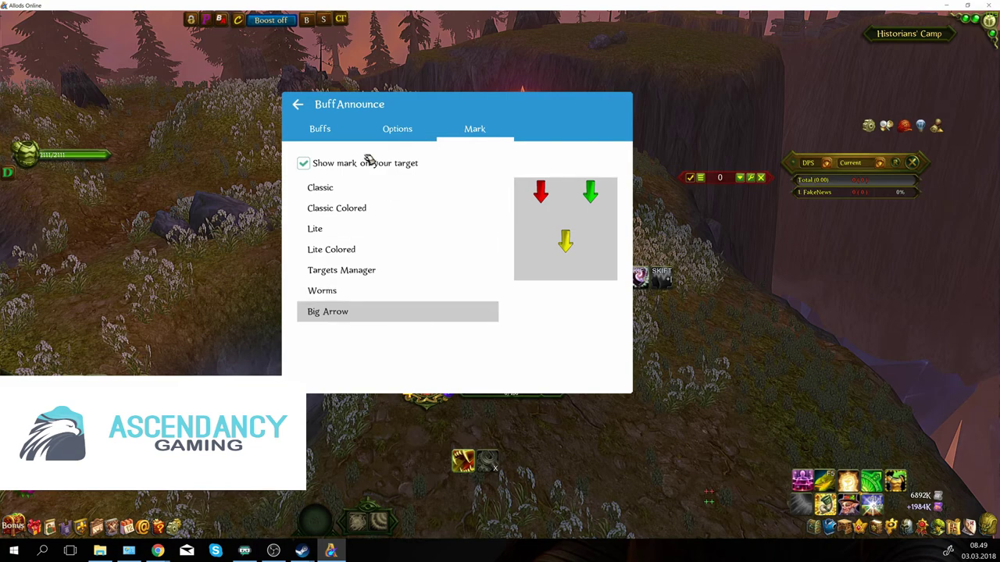
pyautogui.click(299, 105)
pyautogui.moveTo(359, 209); pyautogui.dragTo(328, 156)
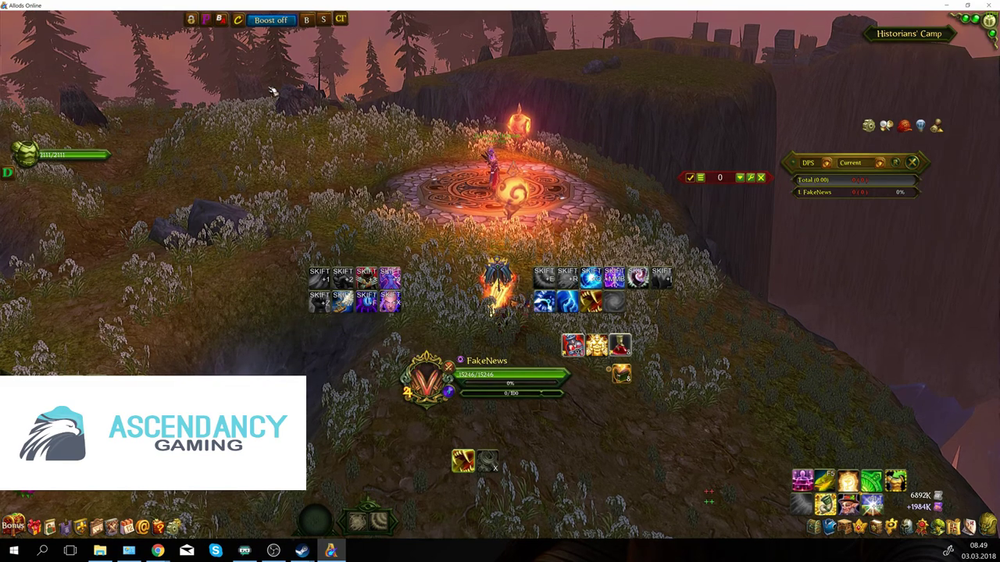
# Step: Open the CoolBuffs settings, move the window slightly lower, and review its buff list down to the last entry
pyautogui.click(242, 22)
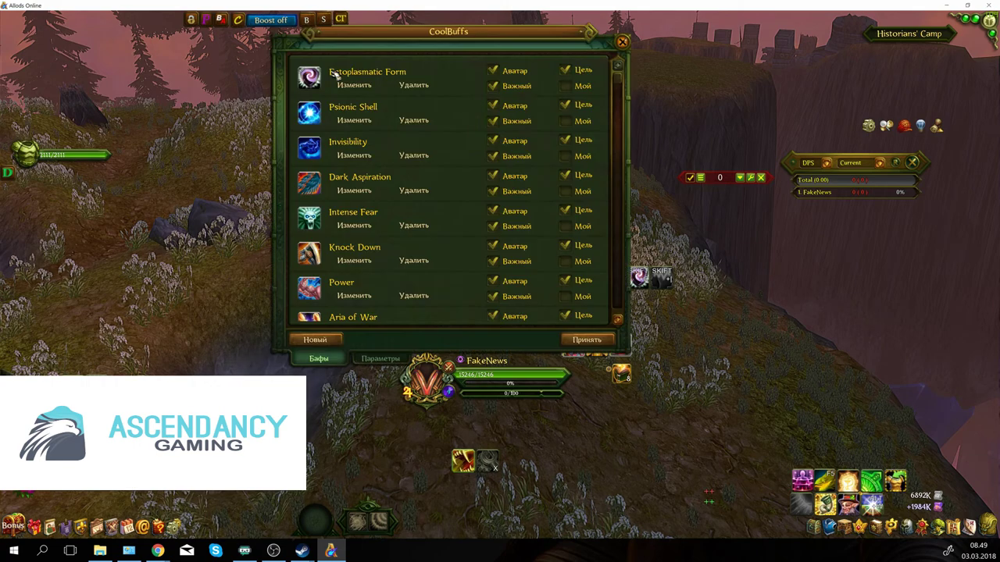
pyautogui.moveTo(442, 38); pyautogui.dragTo(434, 82)
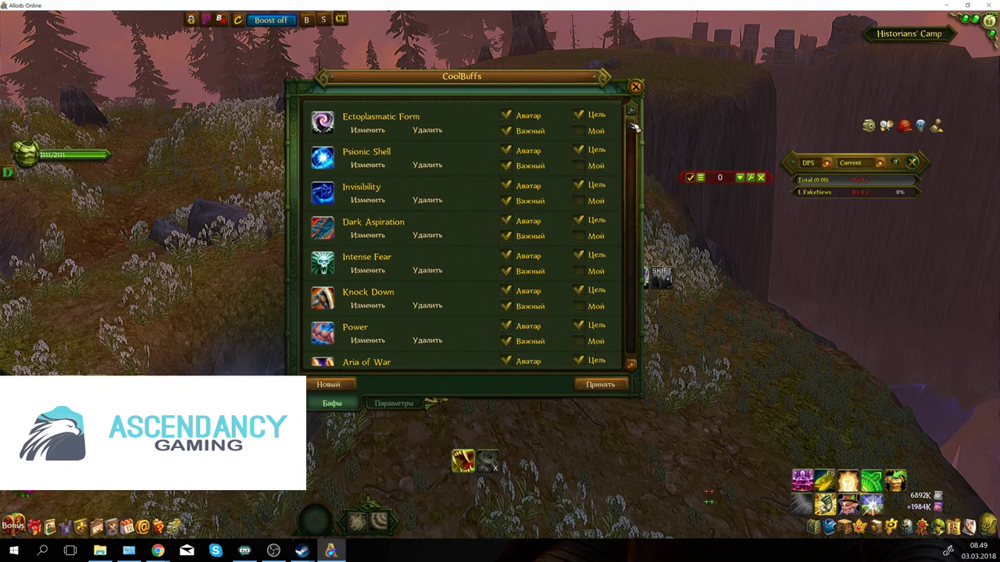
pyautogui.moveTo(634, 127); pyautogui.dragTo(635, 355)
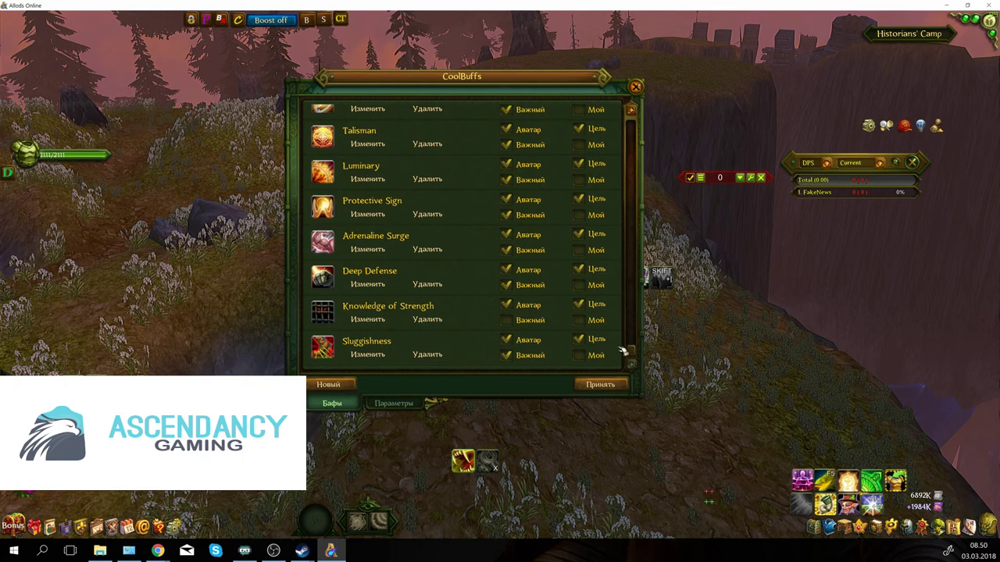
# Step: Review the CoolBuffs buff list again from Ectoplasmatic Form to Sluggishness, with its avatar, target, important and own choices
pyautogui.scroll(10, 631, 355)
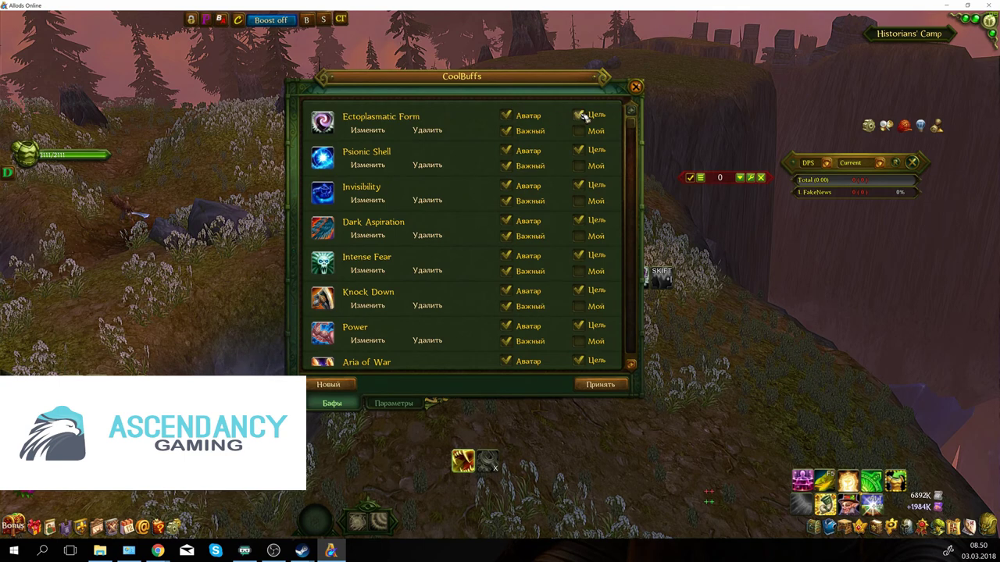
pyautogui.moveTo(634, 139); pyautogui.dragTo(640, 174)
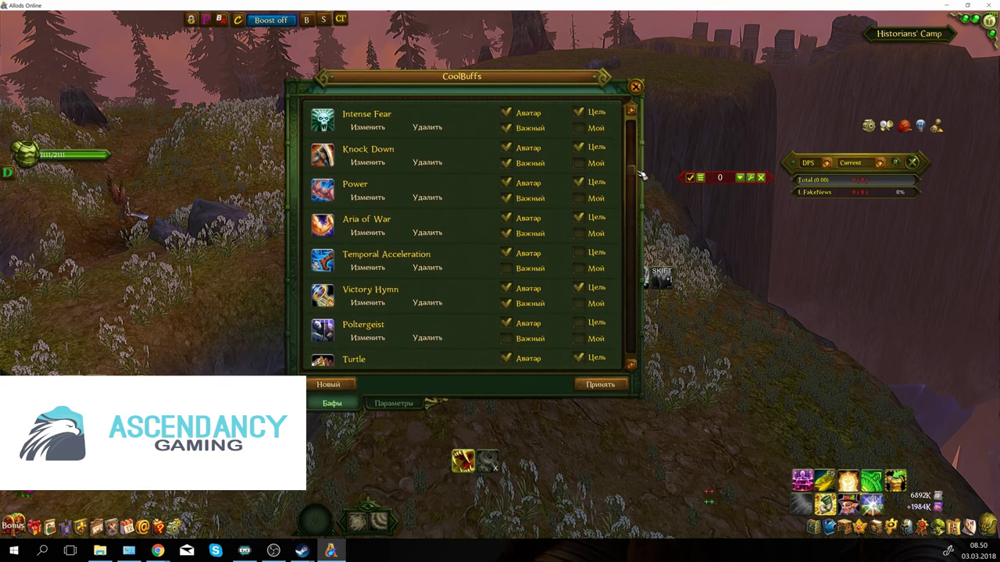
pyautogui.scroll(1, 509, 237)
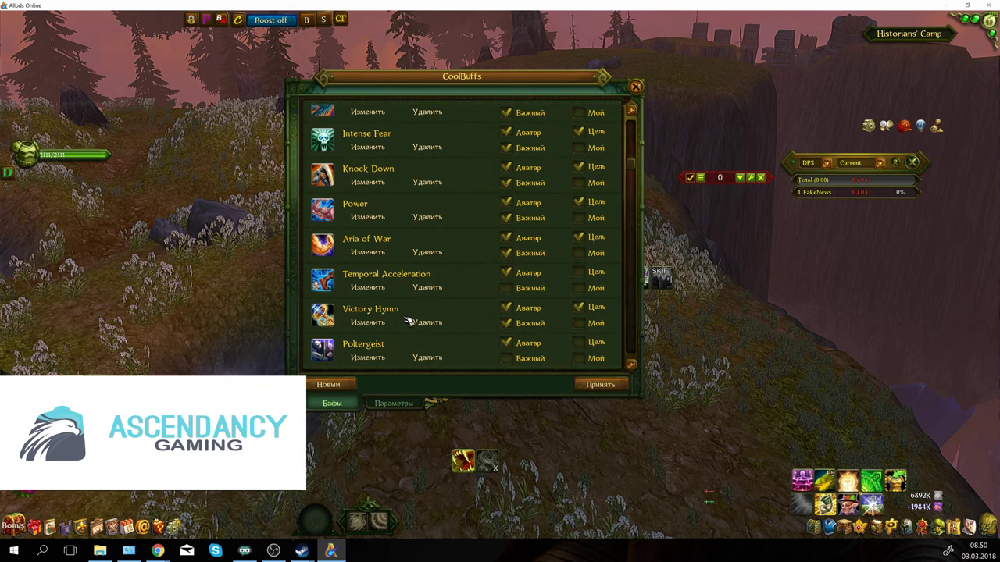
pyautogui.scroll(-1, 414, 316)
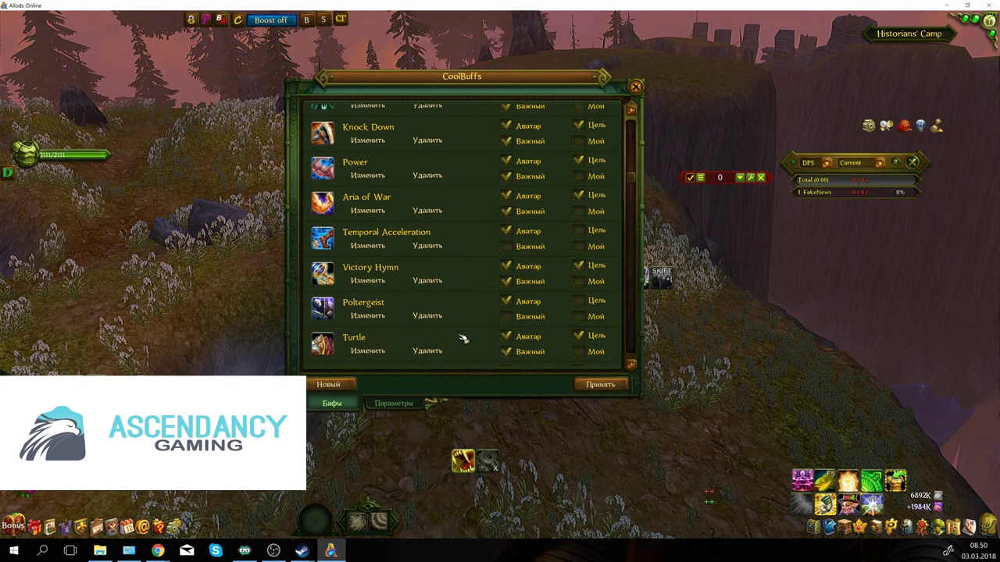
pyautogui.scroll(-2, 500, 301)
pyautogui.scroll(-5, 631, 267)
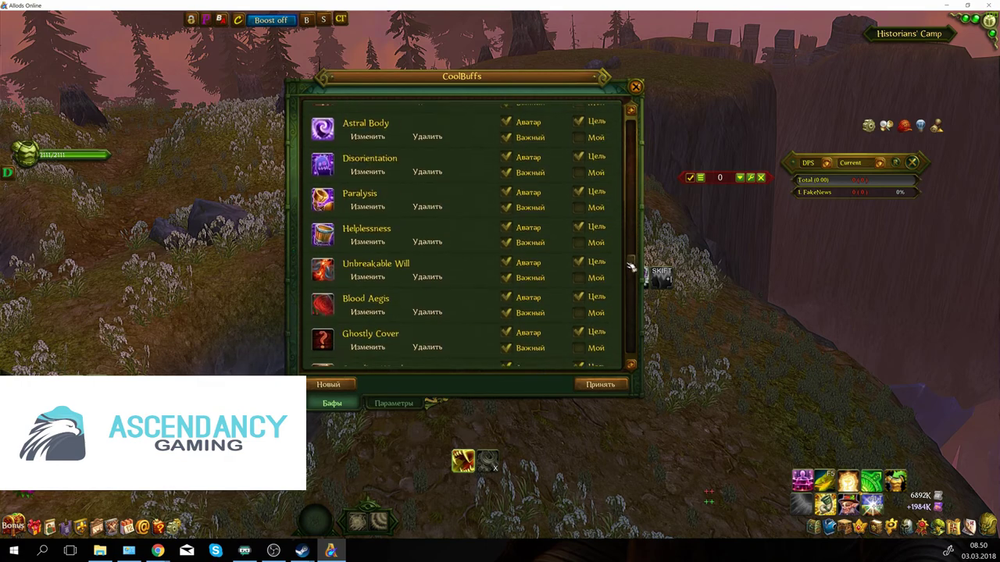
pyautogui.scroll(-2, 631, 267)
pyautogui.scroll(-1, 636, 279)
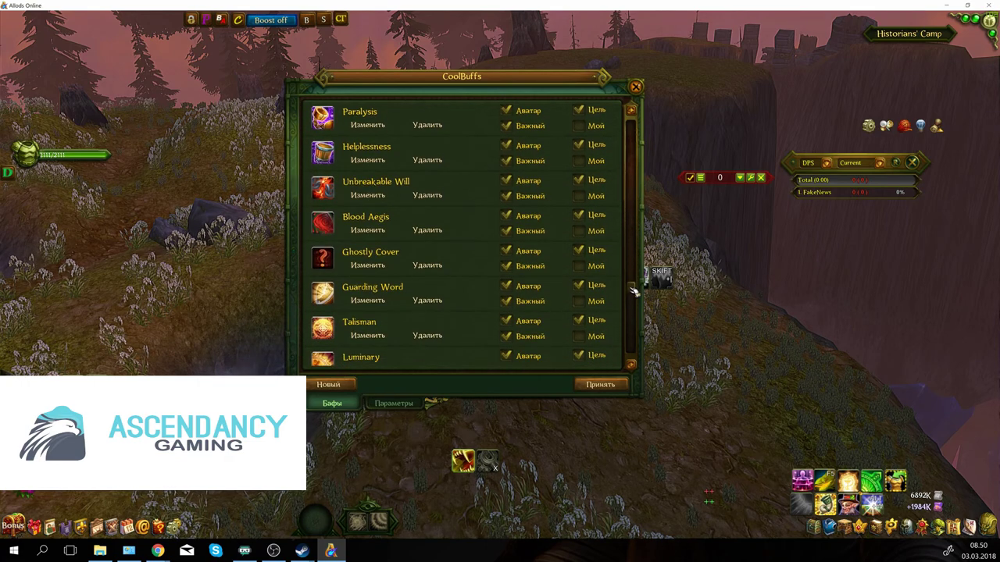
pyautogui.scroll(2, 636, 279)
pyautogui.moveTo(635, 279); pyautogui.dragTo(635, 360)
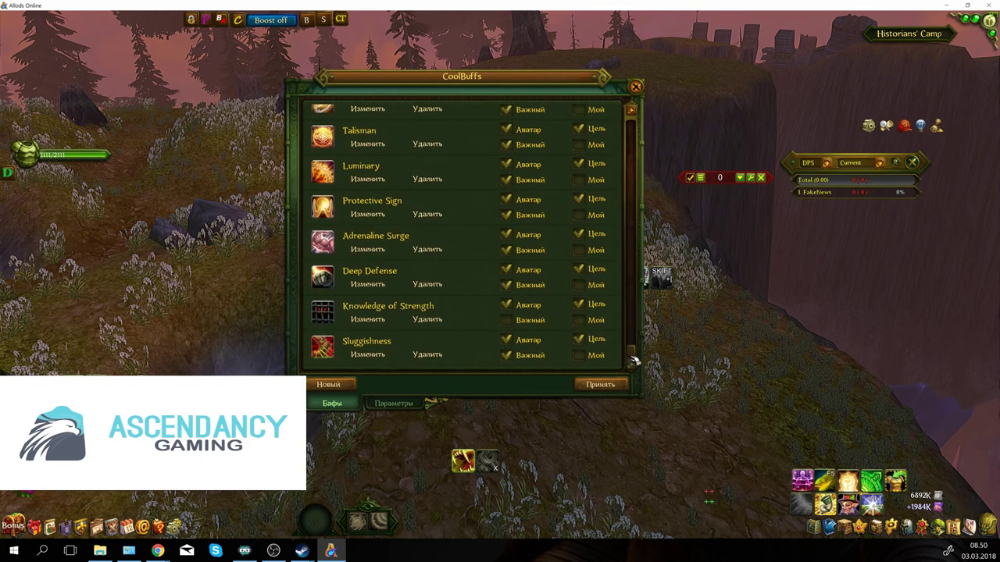
# Step: Examine the CoolBuffs general parameters and close the addon's settings
pyautogui.click(393, 403)
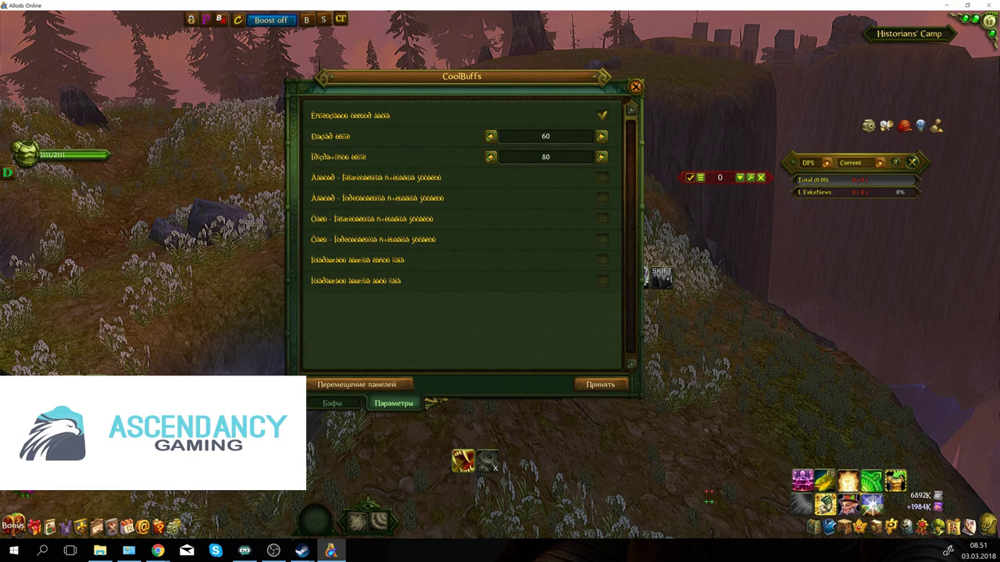
pyautogui.hotkey('alt', 'Tab')
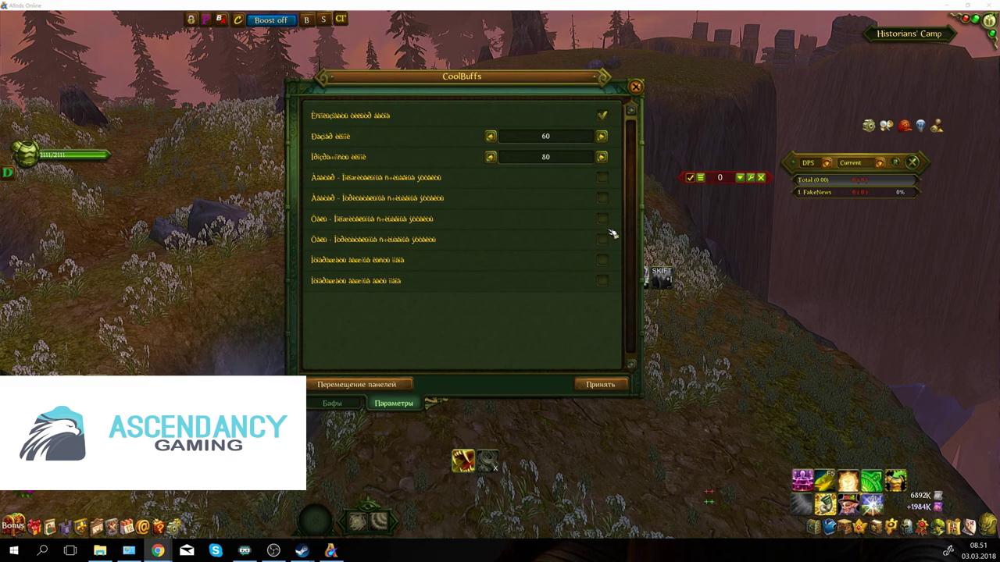
pyautogui.hotkey('alt', 'Tab')
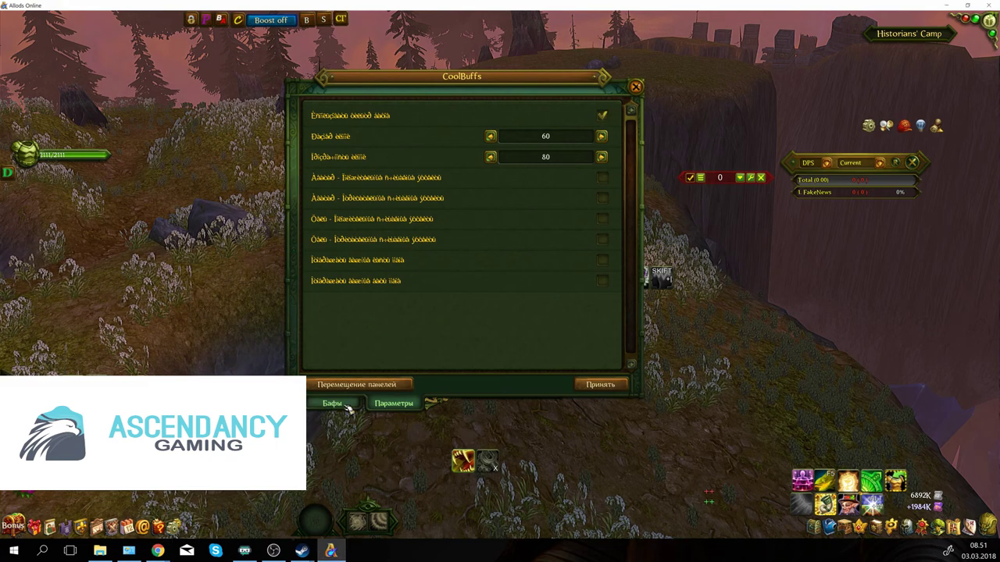
pyautogui.press('Escape')
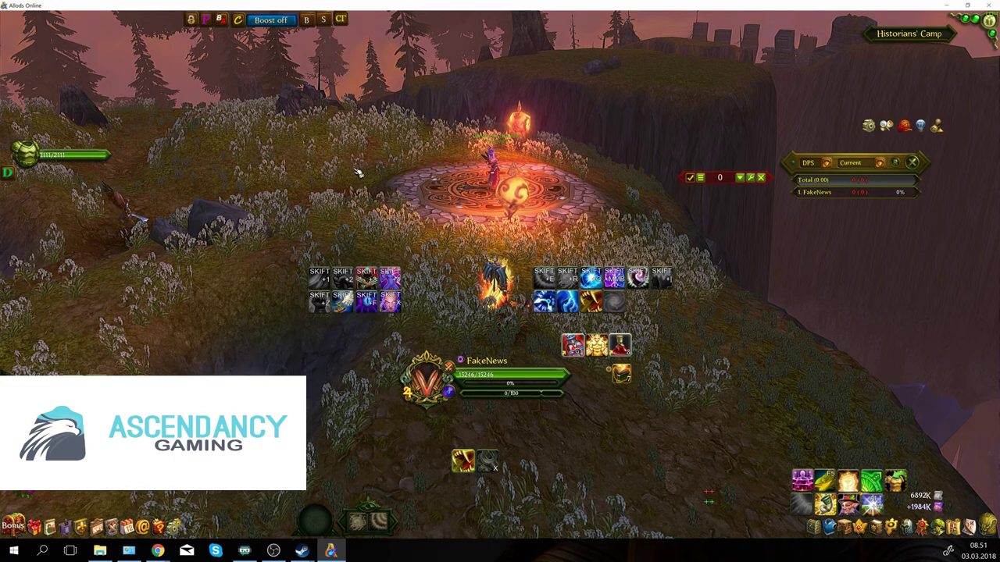
# Step: Look over the saved builds offered by the build manager addon and close its list
pyautogui.moveTo(327, 153); pyautogui.dragTo(317, 85)
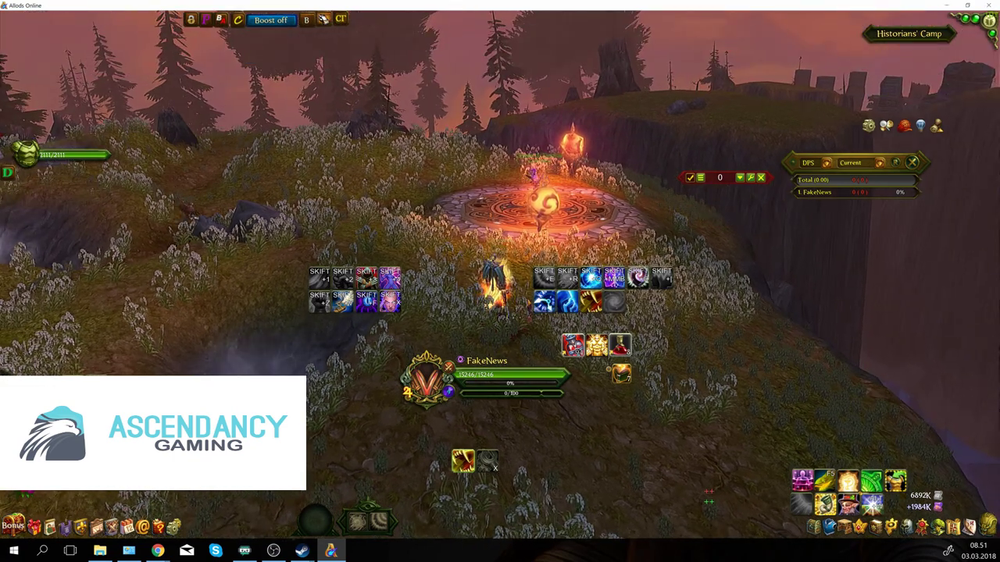
pyautogui.click(308, 20)
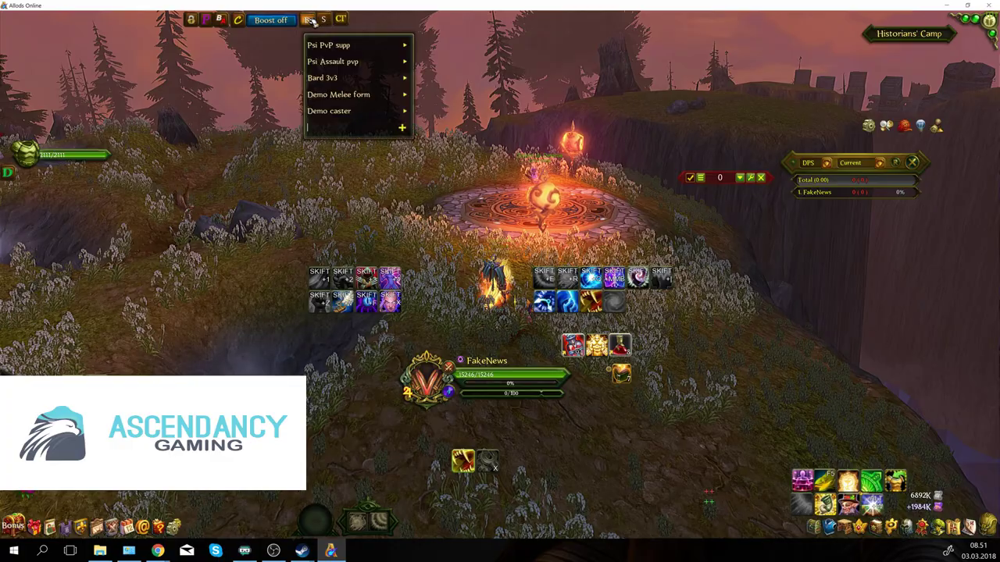
pyautogui.click(323, 20)
pyautogui.click(331, 21)
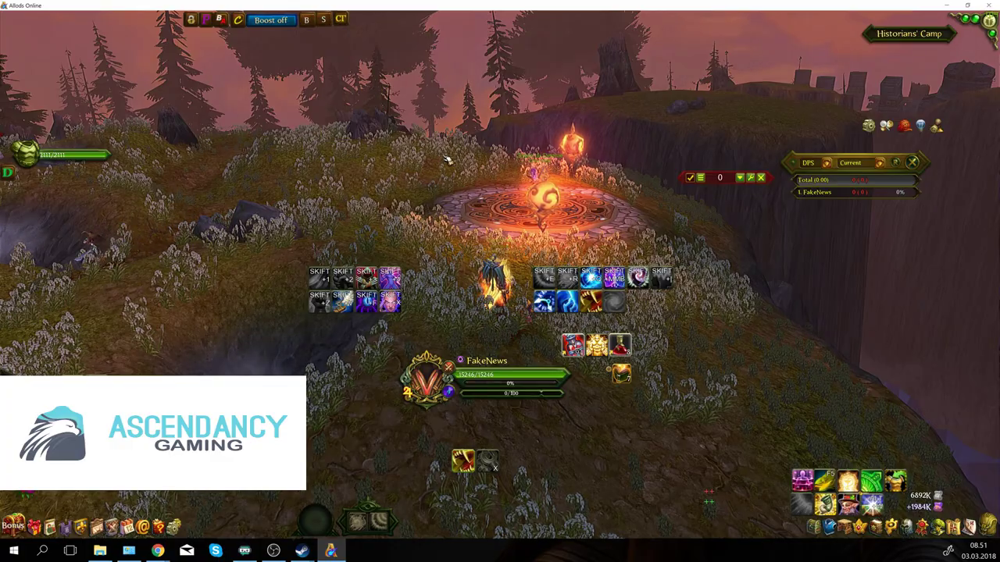
# Step: Move the character slightly forward and summon the Goblin Banker beside it
pyautogui.press('w')
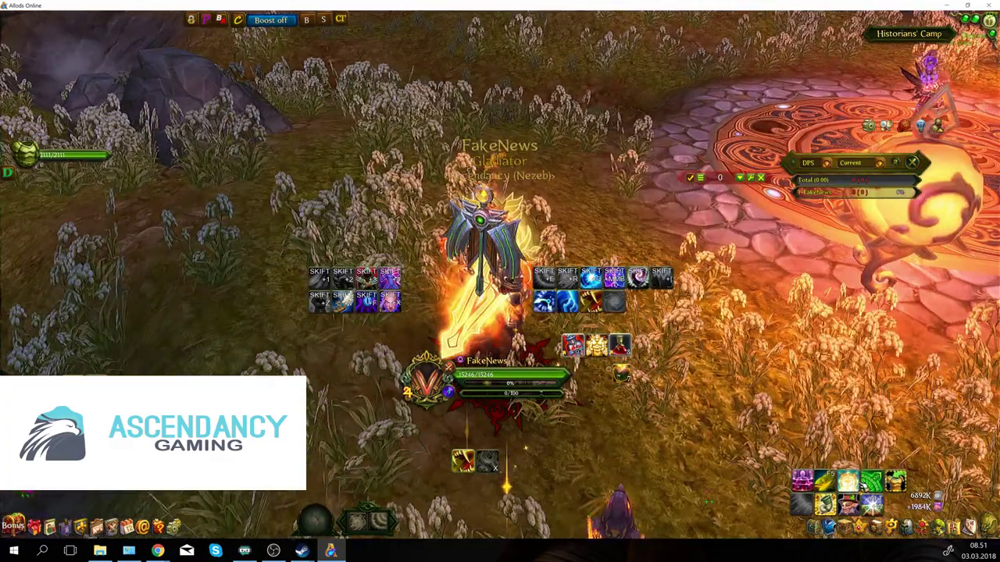
pyautogui.click(847, 504)
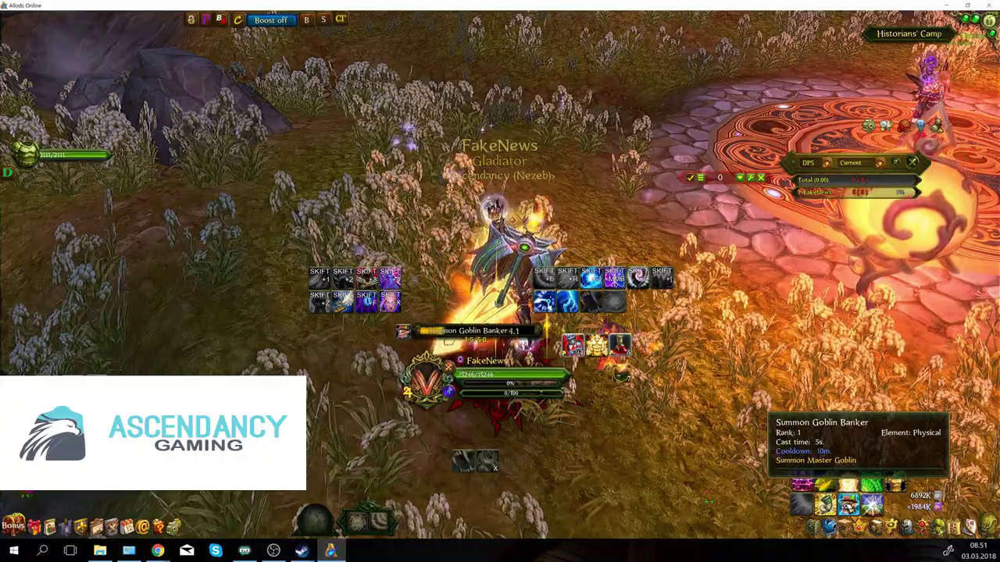
pyautogui.press('d')
pyautogui.press('d')
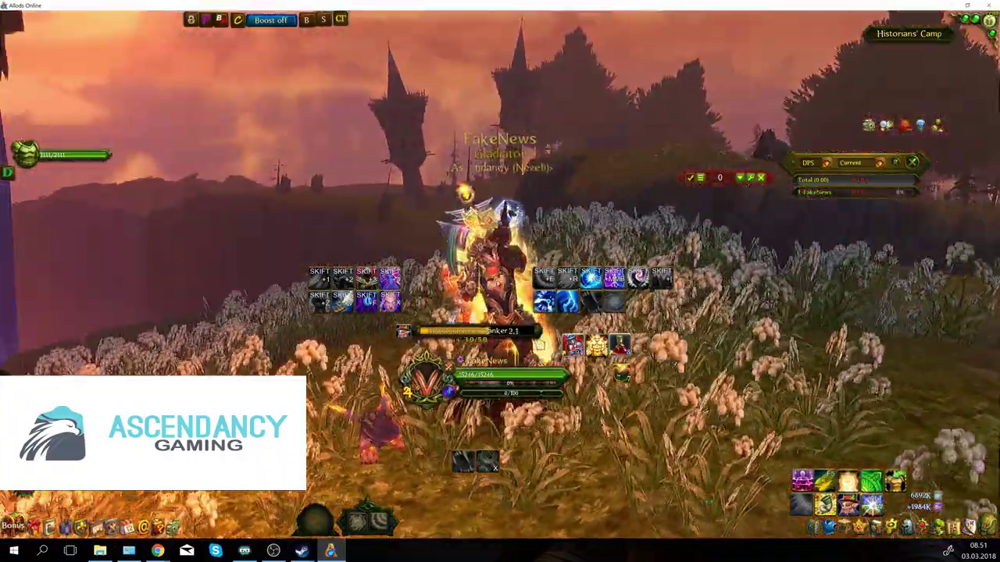
pyautogui.press('d')
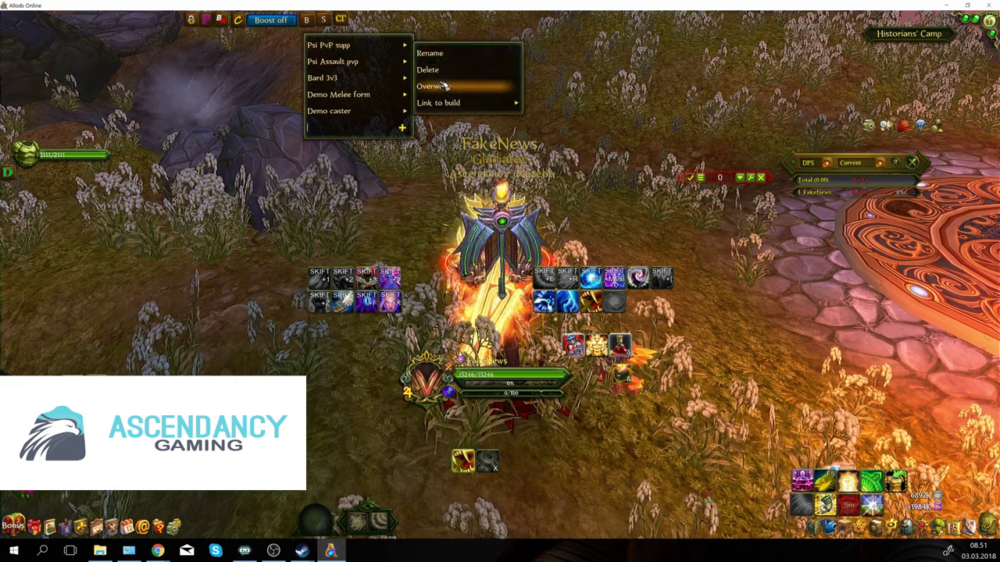
# Step: Confirm the name of the saved Psi PvP supp build, overwrite it with the current talents, and close the builds list
pyautogui.click(430, 52)
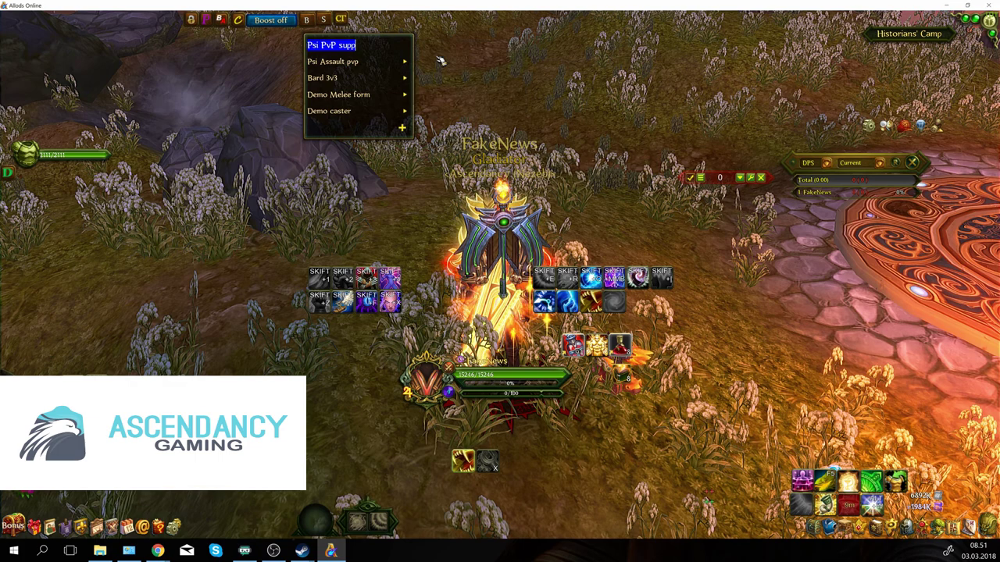
pyautogui.click(376, 49)
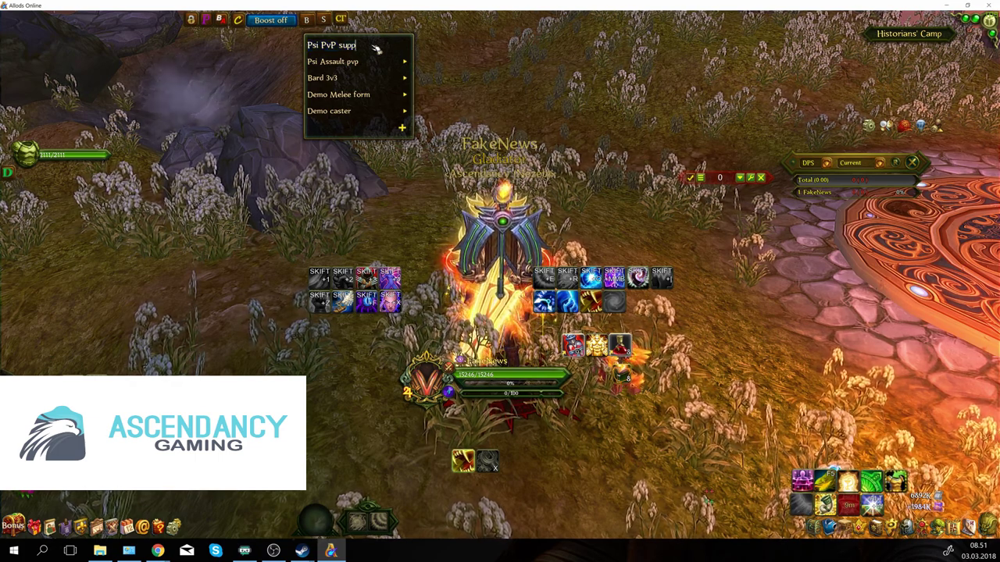
pyautogui.press('Return')
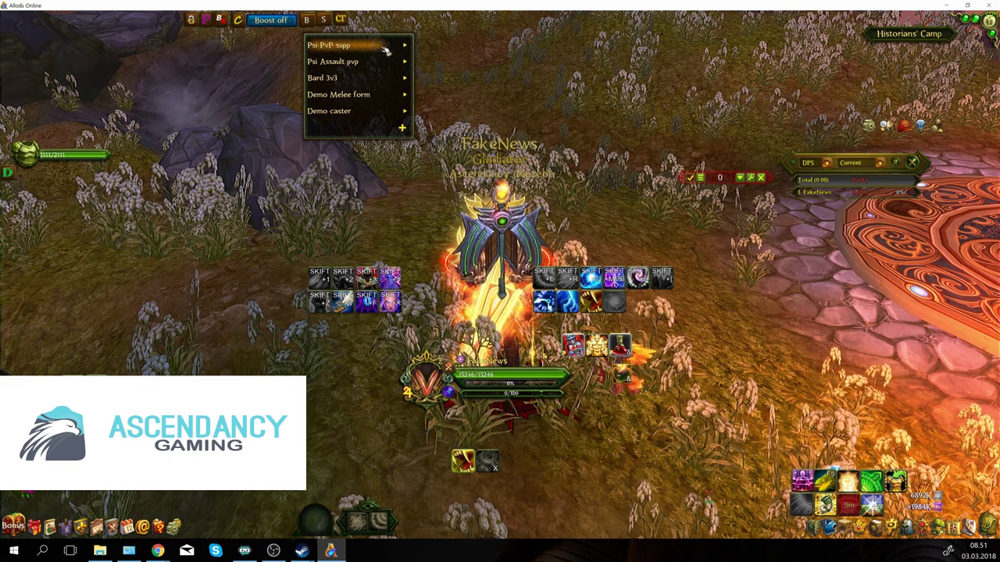
pyautogui.click(405, 44)
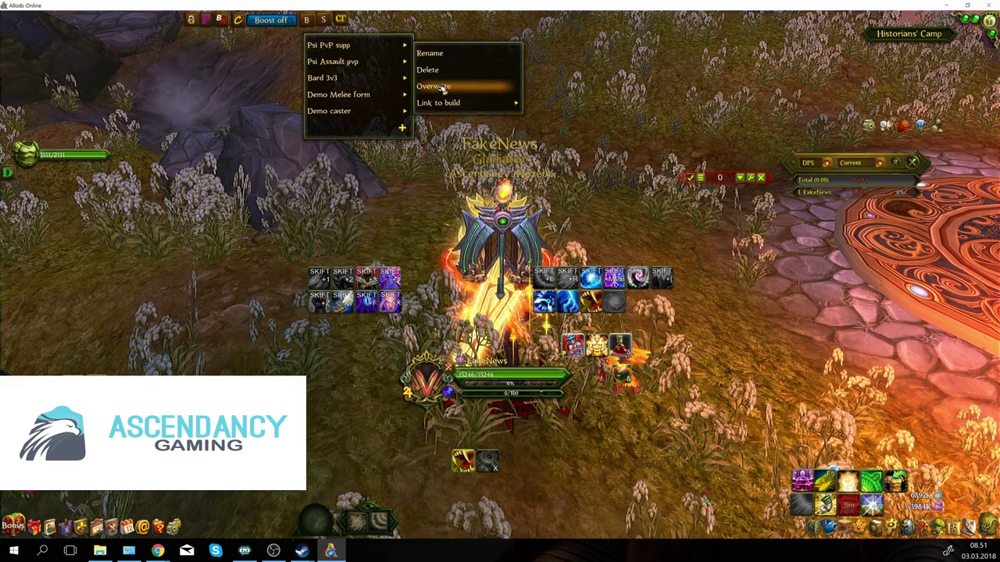
pyautogui.click(442, 87)
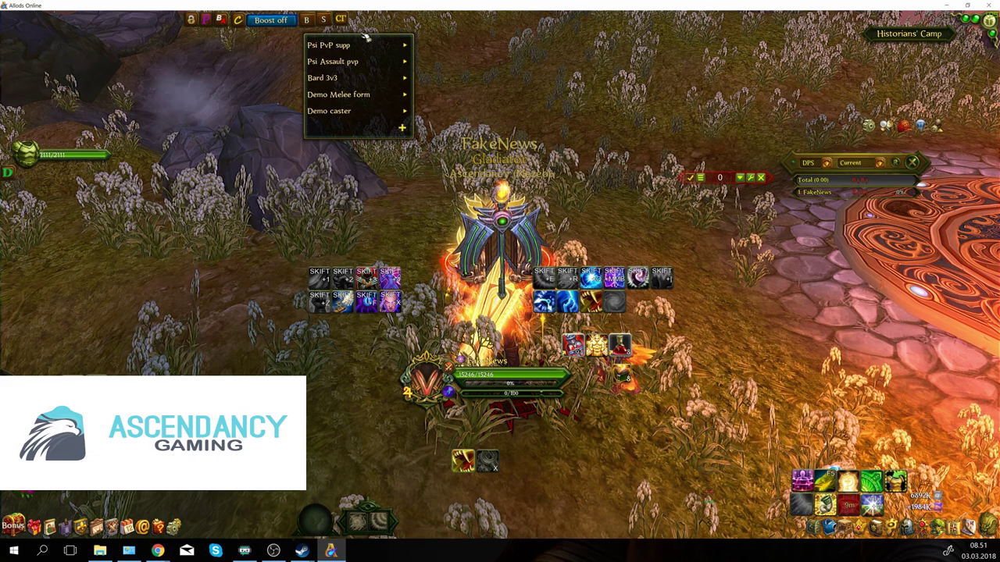
pyautogui.click(306, 19)
# Step: Check the character's Talent Tree and talent grids, and close the talents window
pyautogui.press('n')
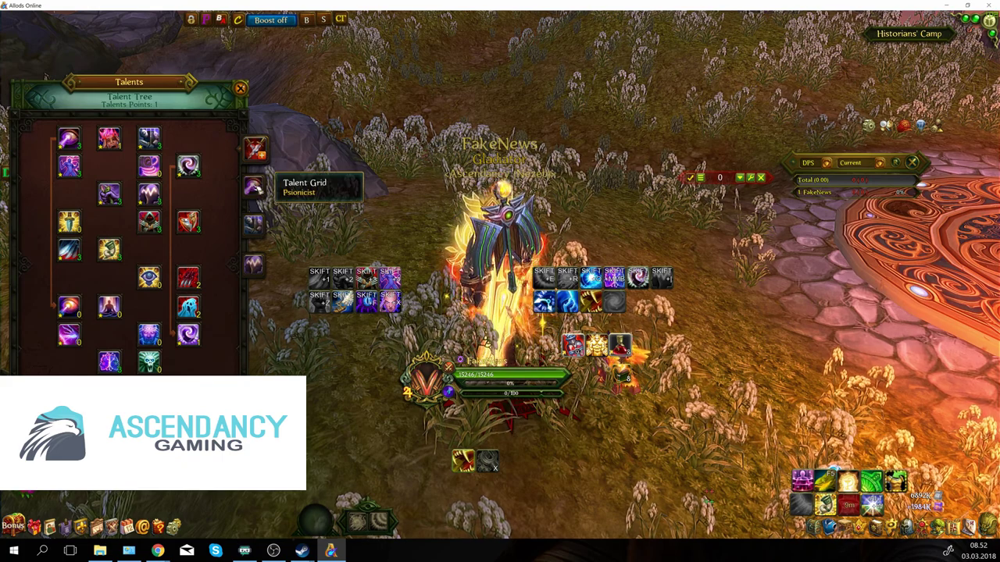
pyautogui.click(253, 265)
pyautogui.click(254, 147)
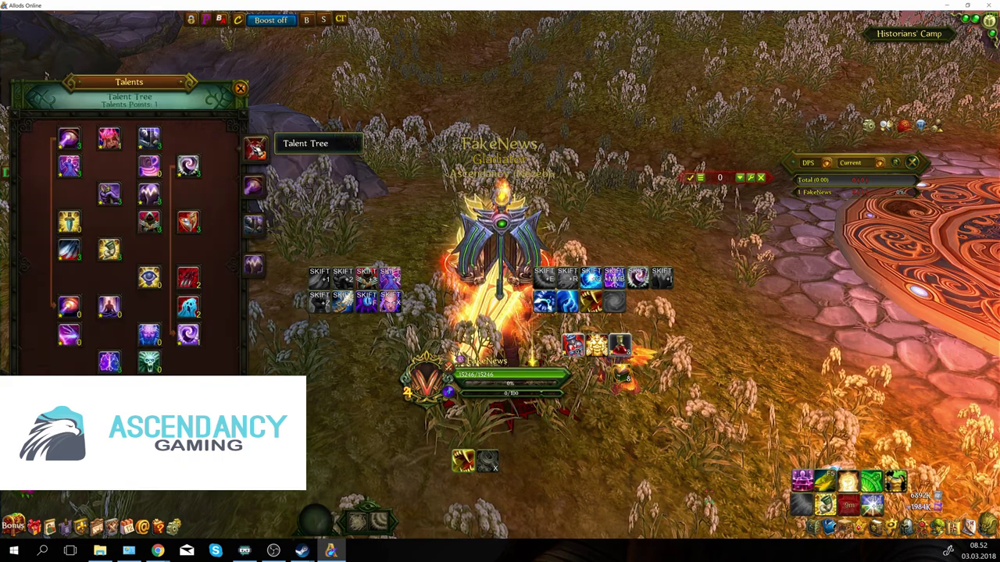
pyautogui.click(240, 87)
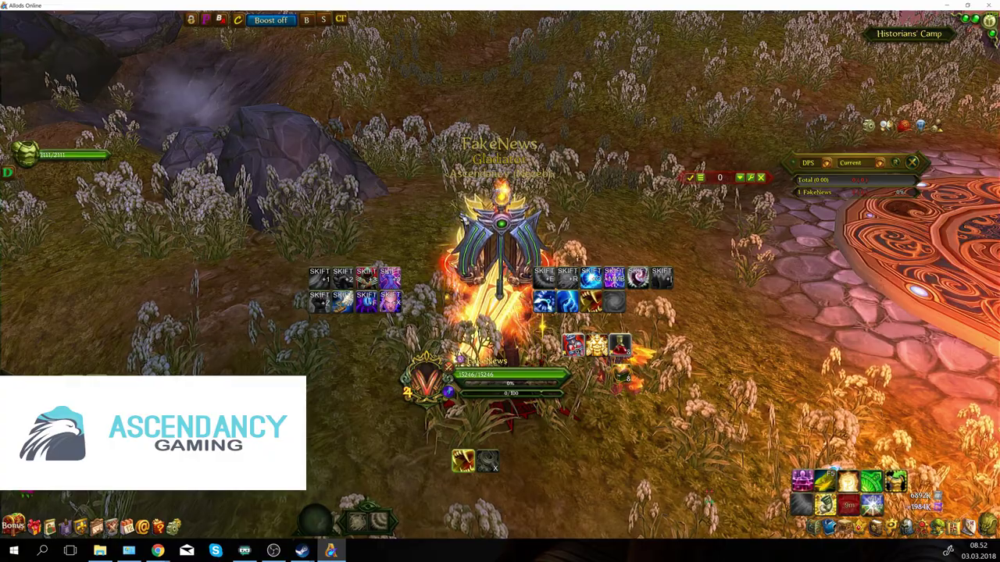
# Step: Target the Master Goblin, have it reset the character's abilities, and check the talents
pyautogui.press('a')
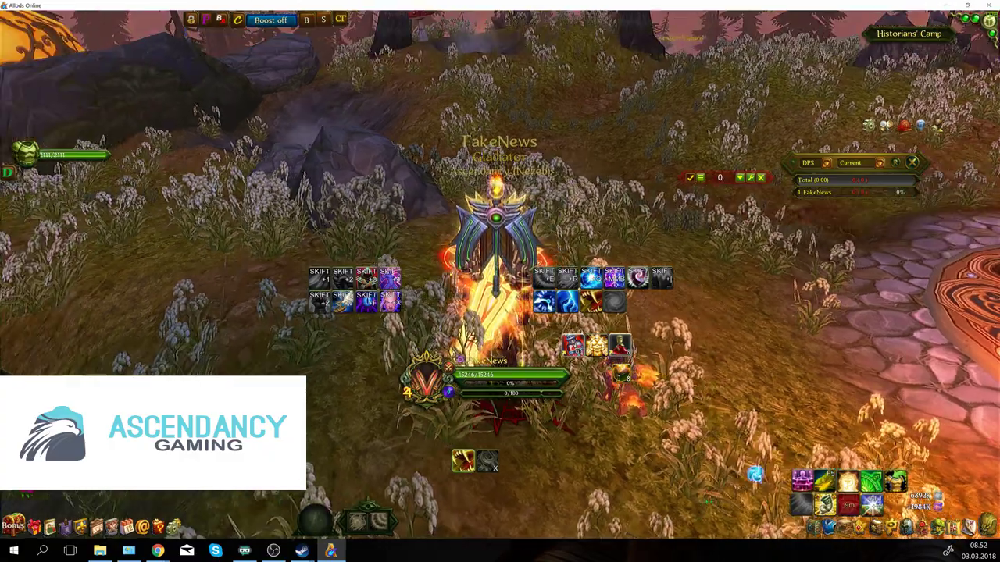
pyautogui.press('a')
pyautogui.press('Tab')
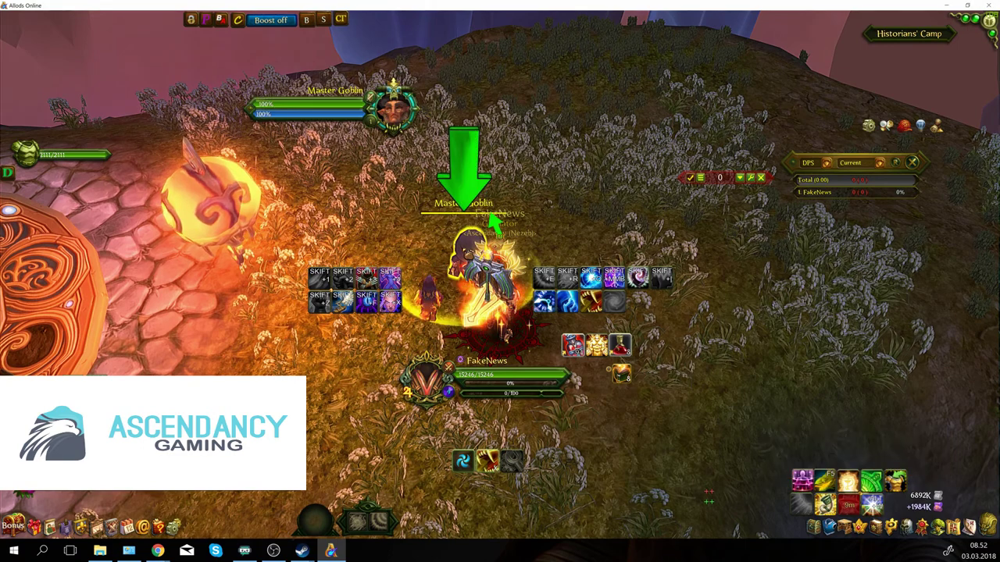
pyautogui.click(175, 196)
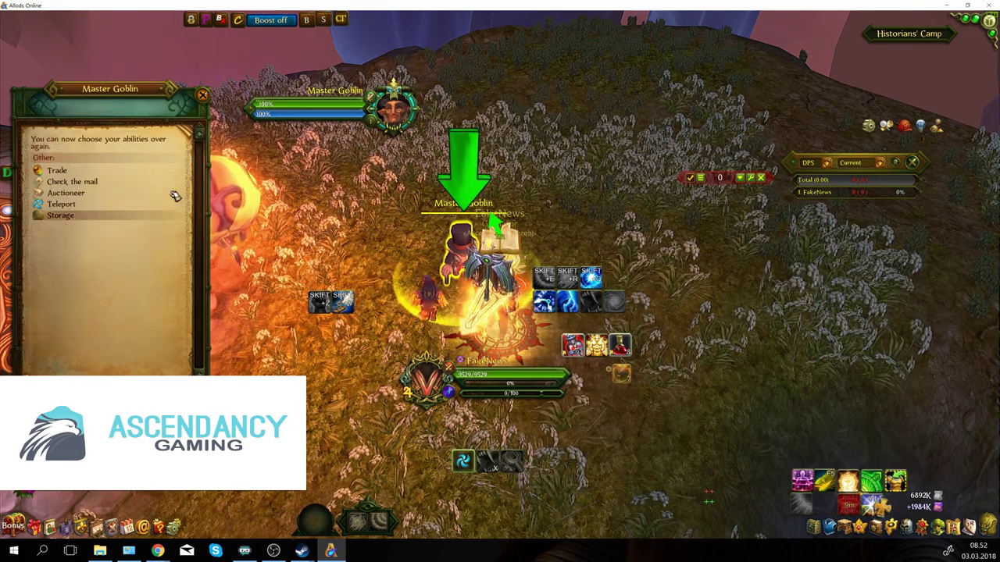
pyautogui.press('Escape')
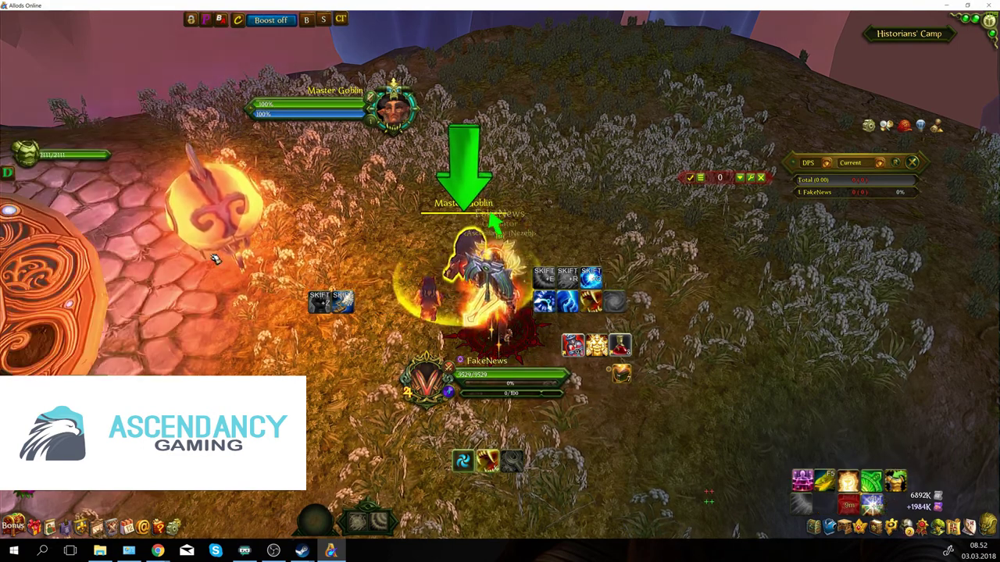
pyautogui.press('n')
pyautogui.press('n')
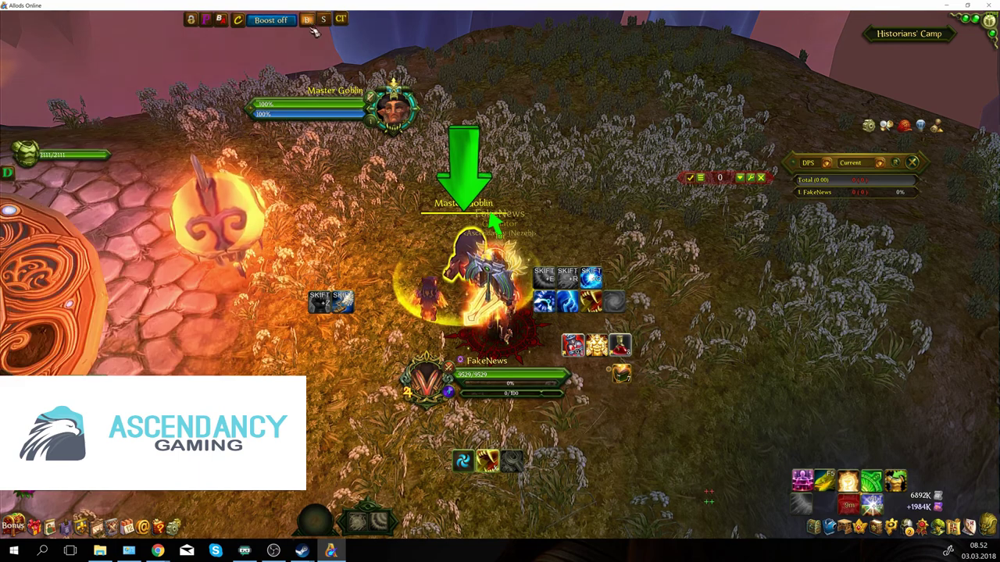
# Step: Load the saved Psi PvP supp build and check the restored talents in the Despot grid
pyautogui.click(306, 20)
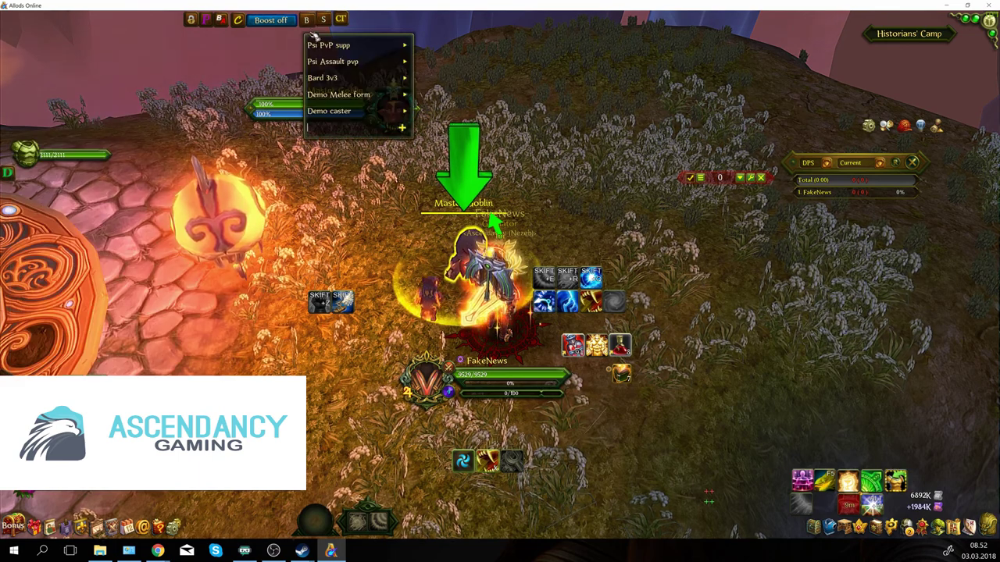
pyautogui.click(360, 45)
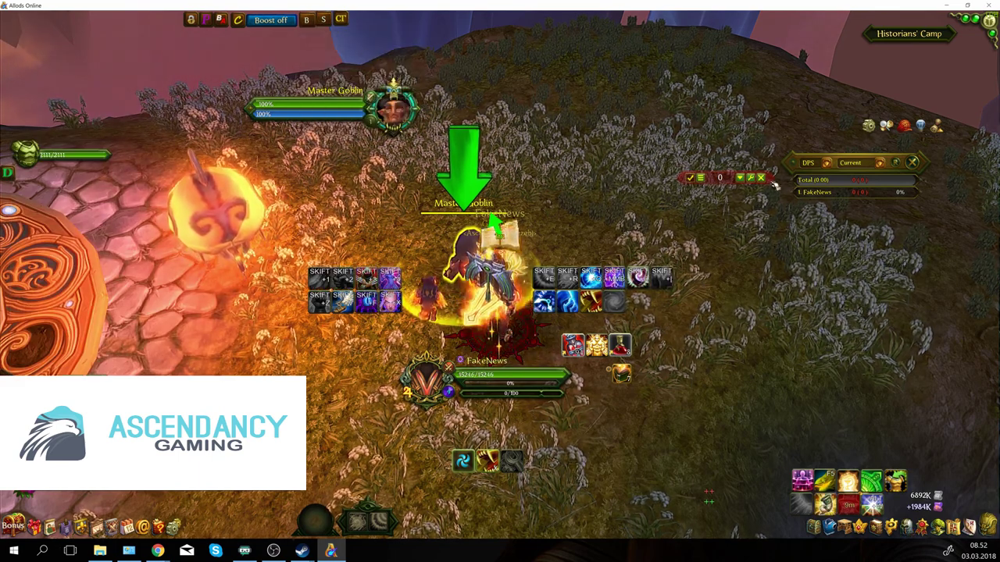
pyautogui.press('n')
pyautogui.click(256, 268)
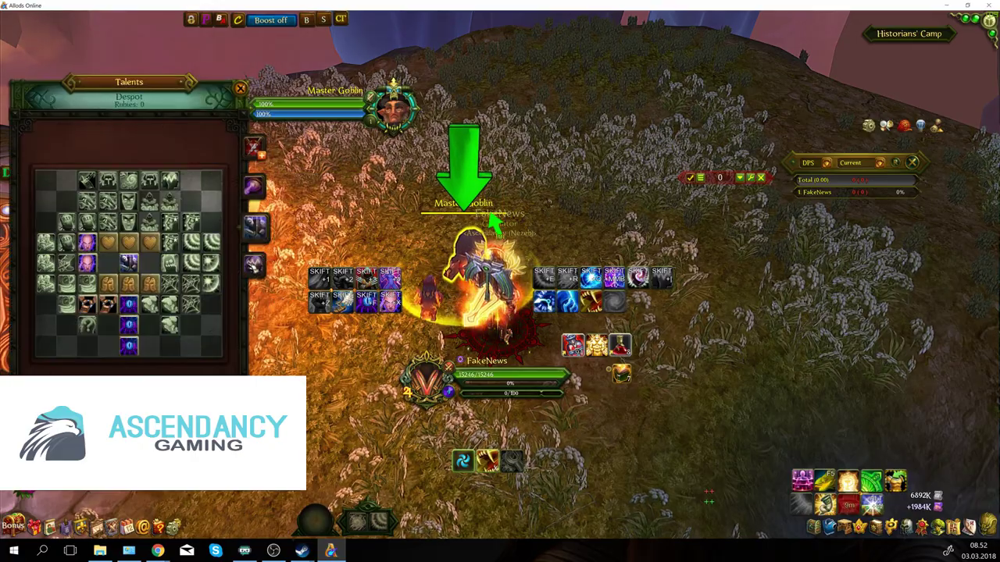
pyautogui.press('n')
pyautogui.moveTo(308, 232); pyautogui.dragTo(484, 234)
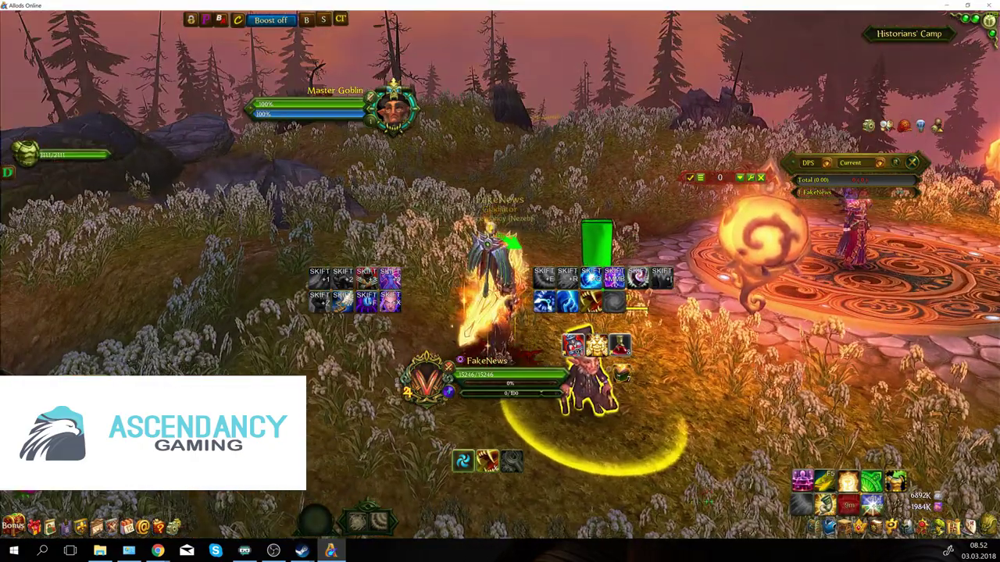
# Step: Open the saved builds list, check the management options for the Psi PvP supp build, and close the list
pyautogui.click(326, 22)
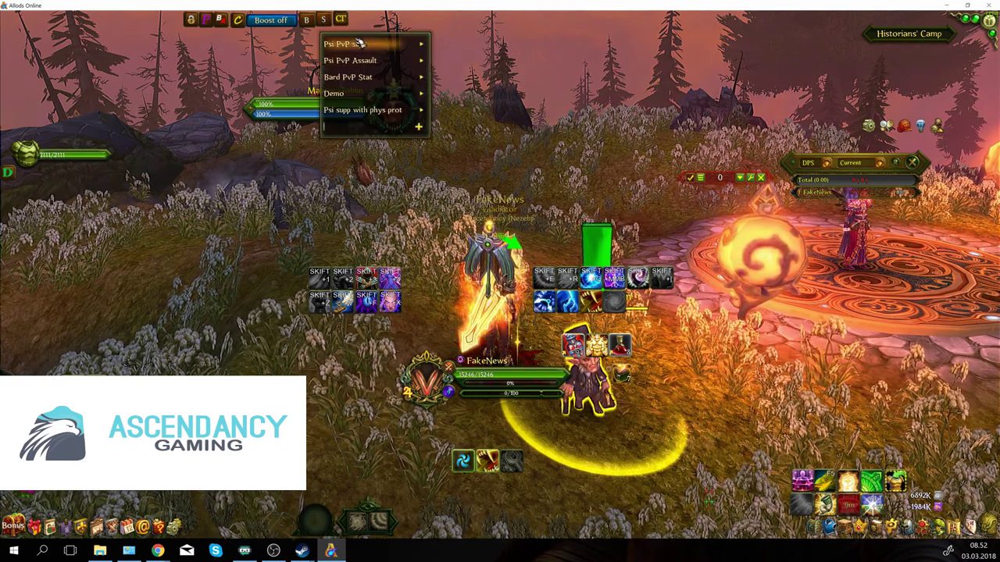
pyautogui.click(421, 44)
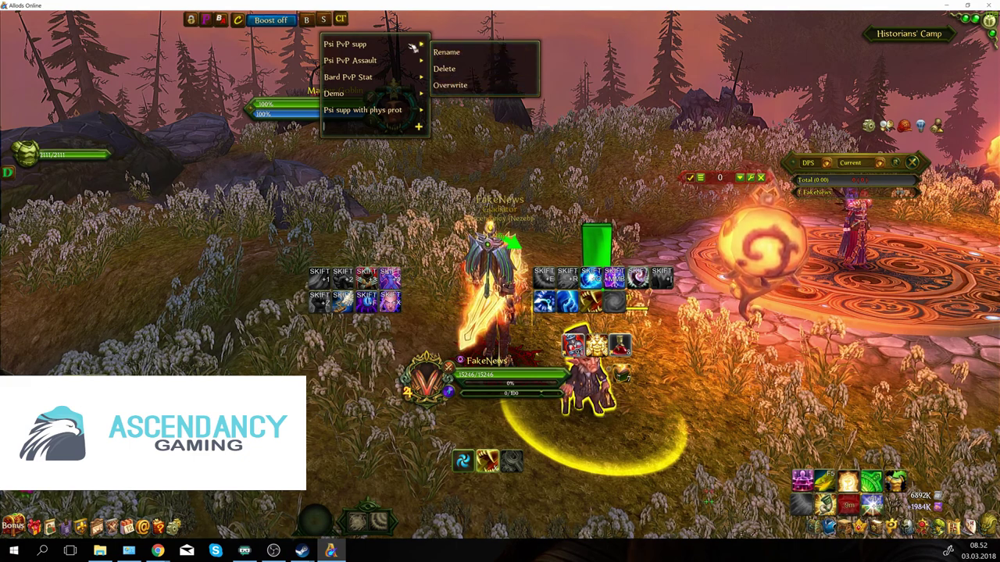
pyautogui.click(327, 22)
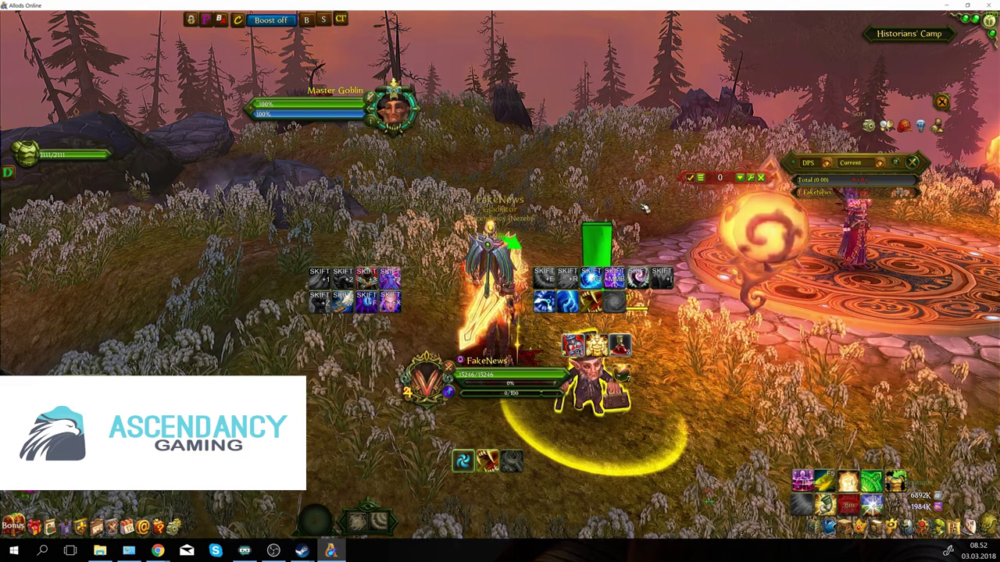
# Step: View the Boutique items in the bag and the character's equipment and stats, and close both windows
pyautogui.press('b')
pyautogui.click(917, 482)
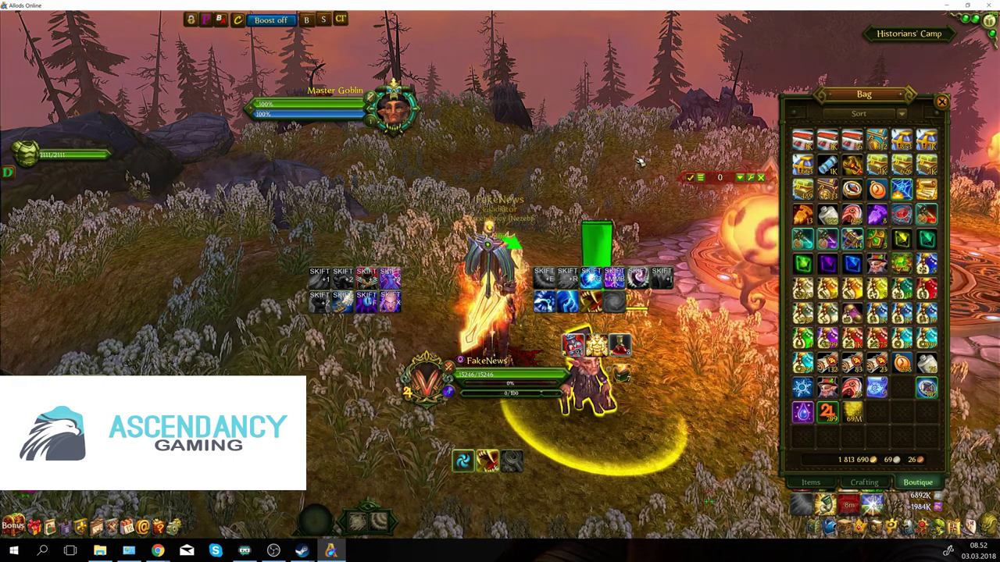
pyautogui.press('c')
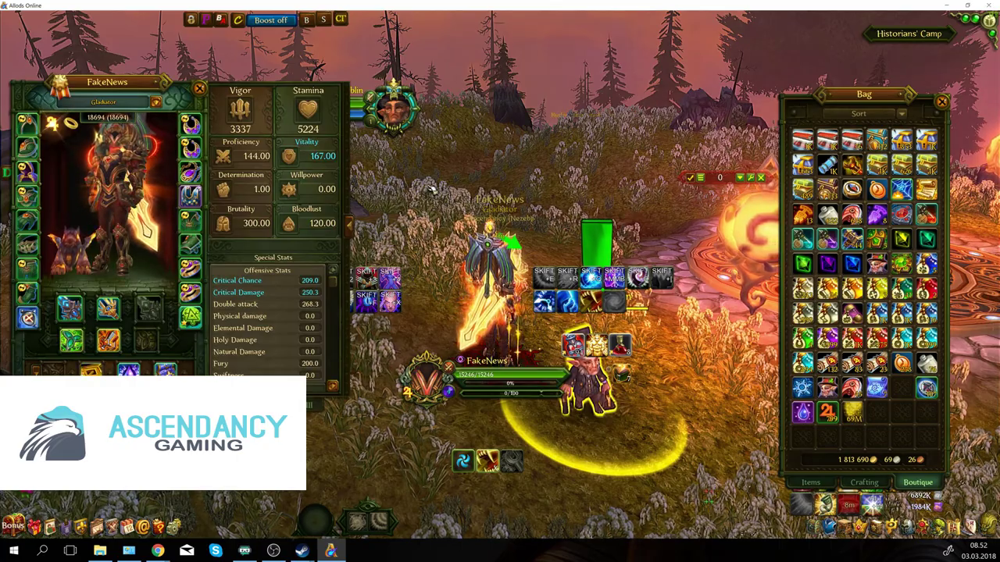
pyautogui.press('c')
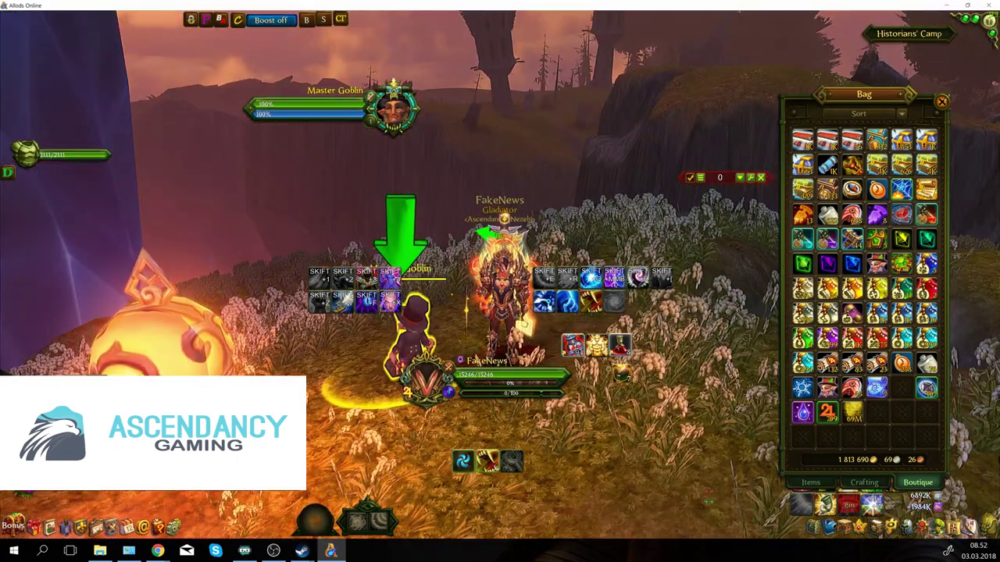
pyautogui.press('b')
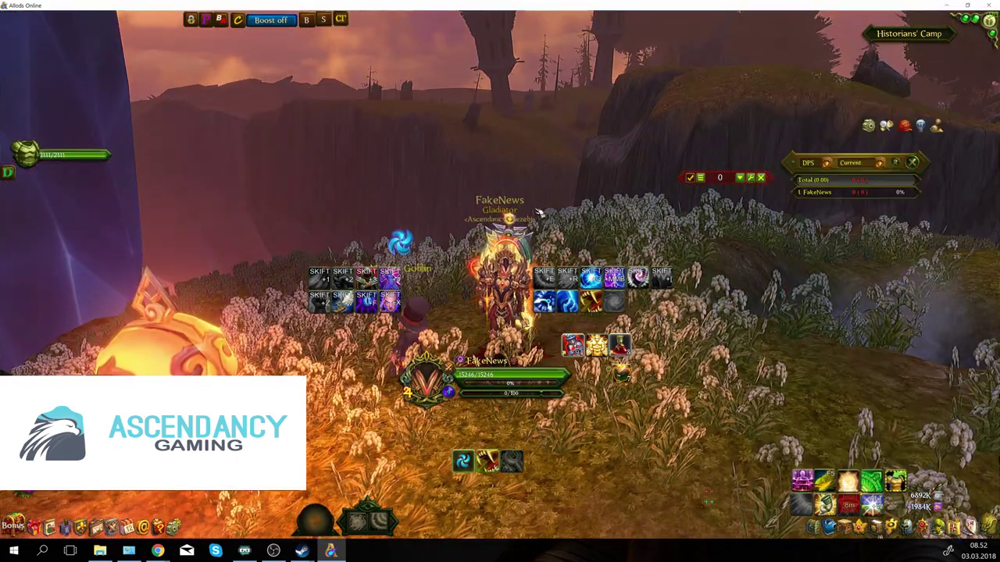
pyautogui.moveTo(538, 211); pyautogui.dragTo(507, 212)
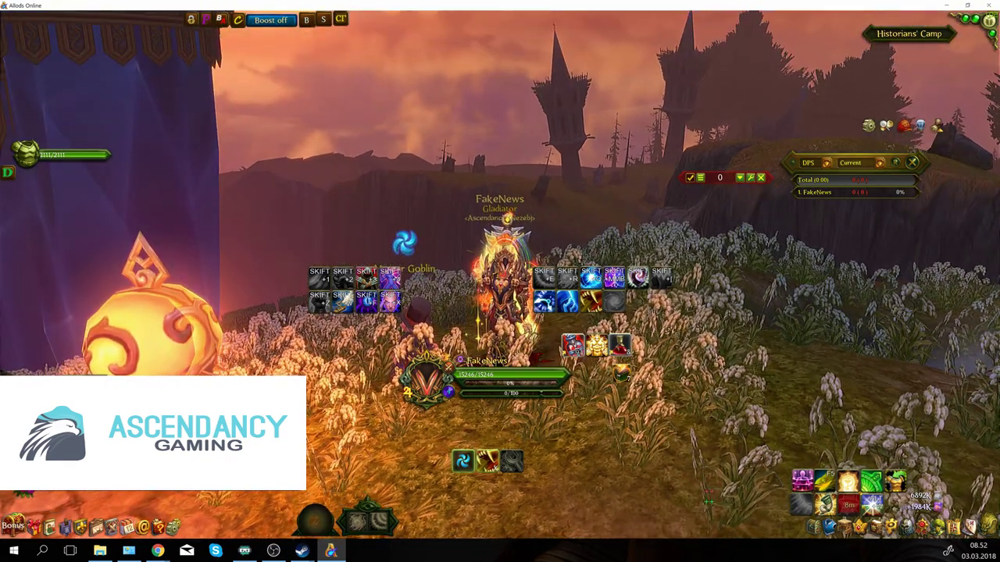
pyautogui.moveTo(508, 211); pyautogui.dragTo(535, 210)
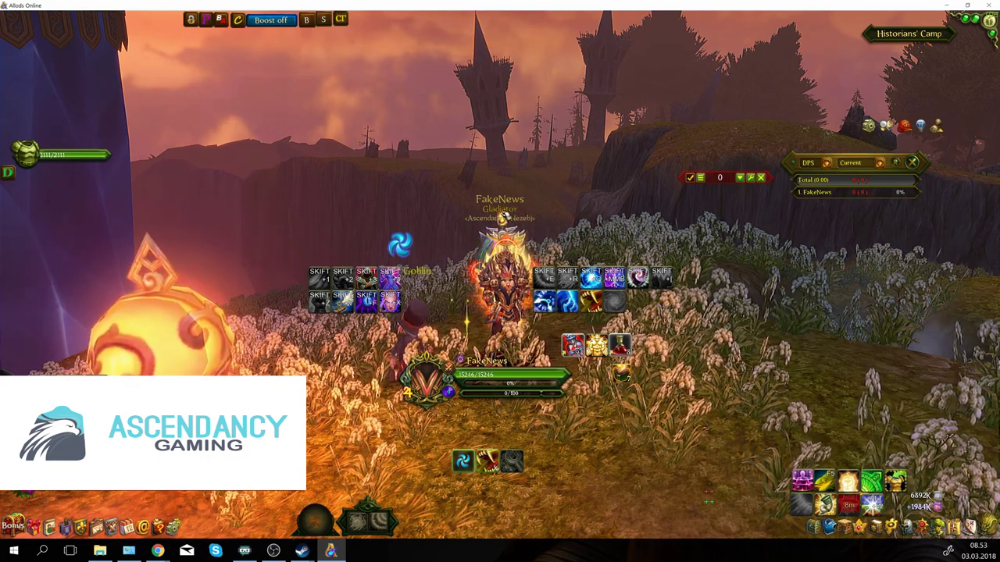
pyautogui.moveTo(503, 218); pyautogui.dragTo(500, 219)
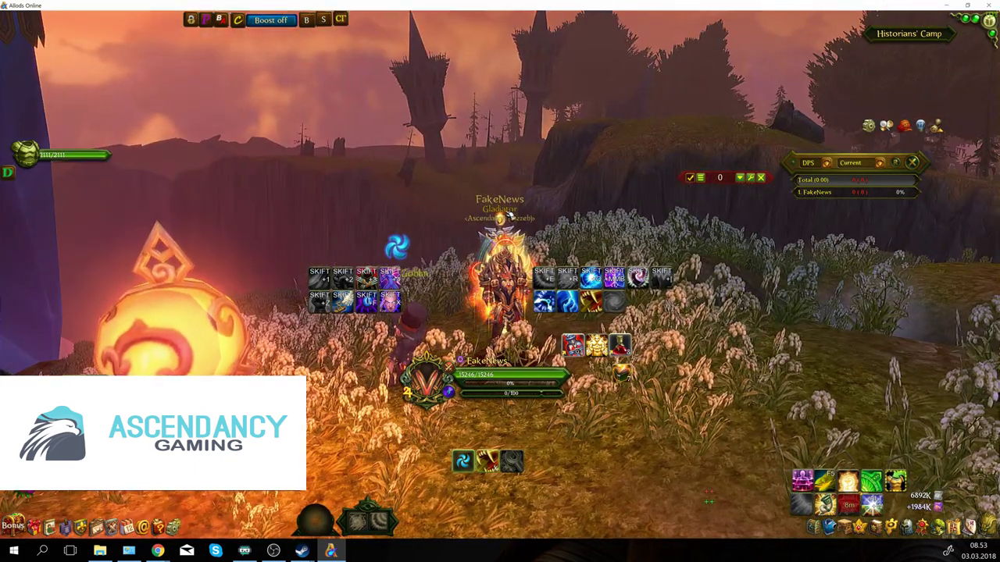